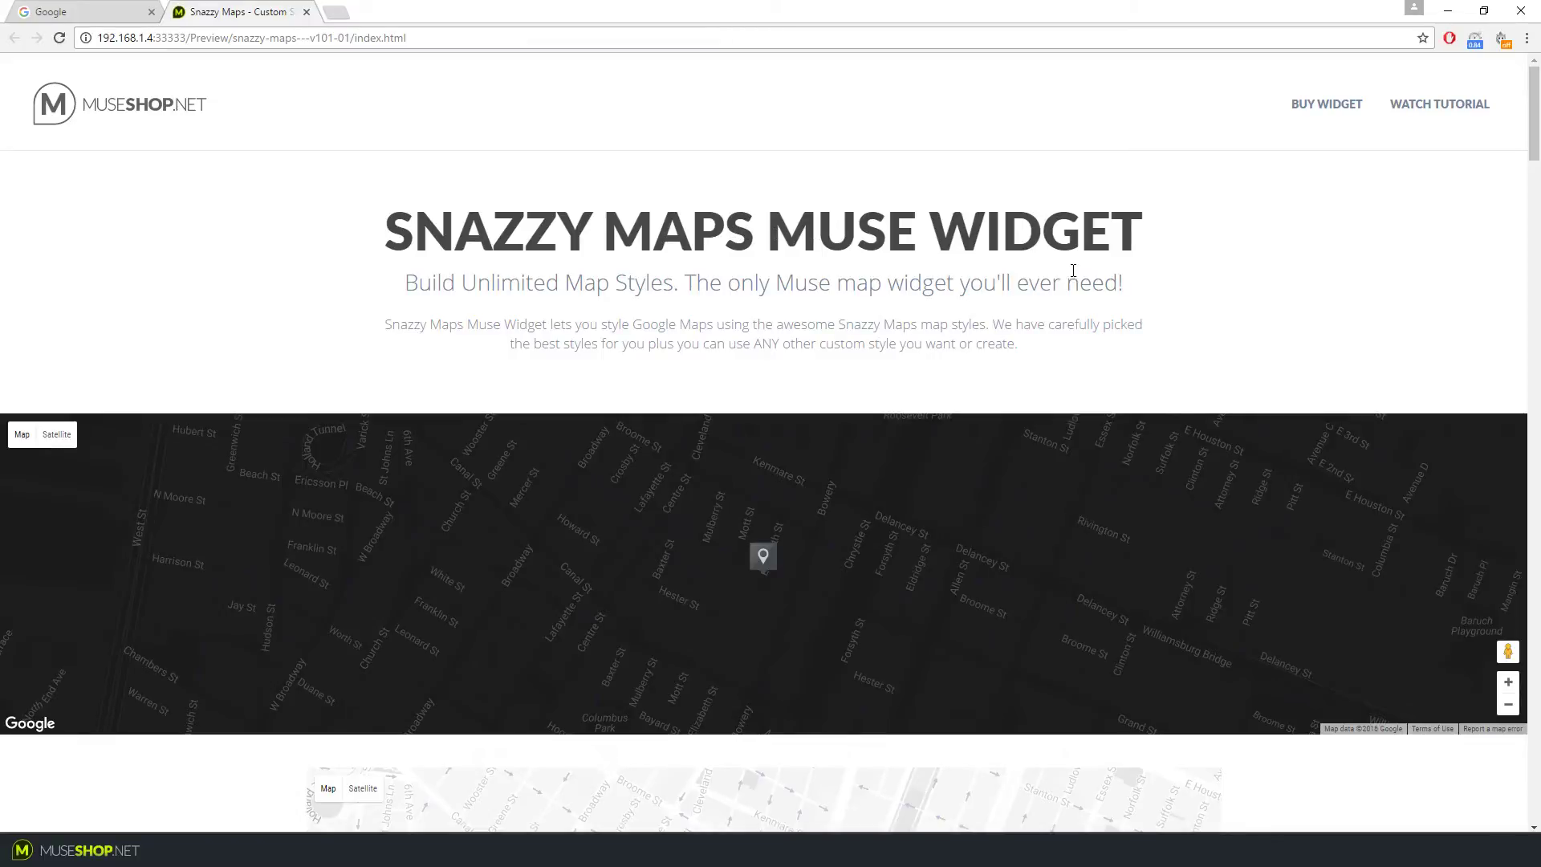
Step: Scroll through the styled map examples down to the 'Full map control and Unlimited styles!' section
{"action": "scroll", "coordinate": [1211, 286], "scroll_direction": "down", "scroll_amount": 4}
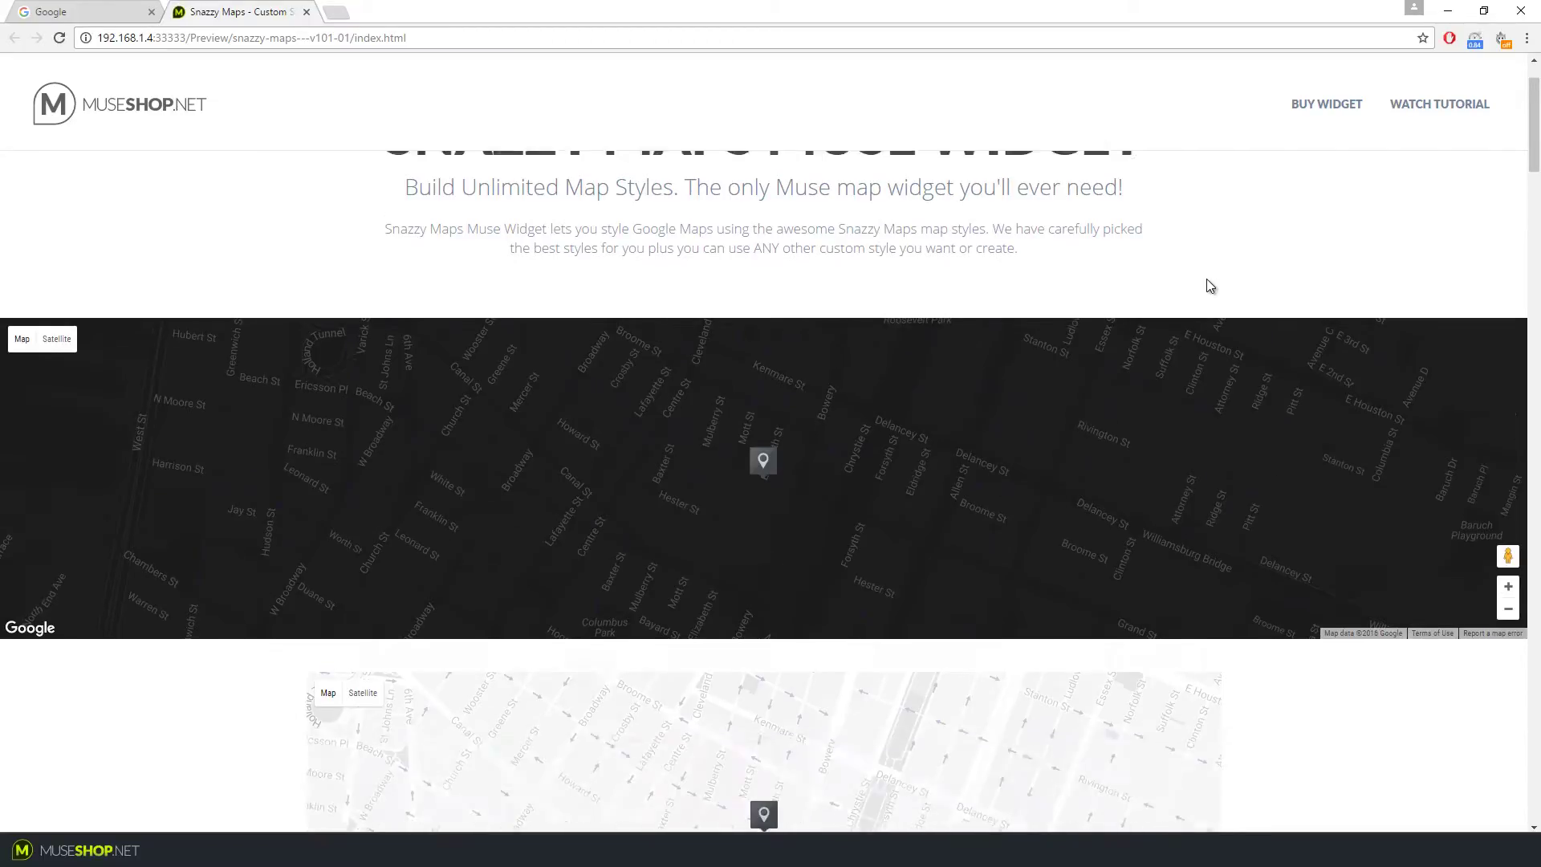
{"action": "scroll", "coordinate": [1204, 280], "scroll_direction": "up", "scroll_amount": 1}
{"action": "scroll", "coordinate": [1206, 278], "scroll_direction": "down", "scroll_amount": 1}
{"action": "scroll", "coordinate": [1207, 277], "scroll_direction": "down", "scroll_amount": 15}
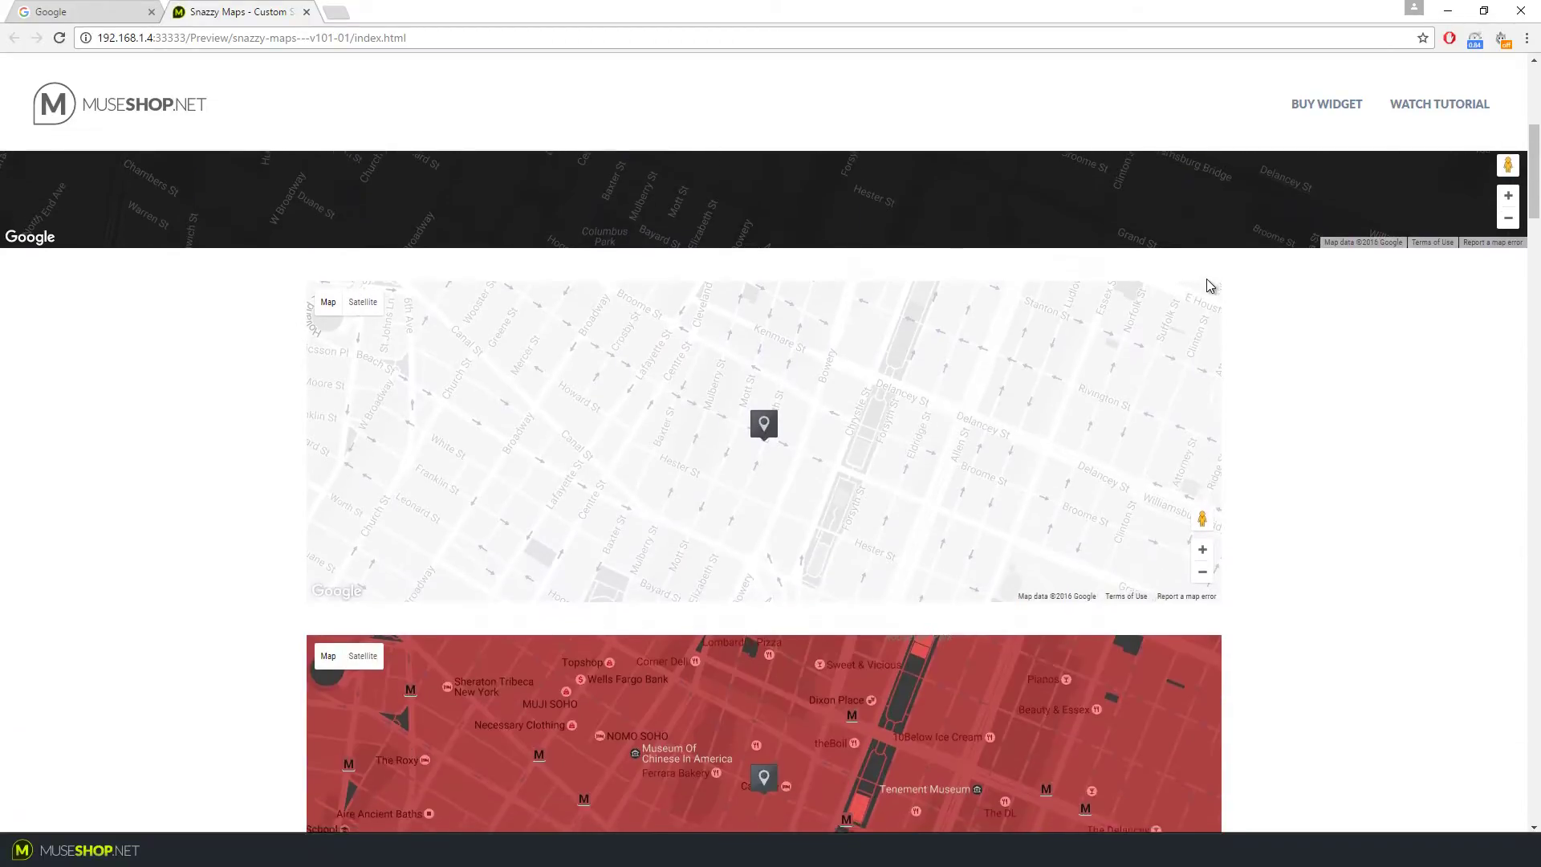
{"action": "scroll", "coordinate": [1207, 278], "scroll_direction": "down", "scroll_amount": 11}
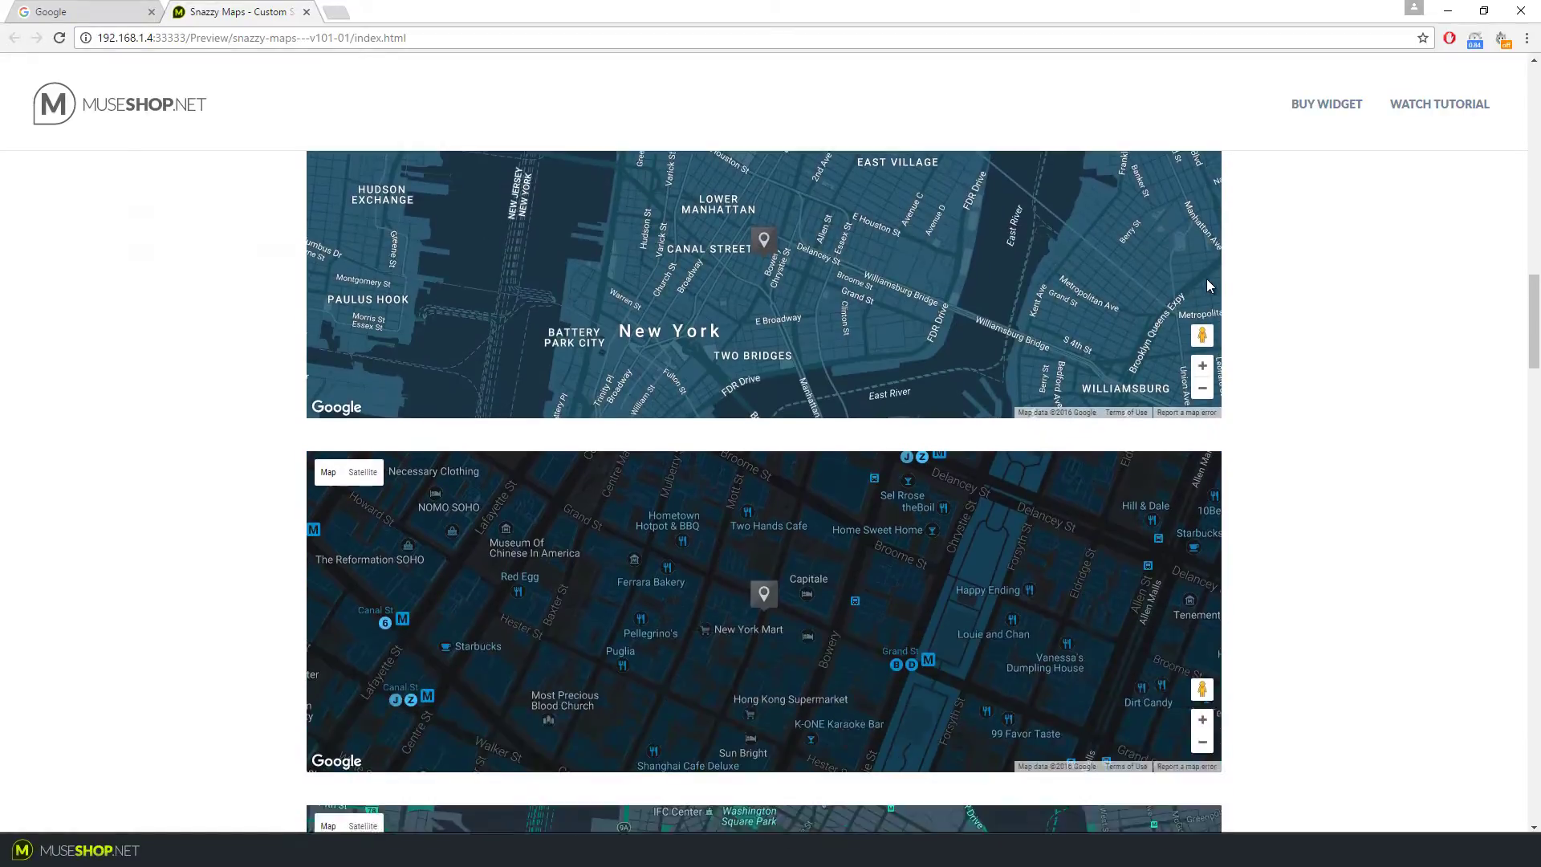
{"action": "scroll", "coordinate": [1206, 278], "scroll_direction": "down", "scroll_amount": 10}
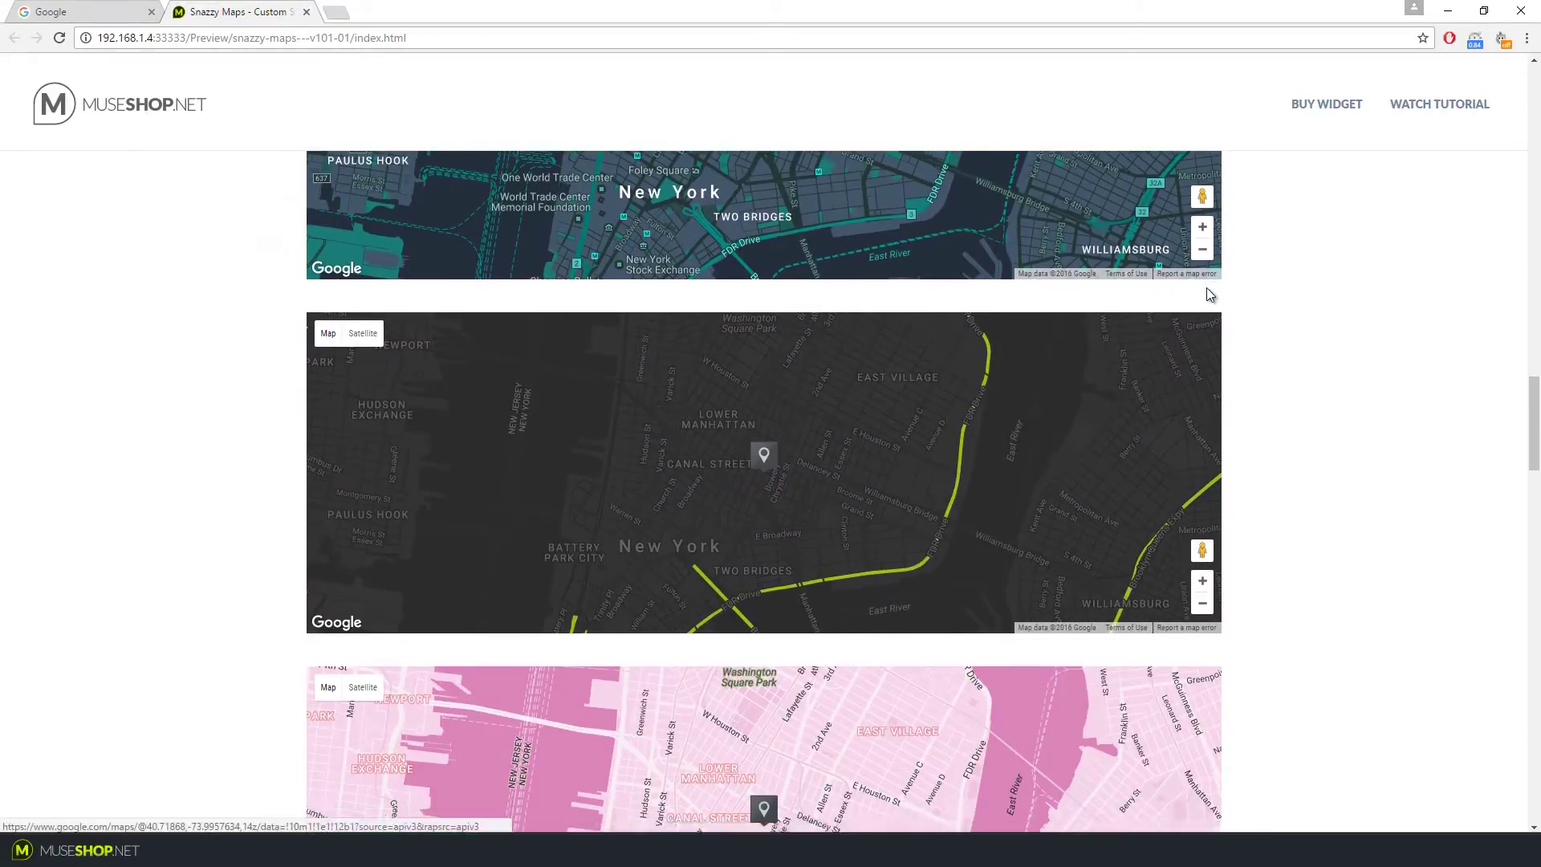
{"action": "scroll", "coordinate": [1207, 297], "scroll_direction": "down", "scroll_amount": 15}
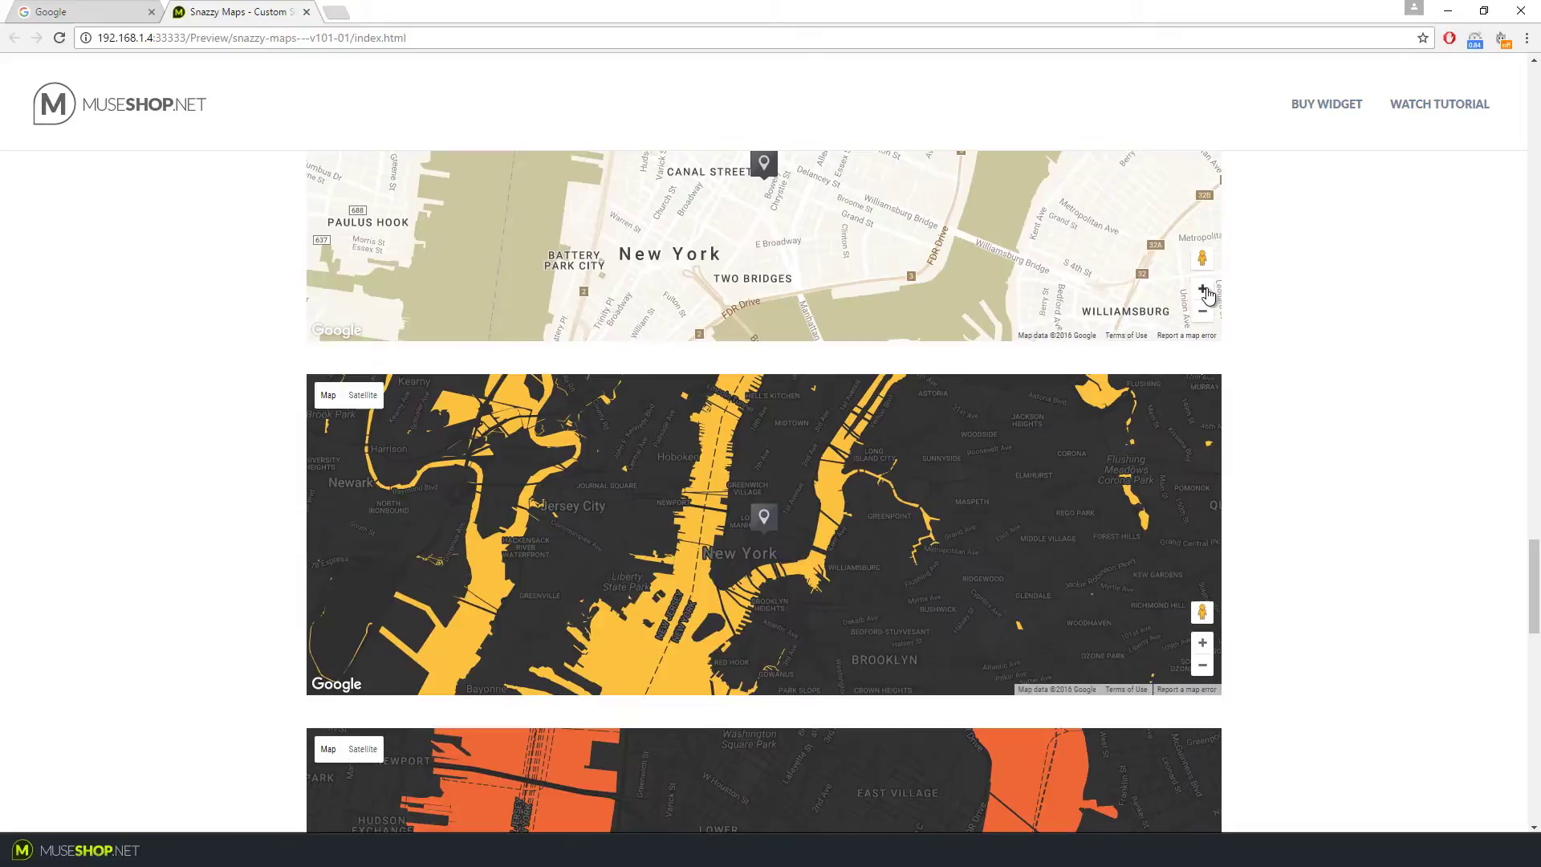
{"action": "scroll", "coordinate": [1206, 287], "scroll_direction": "down", "scroll_amount": 7}
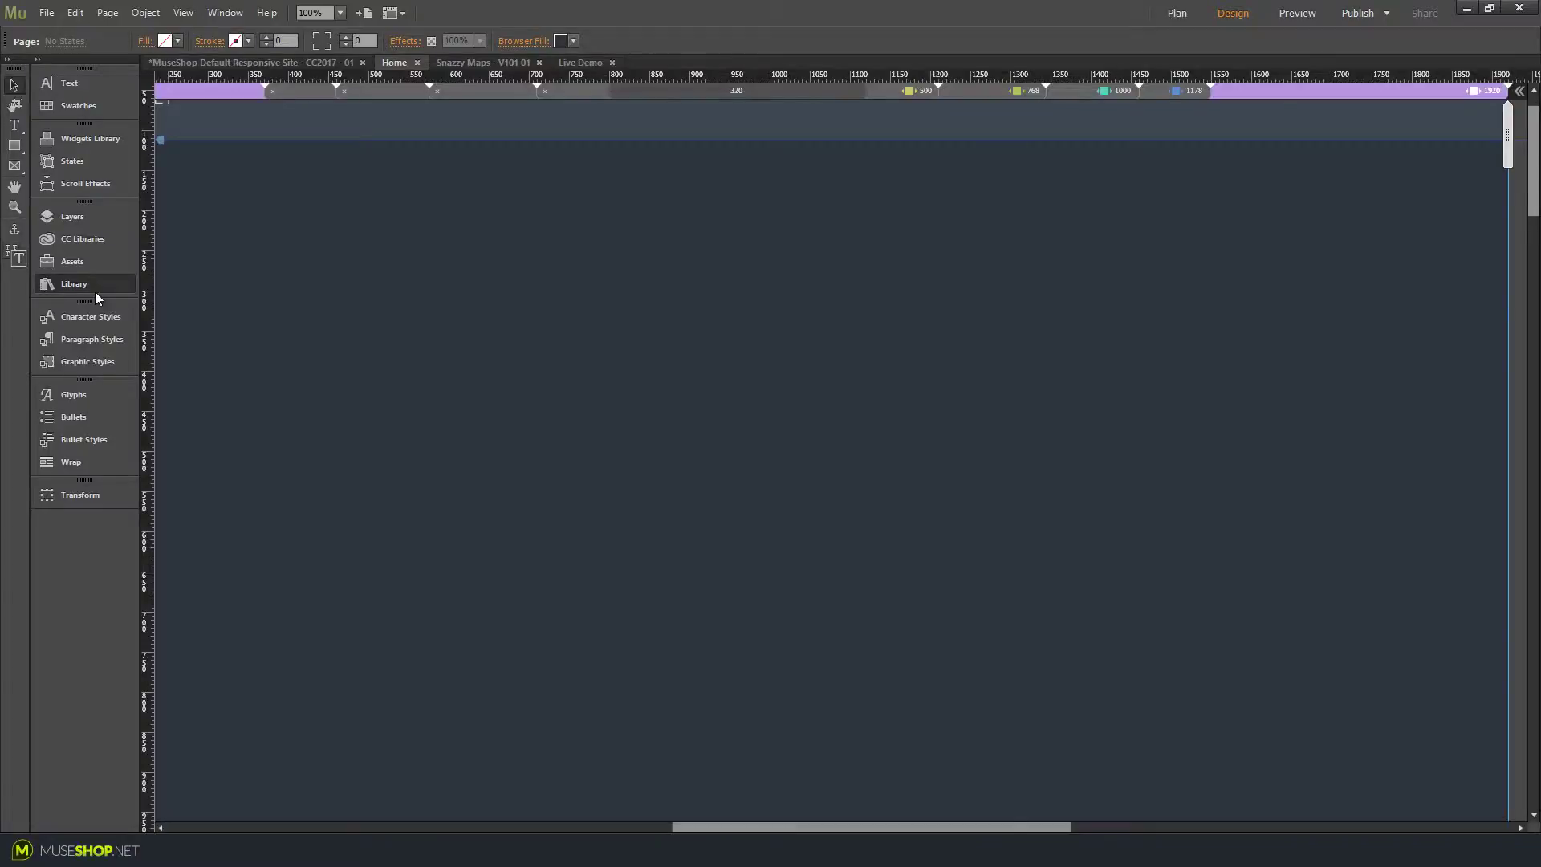
Step: Place the Snazzy Maps - V1.0.1 widget from the Library on the Home page and centre it
{"action": "left_click", "coordinate": [95, 285]}
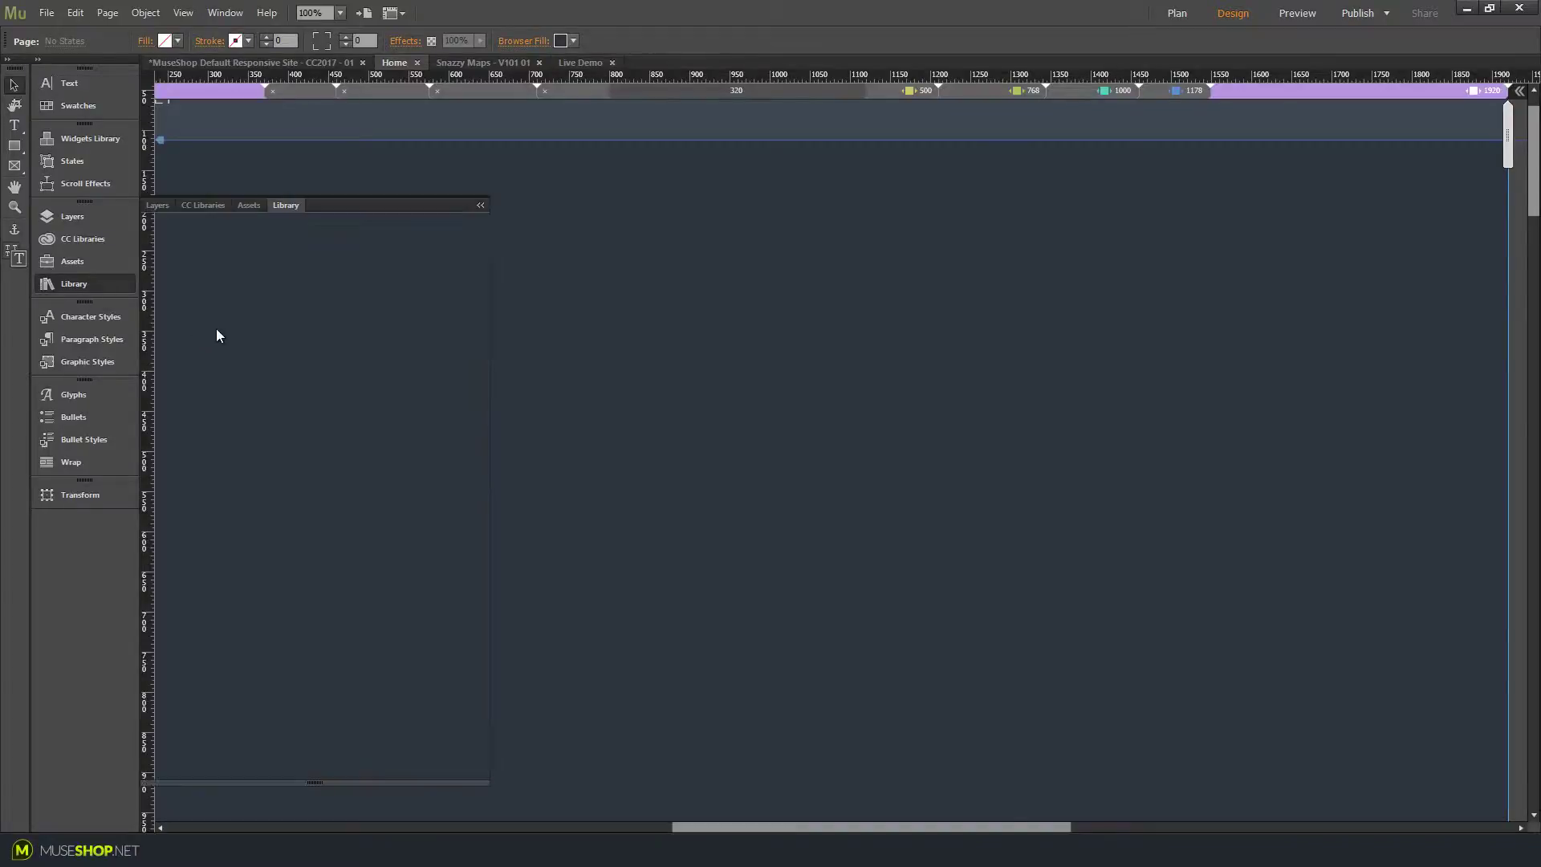
{"action": "left_click", "coordinate": [199, 692]}
{"action": "left_click_drag", "start_coordinate": [199, 700], "coordinate": [554, 303]}
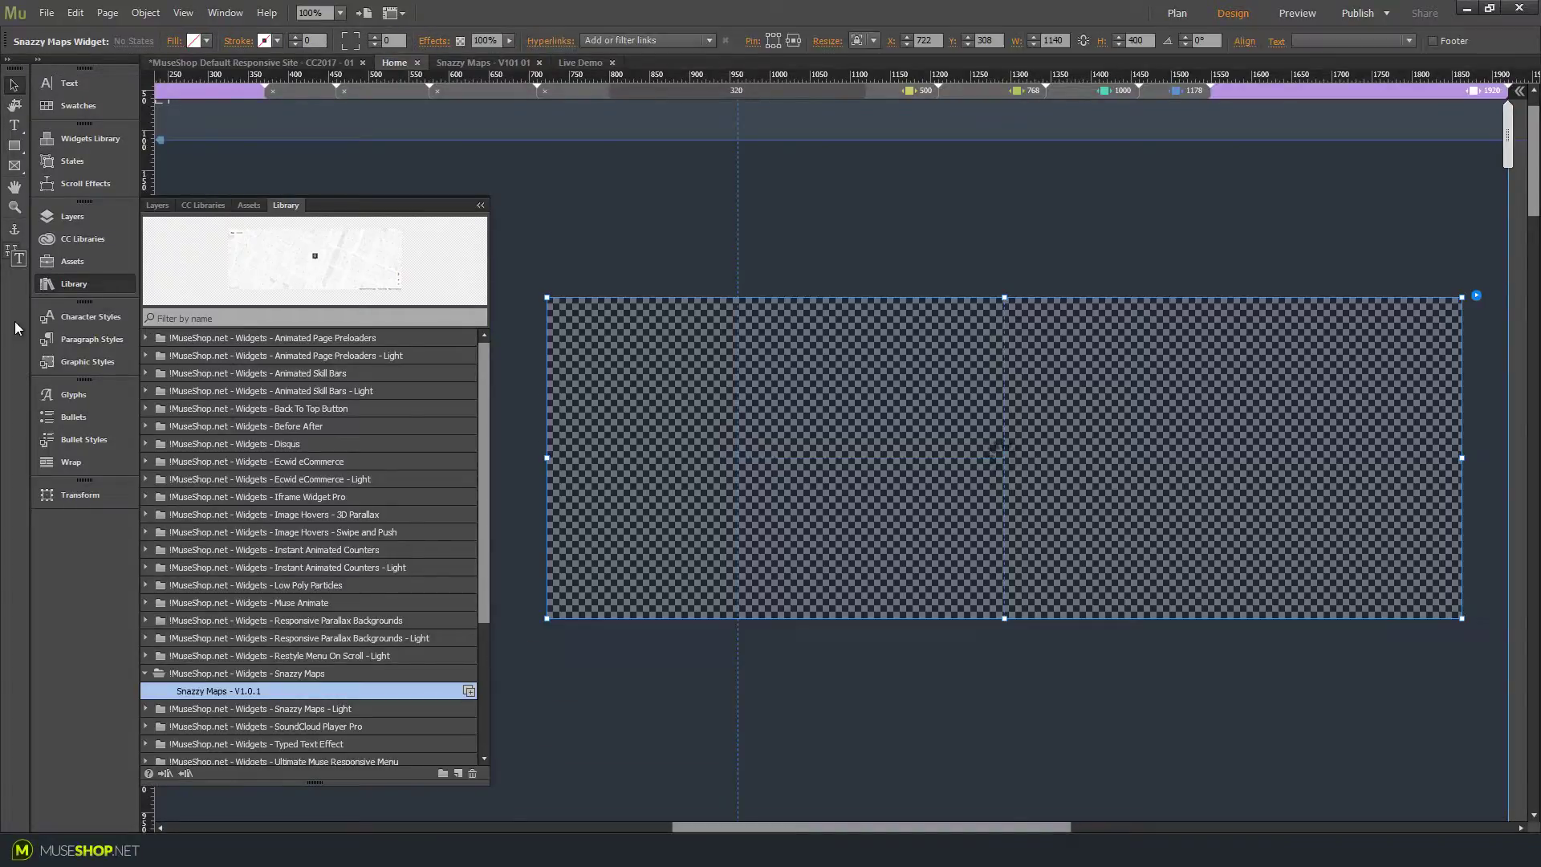
{"action": "left_click", "coordinate": [118, 292]}
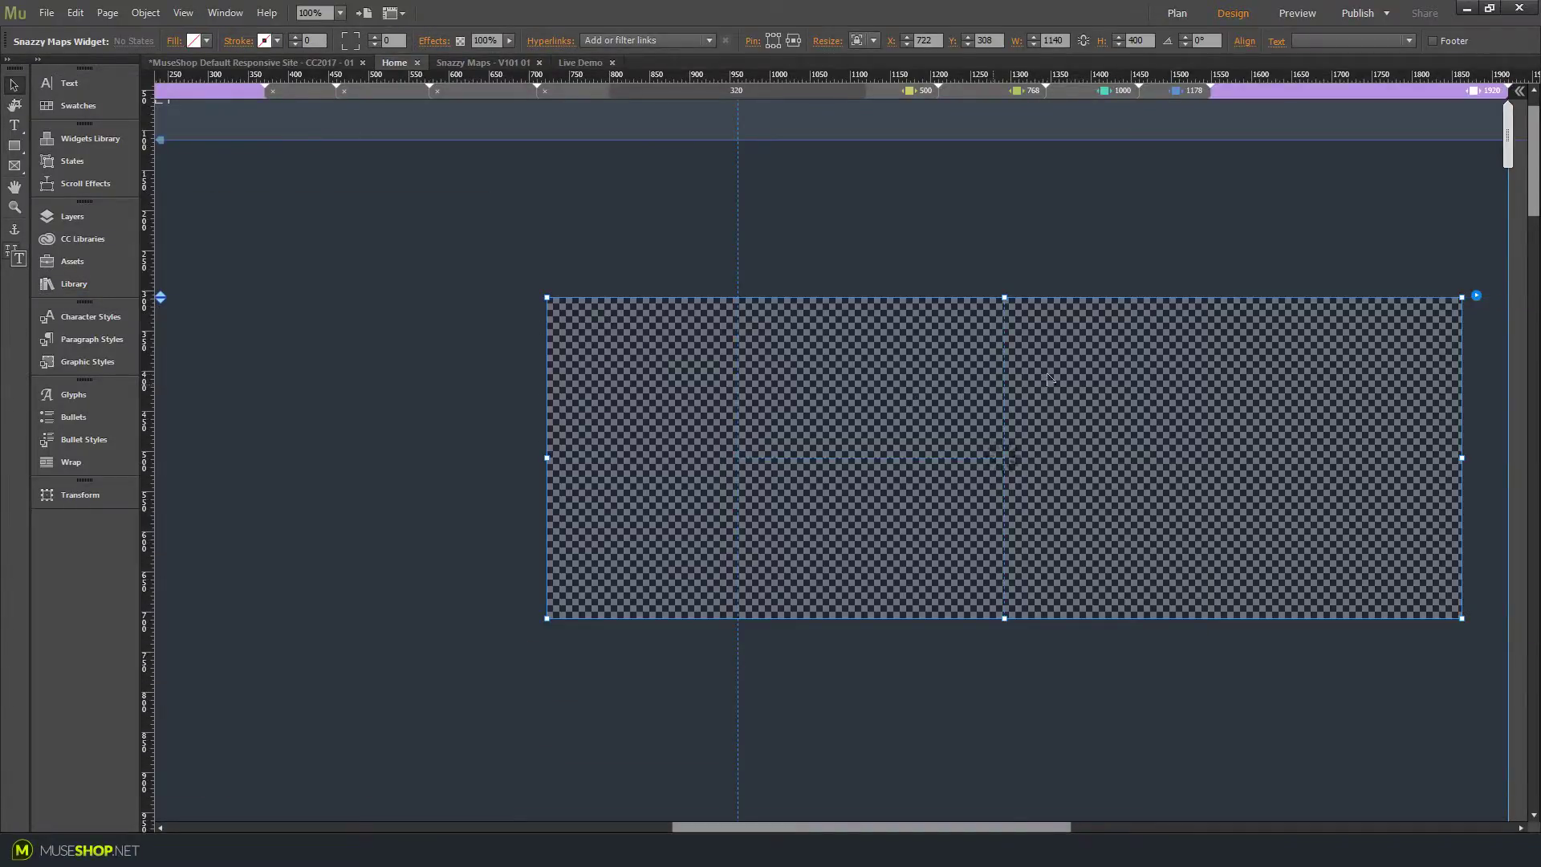
{"action": "left_click_drag", "start_coordinate": [1048, 377], "coordinate": [782, 341]}
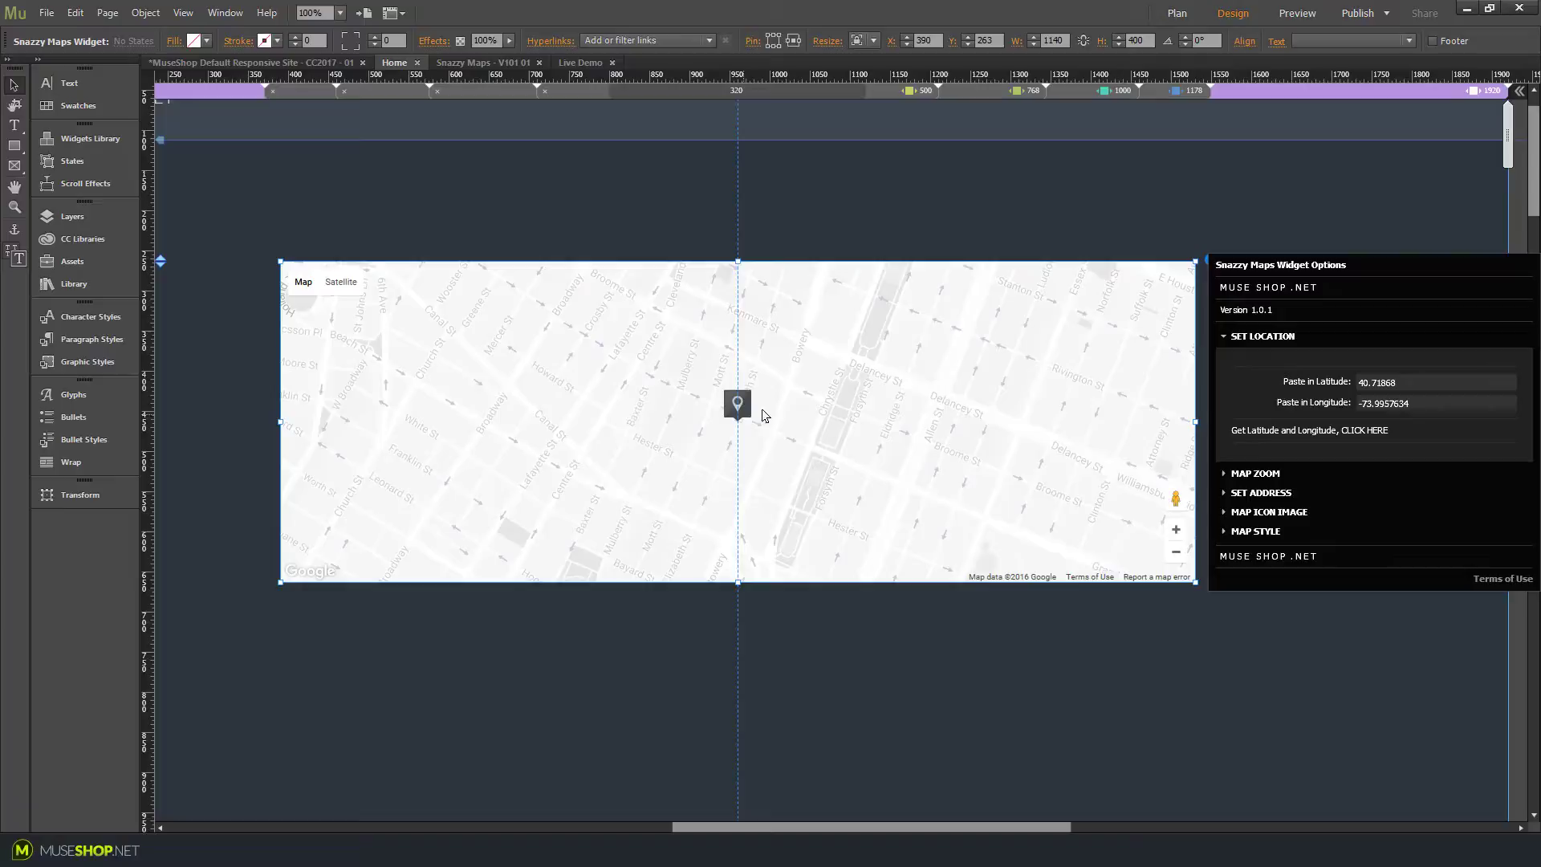
Step: On mapcoordinates.net, move the location marker from New York over to central Italy
{"action": "left_click", "coordinate": [1378, 433]}
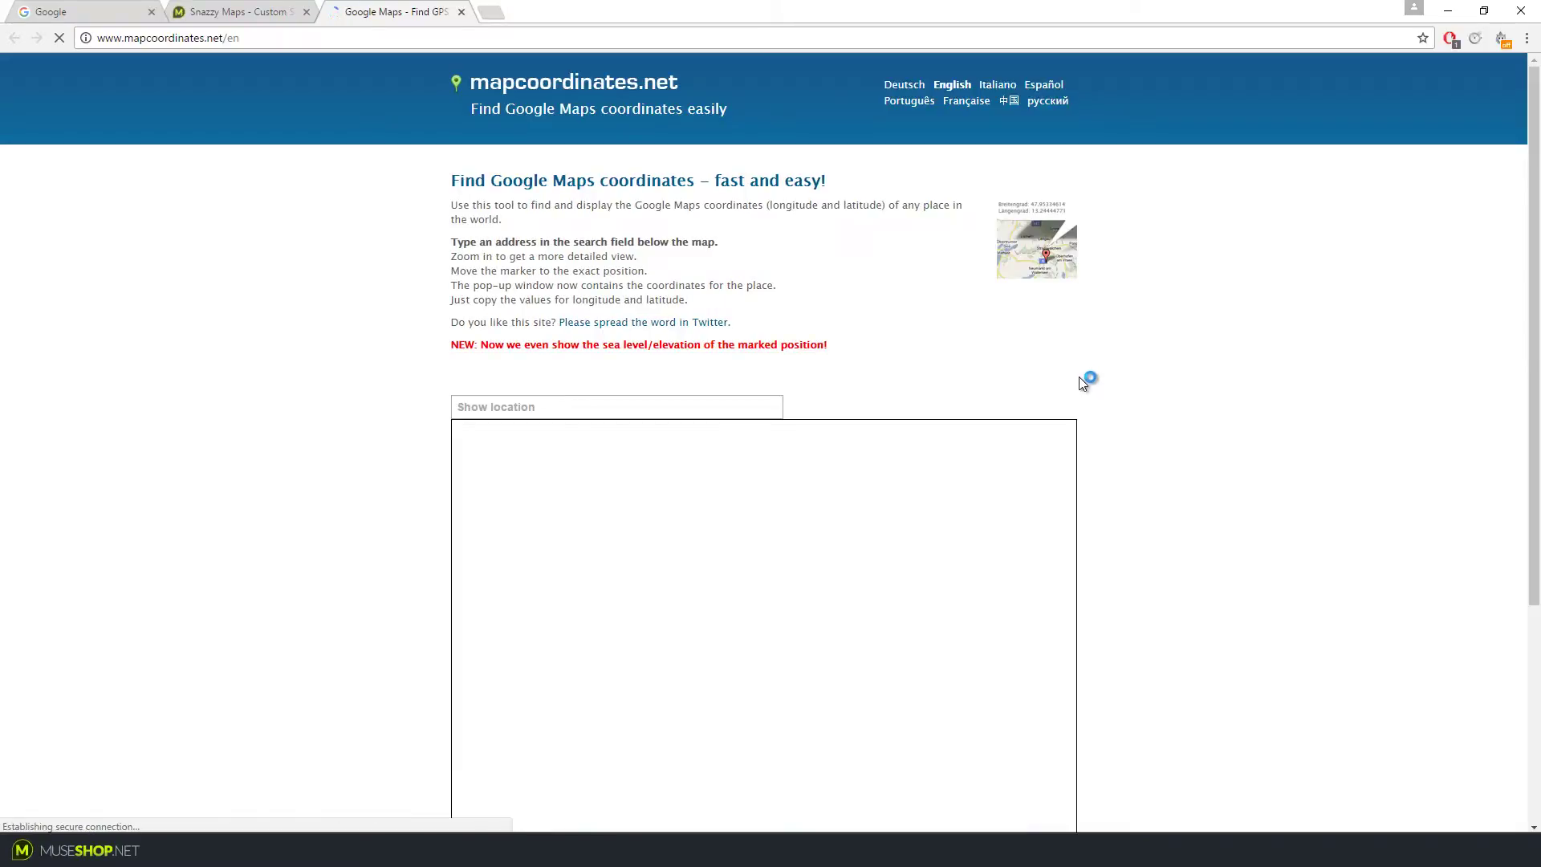
{"action": "scroll", "coordinate": [1243, 392], "scroll_direction": "down", "scroll_amount": 2}
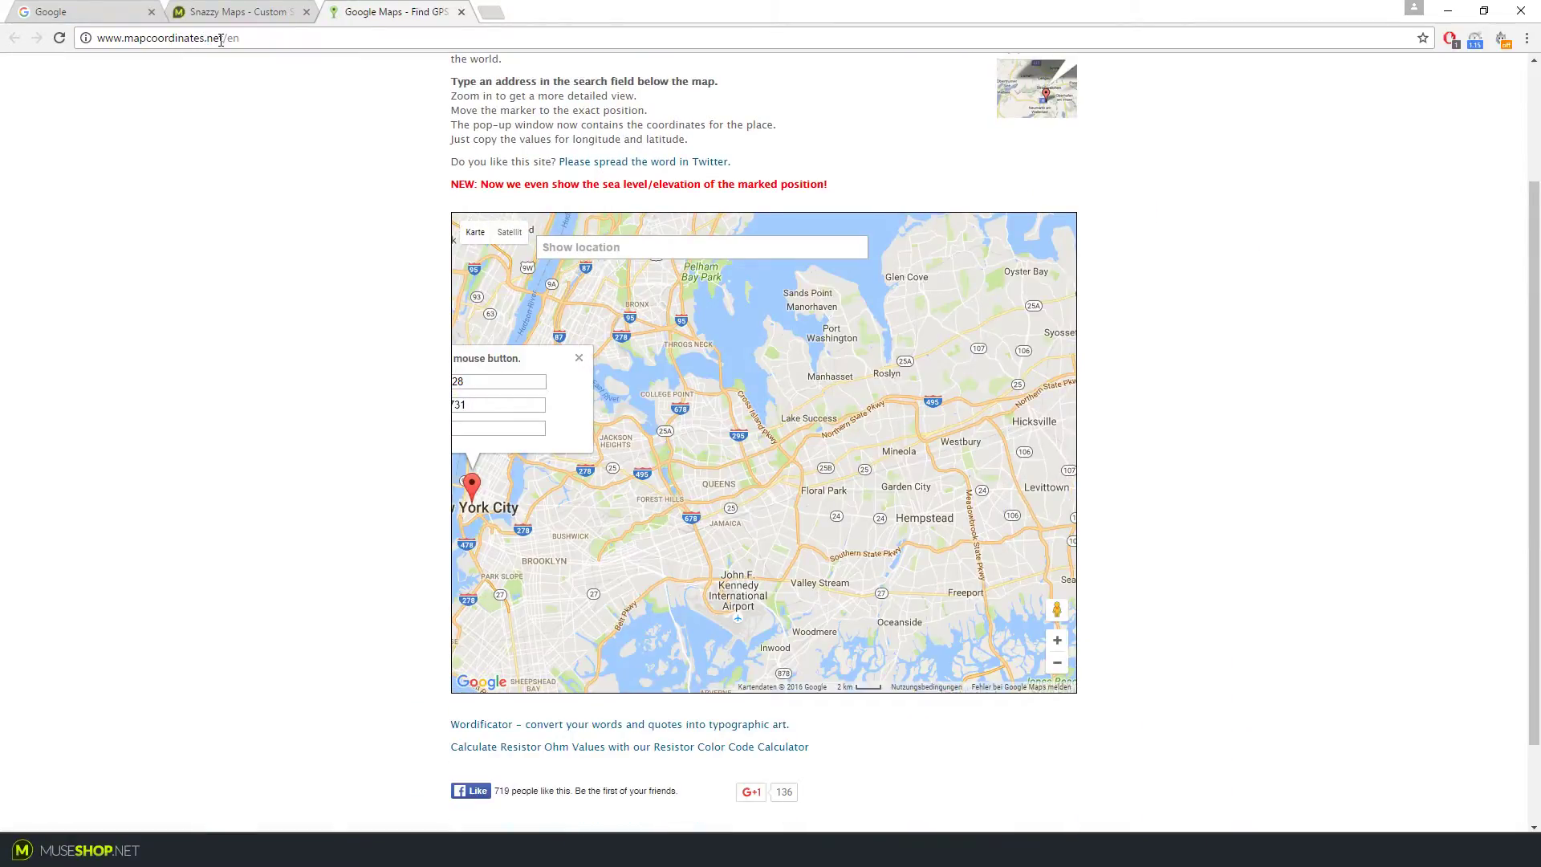
{"action": "mouse_move", "coordinate": [486, 491]}
{"action": "left_mouse_down"}
{"action": "mouse_move", "coordinate": [849, 434]}
{"action": "mouse_move", "coordinate": [857, 450]}
{"action": "left_mouse_up"}
{"action": "scroll", "coordinate": [856, 450], "scroll_direction": "down", "scroll_amount": 6}
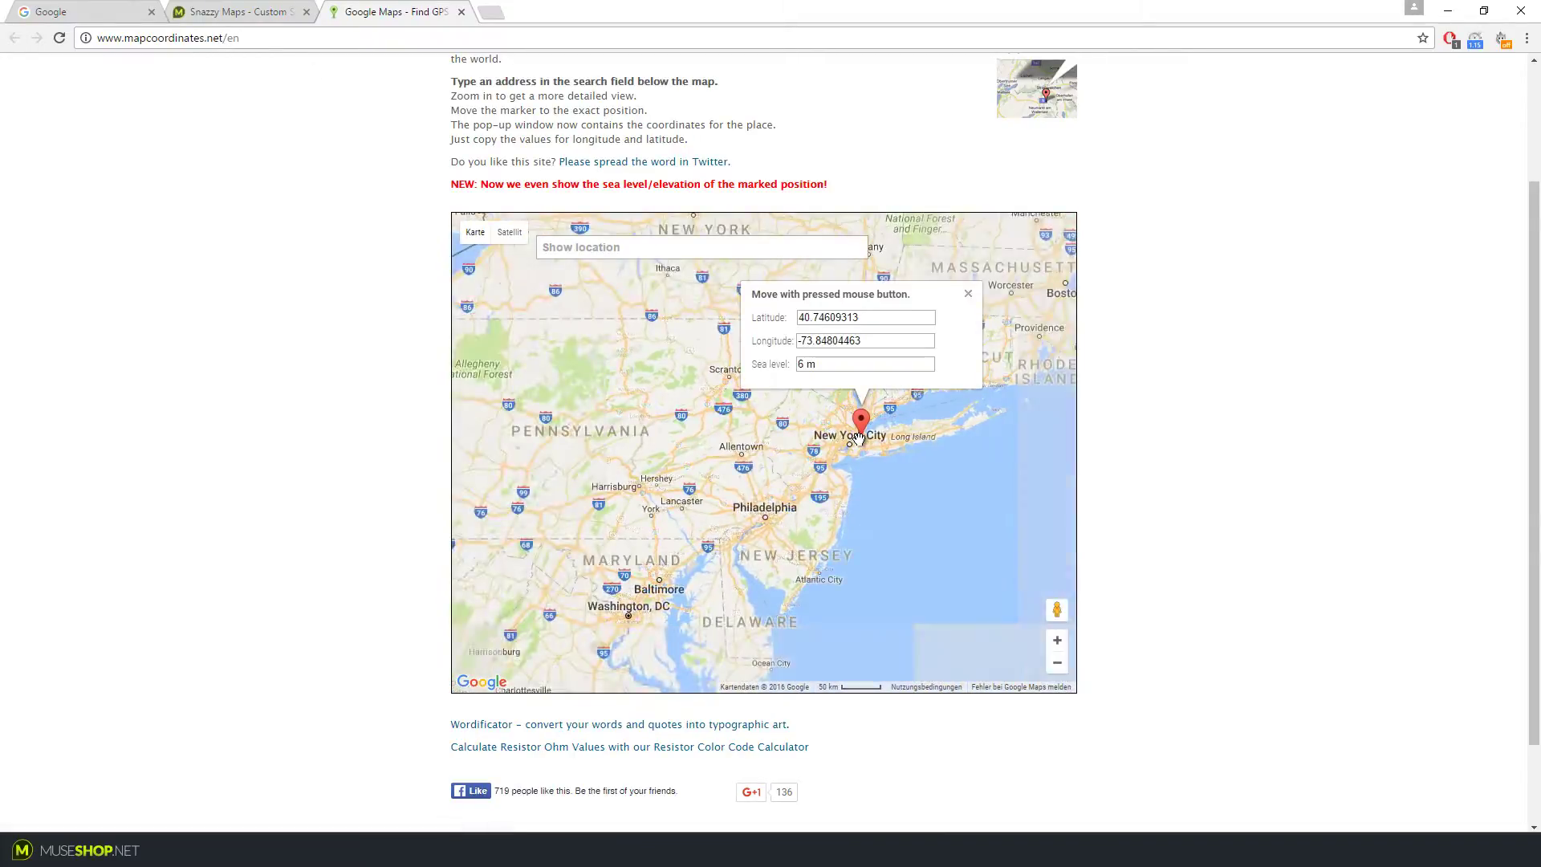
{"action": "scroll", "coordinate": [860, 443], "scroll_direction": "down", "scroll_amount": 3}
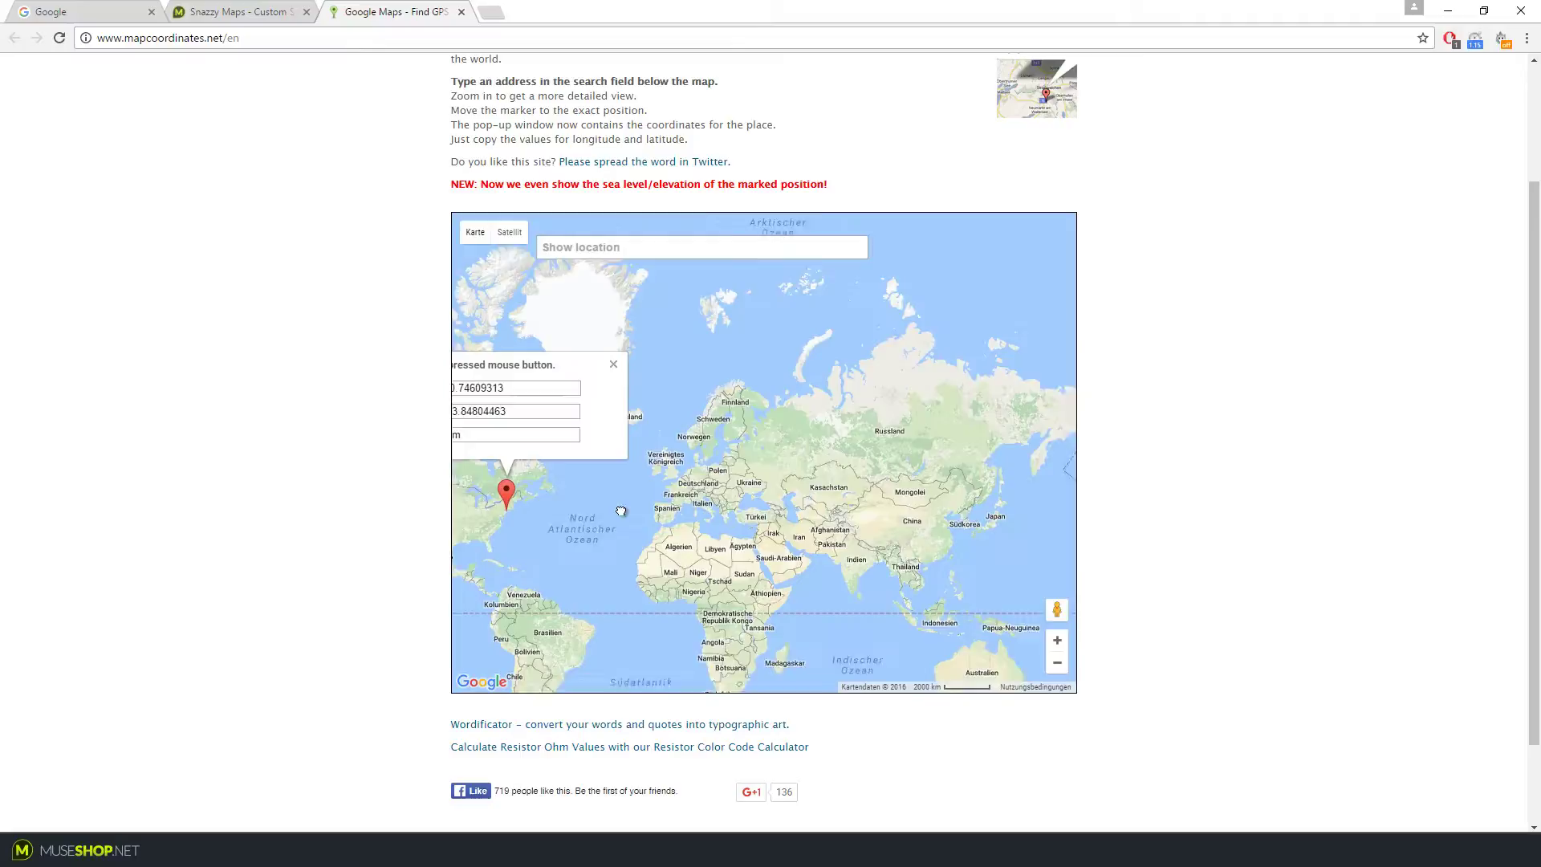
{"action": "left_click_drag", "start_coordinate": [621, 434], "coordinate": [825, 407]}
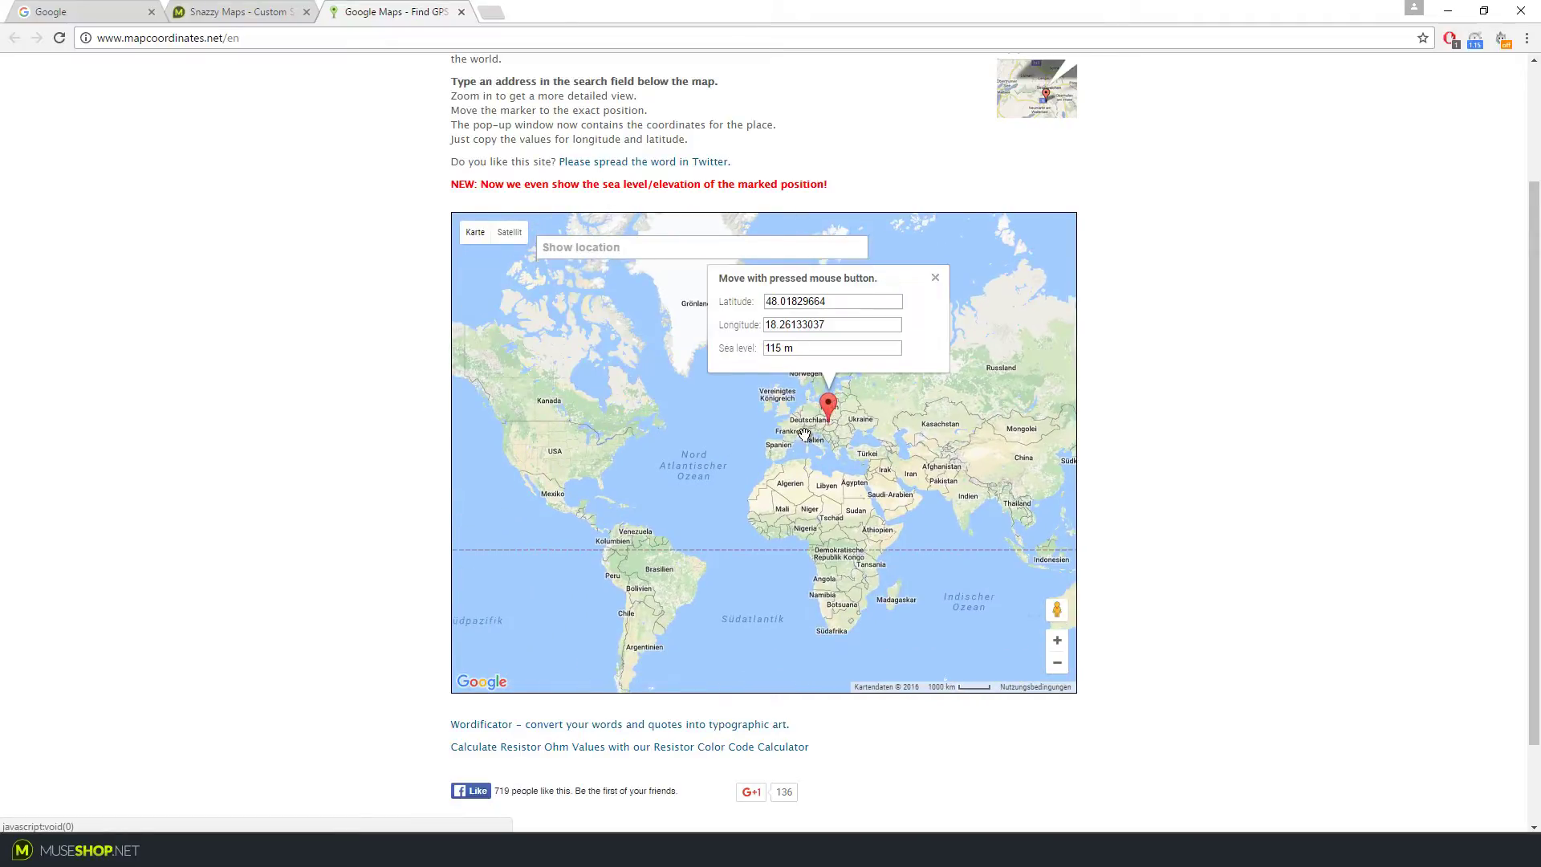
{"action": "scroll", "coordinate": [817, 413], "scroll_direction": "up", "scroll_amount": 3}
{"action": "left_click_drag", "start_coordinate": [912, 327], "coordinate": [810, 475]}
{"action": "key", "text": "ctrl+plus"}
{"action": "key", "text": "ctrl+plus"}
{"action": "key", "text": "ctrl+plus"}
{"action": "key", "text": "ctrl+plus"}
{"action": "key", "text": "ctrl+plus"}
{"action": "key", "text": "ctrl+plus"}
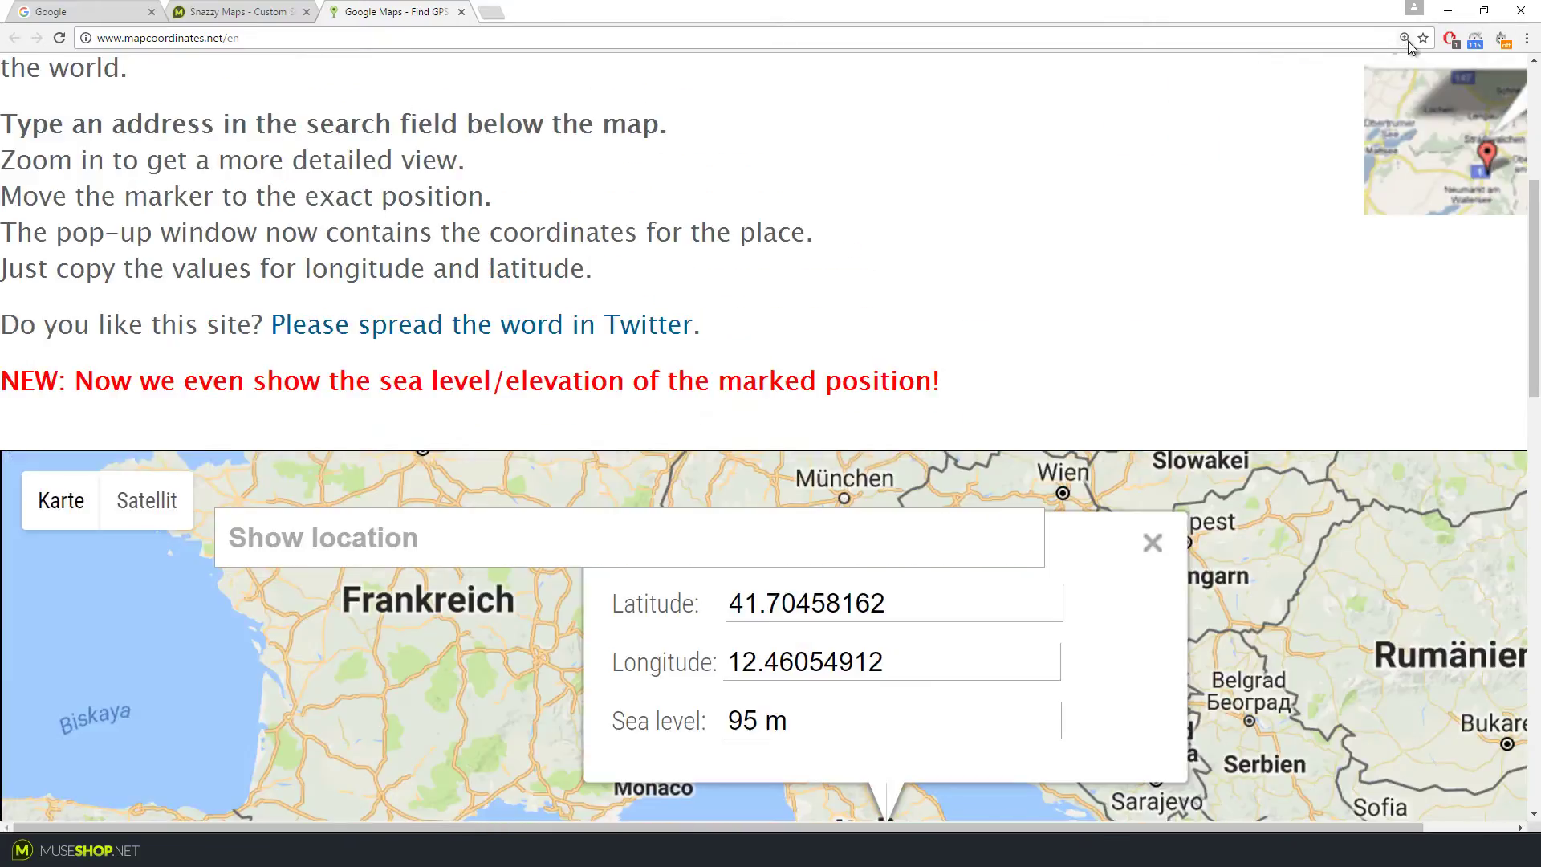
{"action": "left_click", "coordinate": [1405, 39]}
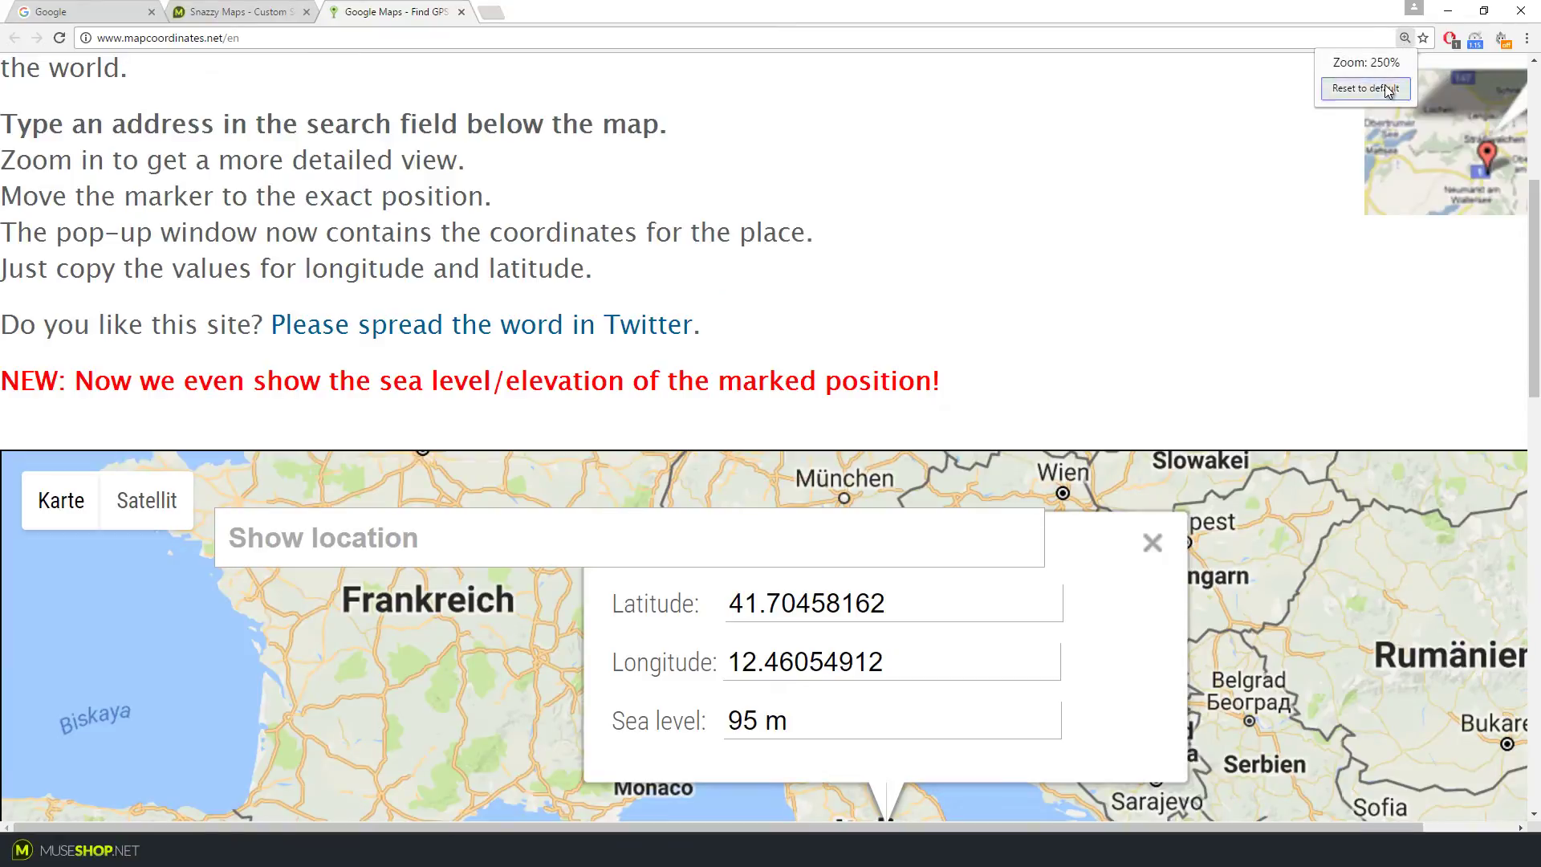
{"action": "left_click", "coordinate": [1394, 88]}
Step: Fine-tune the marker onto Via Laura Mantegazza in Rome and select latitude 41.87146879
{"action": "scroll", "coordinate": [800, 412], "scroll_direction": "up", "scroll_amount": 6}
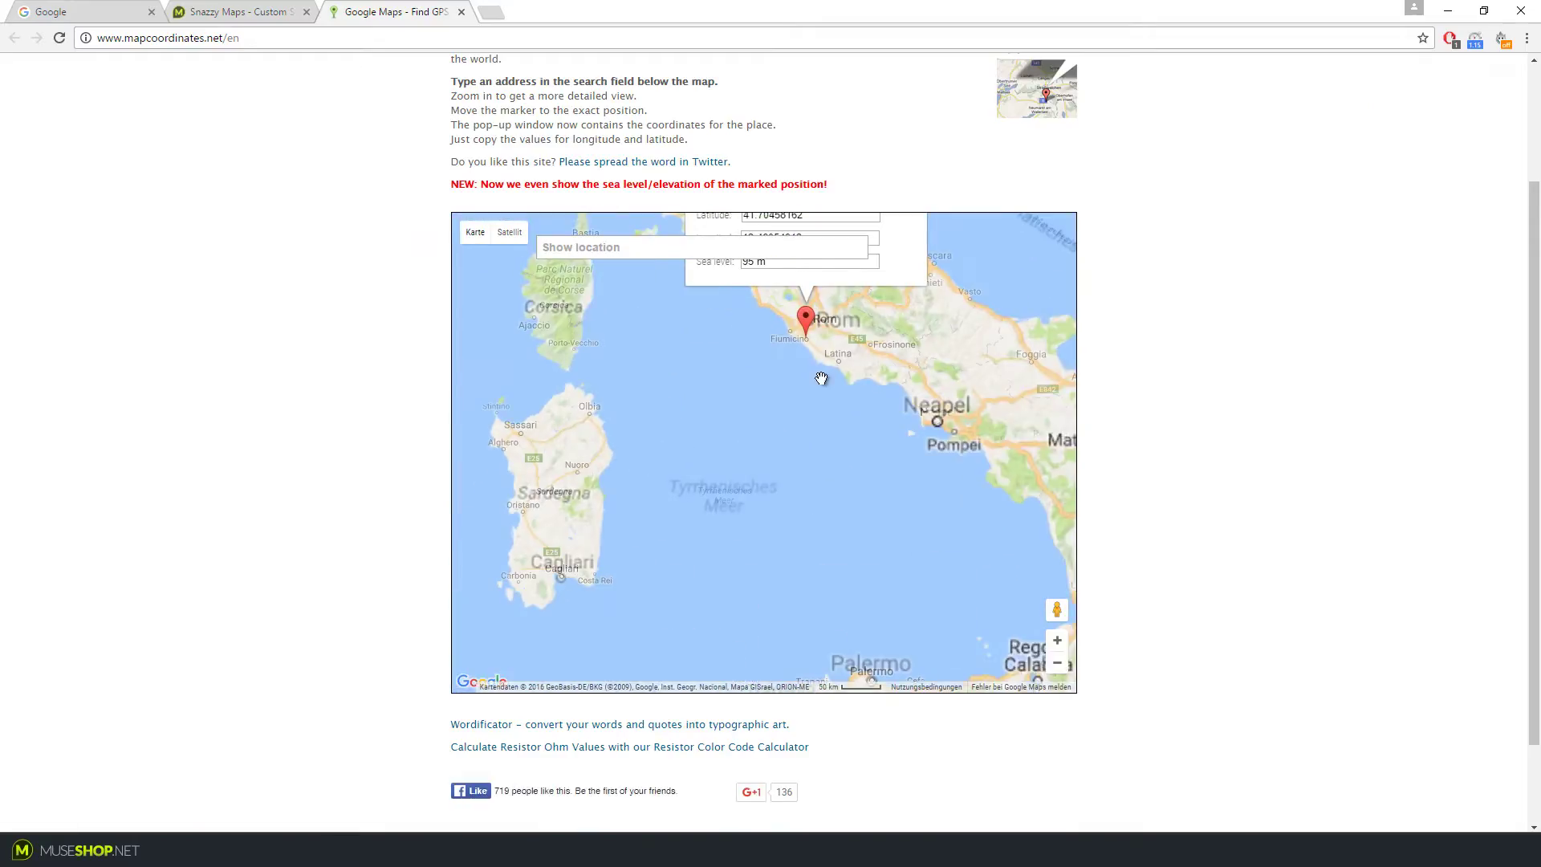
{"action": "mouse_move", "coordinate": [781, 457]}
{"action": "left_mouse_down"}
{"action": "mouse_move", "coordinate": [916, 388]}
{"action": "mouse_move", "coordinate": [775, 347]}
{"action": "mouse_move", "coordinate": [762, 365]}
{"action": "left_mouse_up"}
{"action": "scroll", "coordinate": [762, 369], "scroll_direction": "up", "scroll_amount": 4}
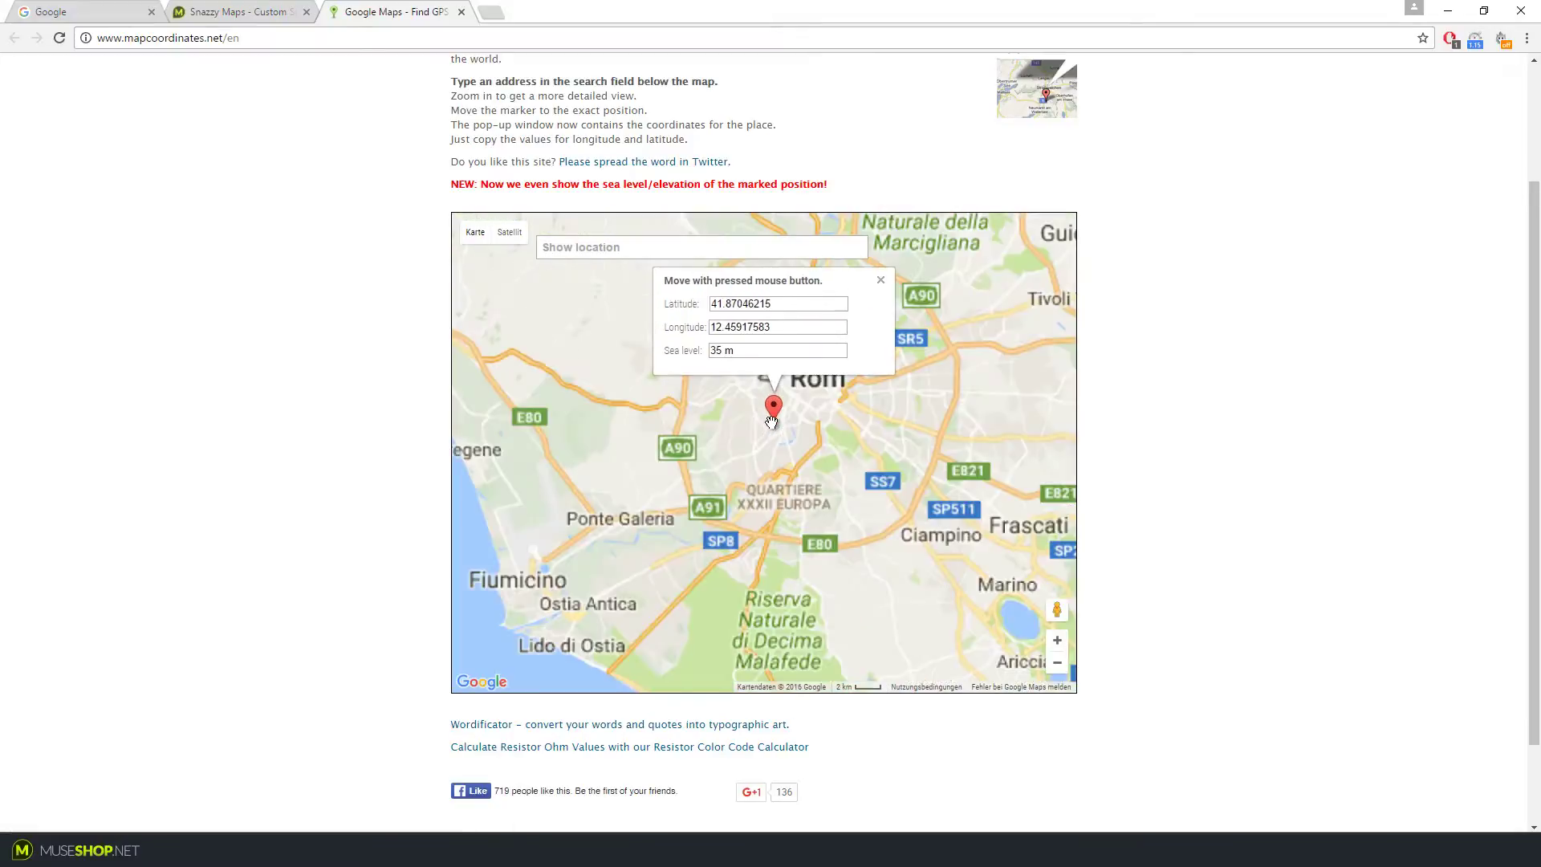
{"action": "scroll", "coordinate": [779, 437], "scroll_direction": "up", "scroll_amount": 2}
{"action": "key", "text": "ctrl+plus"}
{"action": "key", "text": "ctrl+plus"}
{"action": "key", "text": "ctrl+plus"}
{"action": "key", "text": "ctrl+plus"}
{"action": "key", "text": "ctrl+plus"}
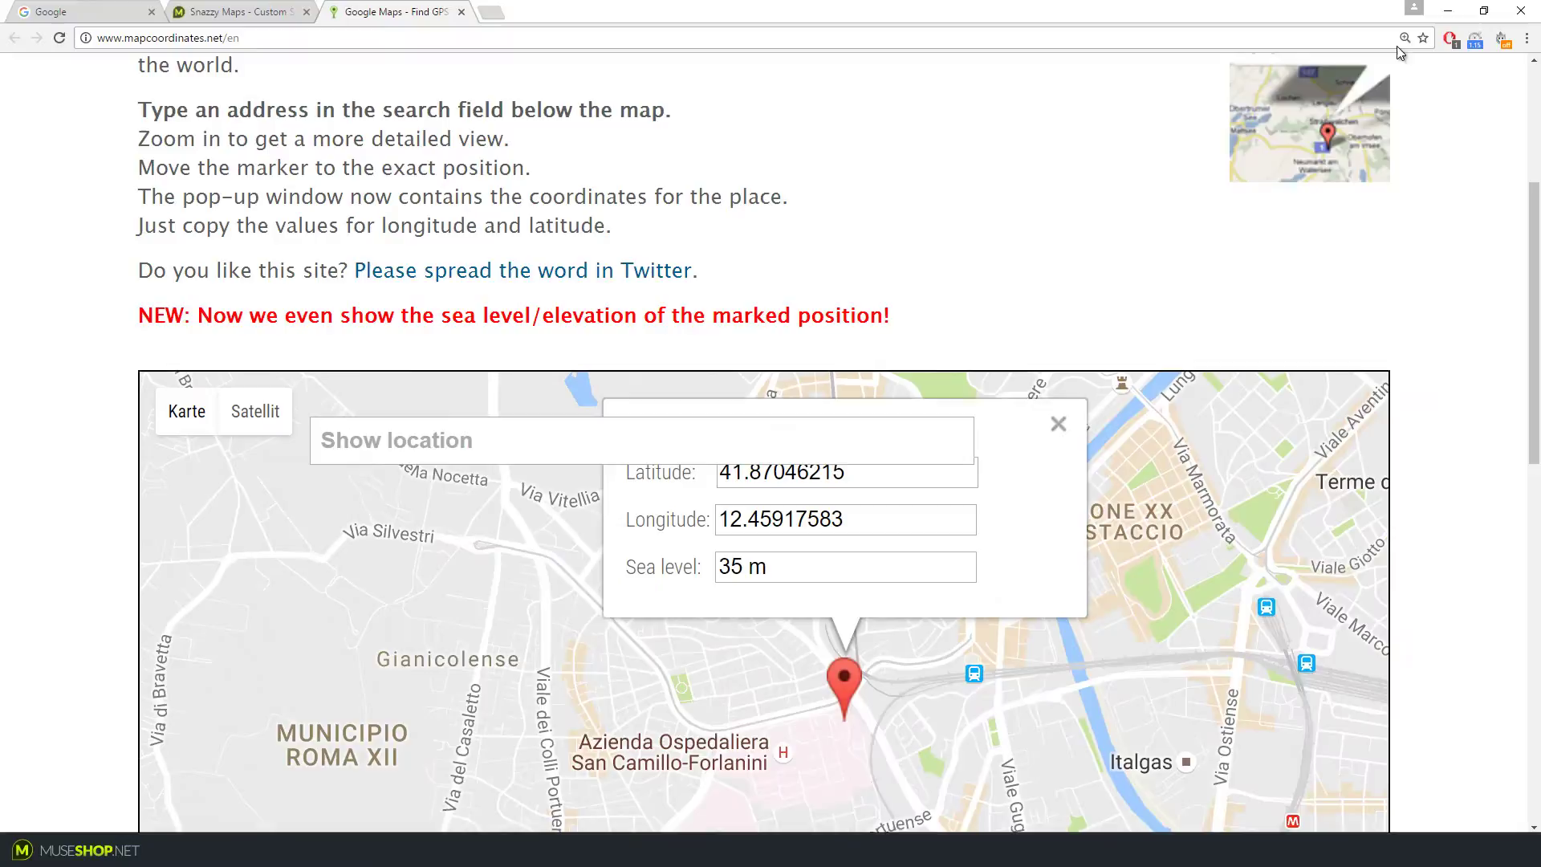
{"action": "left_click", "coordinate": [1367, 89]}
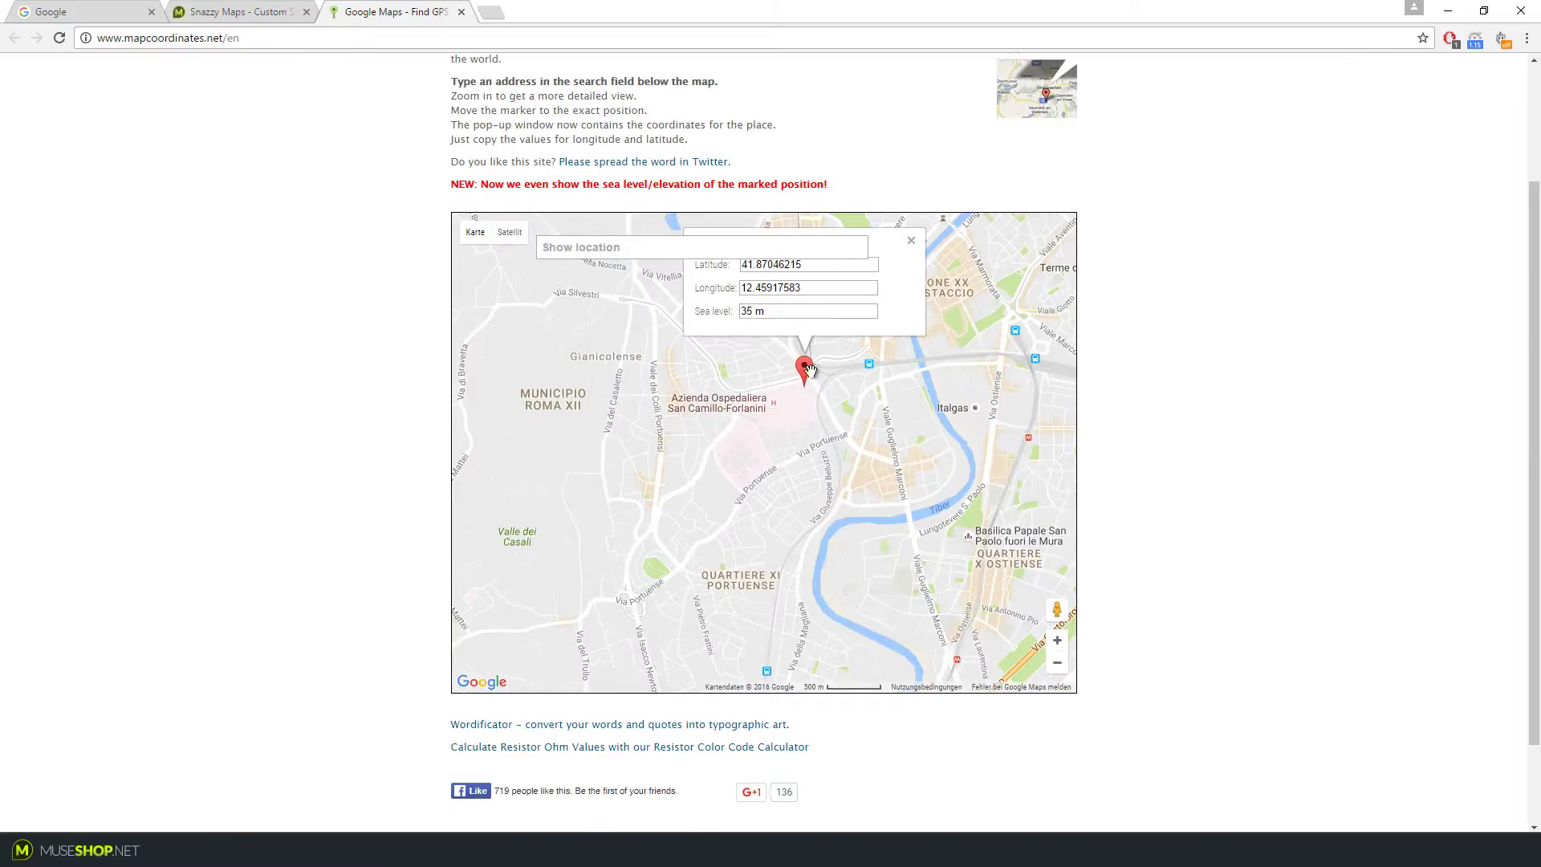
{"action": "left_click_drag", "start_coordinate": [809, 369], "coordinate": [775, 367]}
{"action": "scroll", "coordinate": [772, 416], "scroll_direction": "up", "scroll_amount": 1}
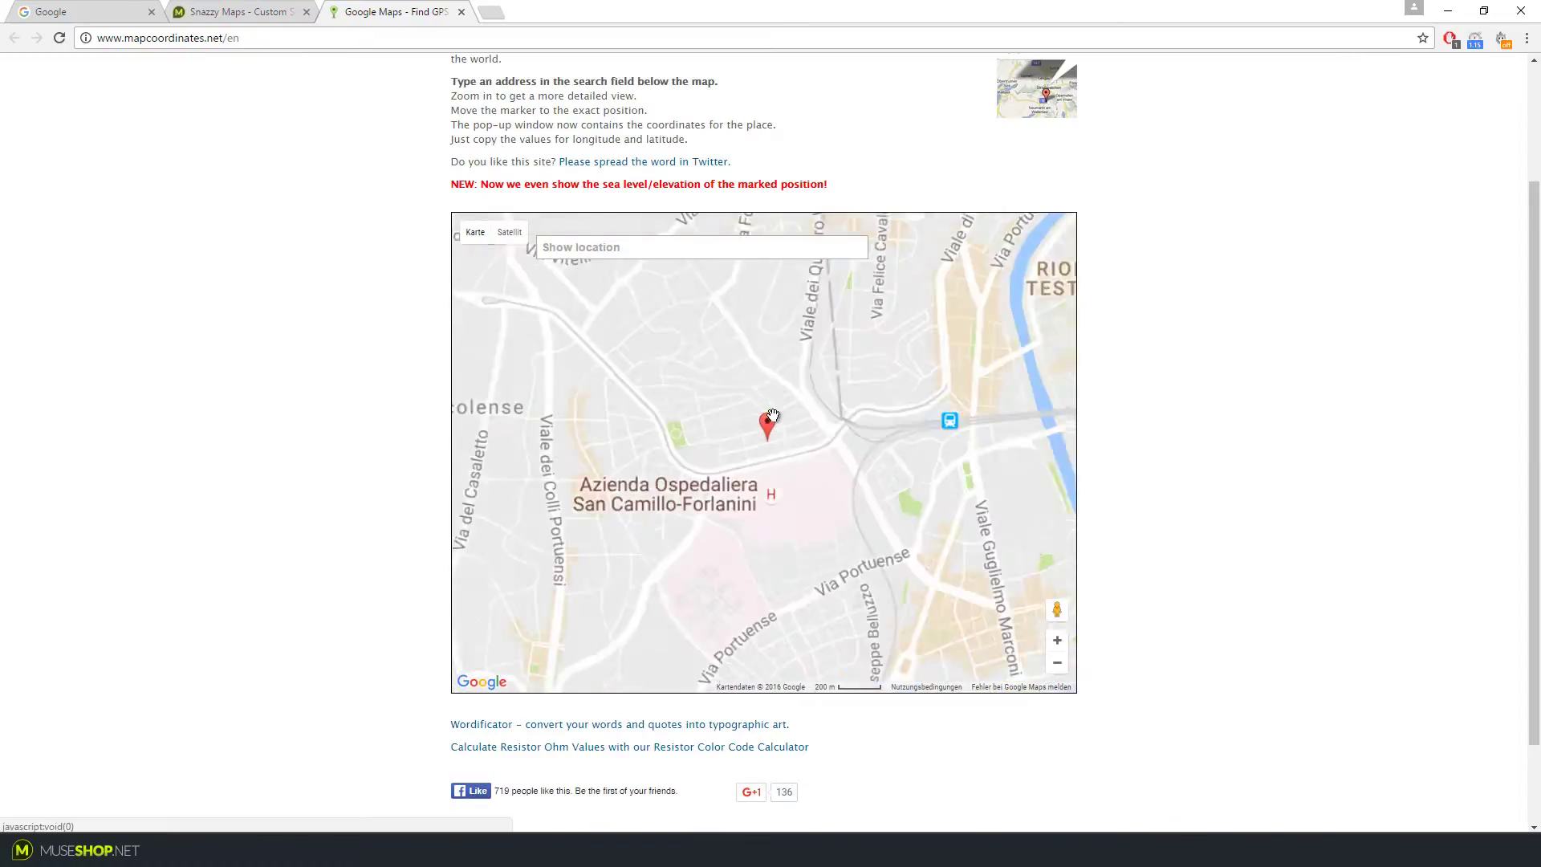
{"action": "scroll", "coordinate": [772, 416], "scroll_direction": "up", "scroll_amount": 3}
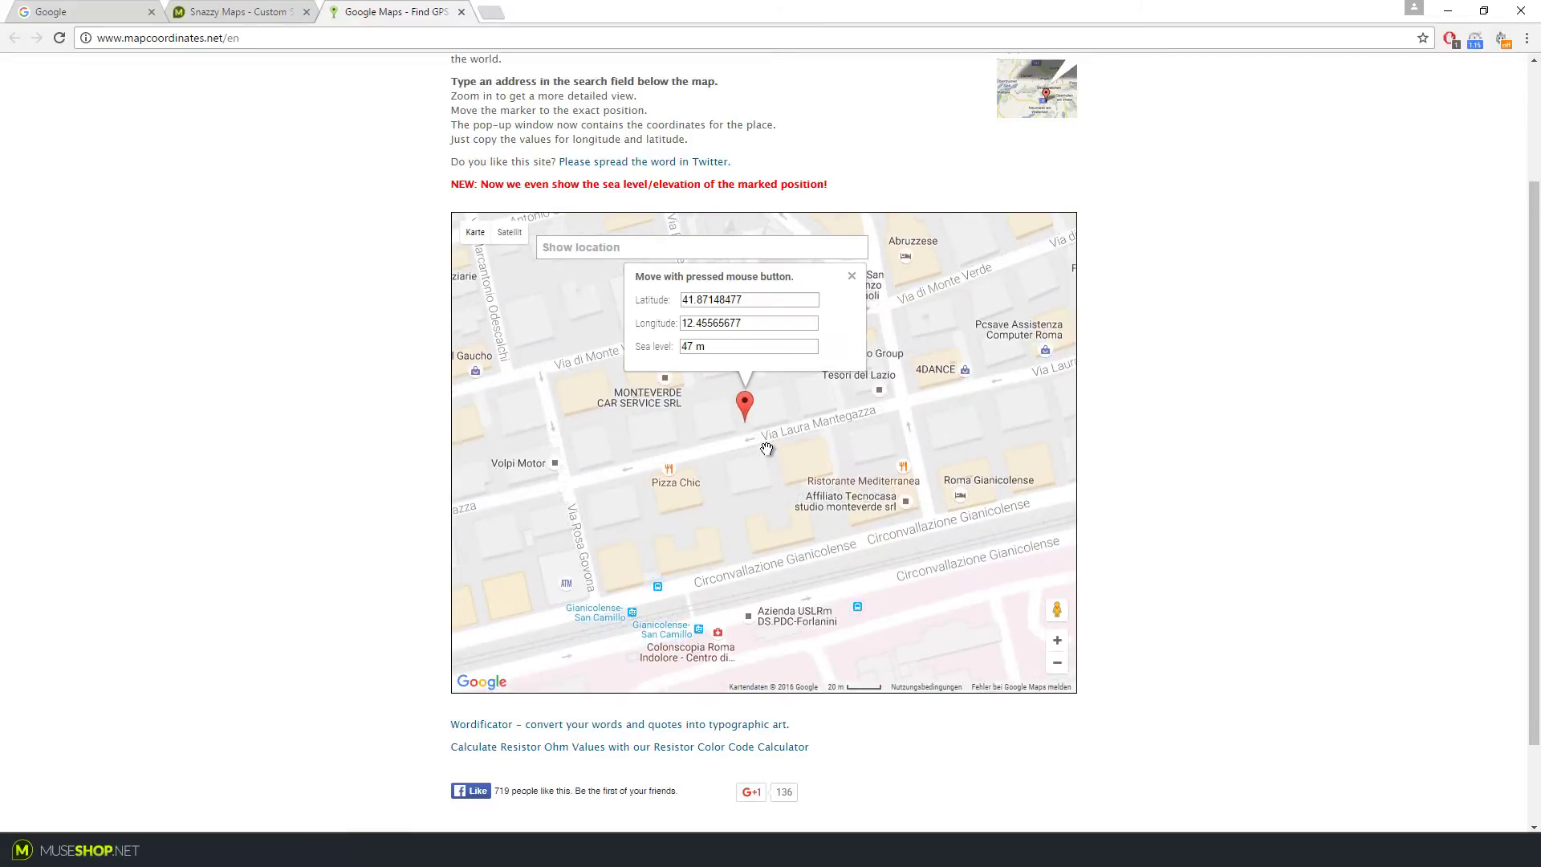
{"action": "left_click_drag", "start_coordinate": [747, 411], "coordinate": [717, 415]}
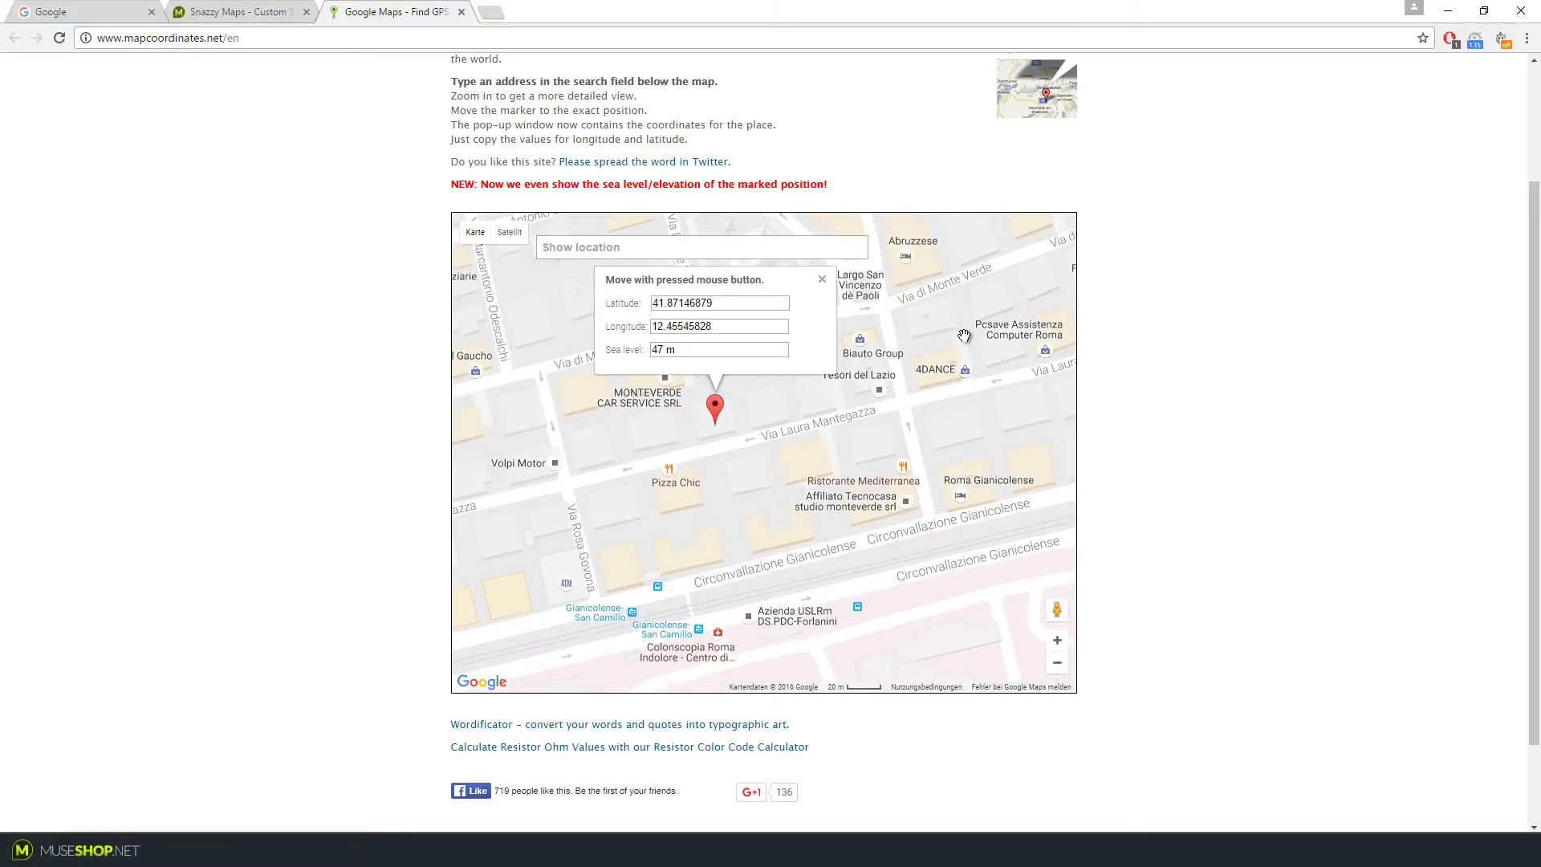
{"action": "left_click_drag", "start_coordinate": [652, 304], "coordinate": [826, 299]}
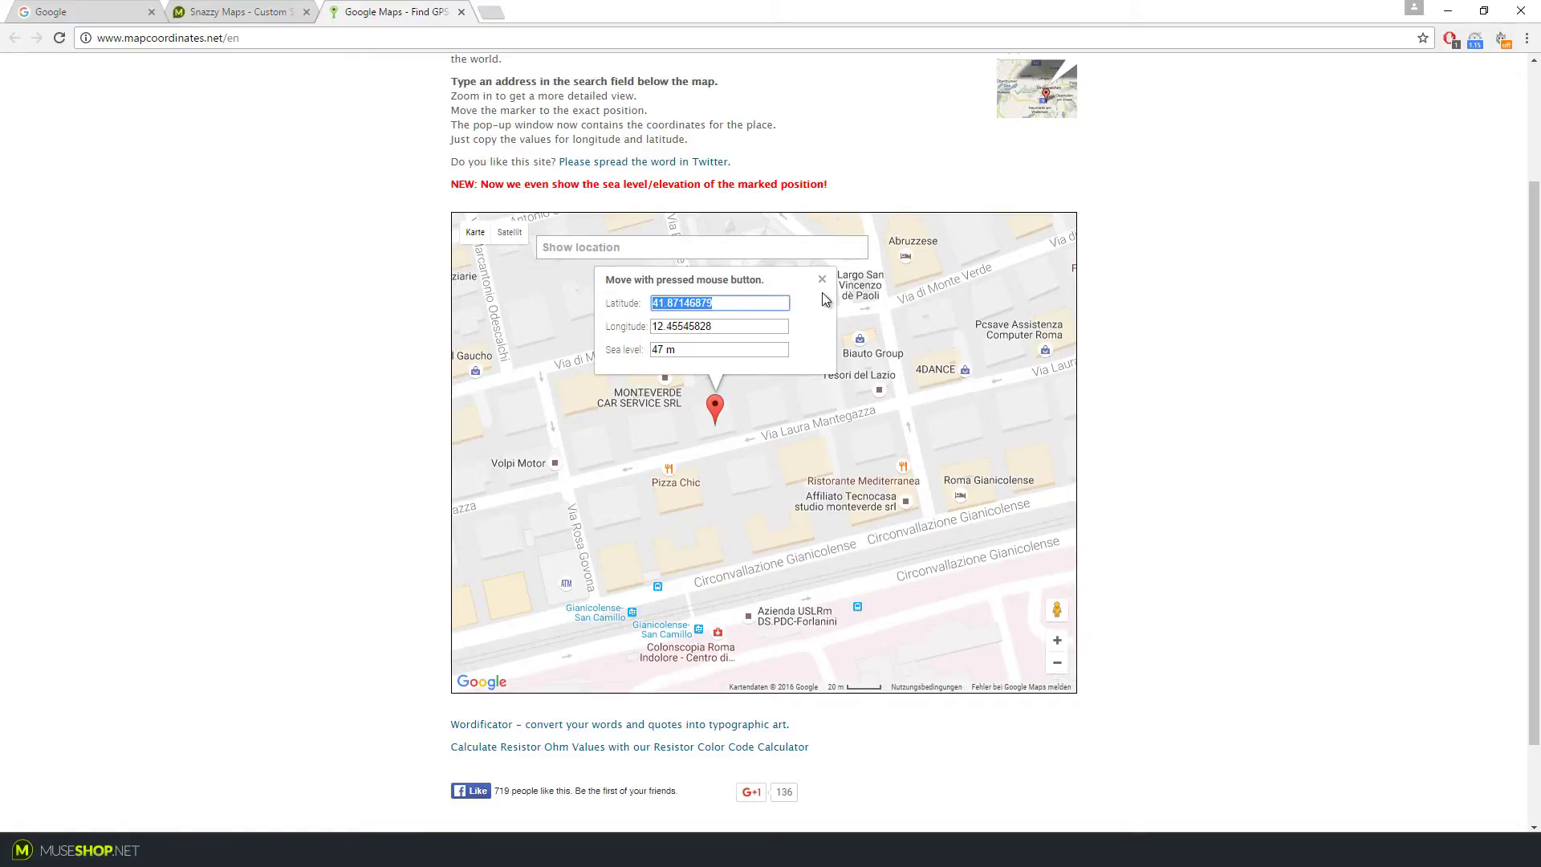
Step: Replace the widget's latitude 40.71868 with the copied 41.87146879
{"action": "left_click", "coordinate": [748, 304]}
{"action": "key", "text": "ctrl+a"}
{"action": "key", "text": "ctrl+c"}
{"action": "key", "text": "alt+Tab"}
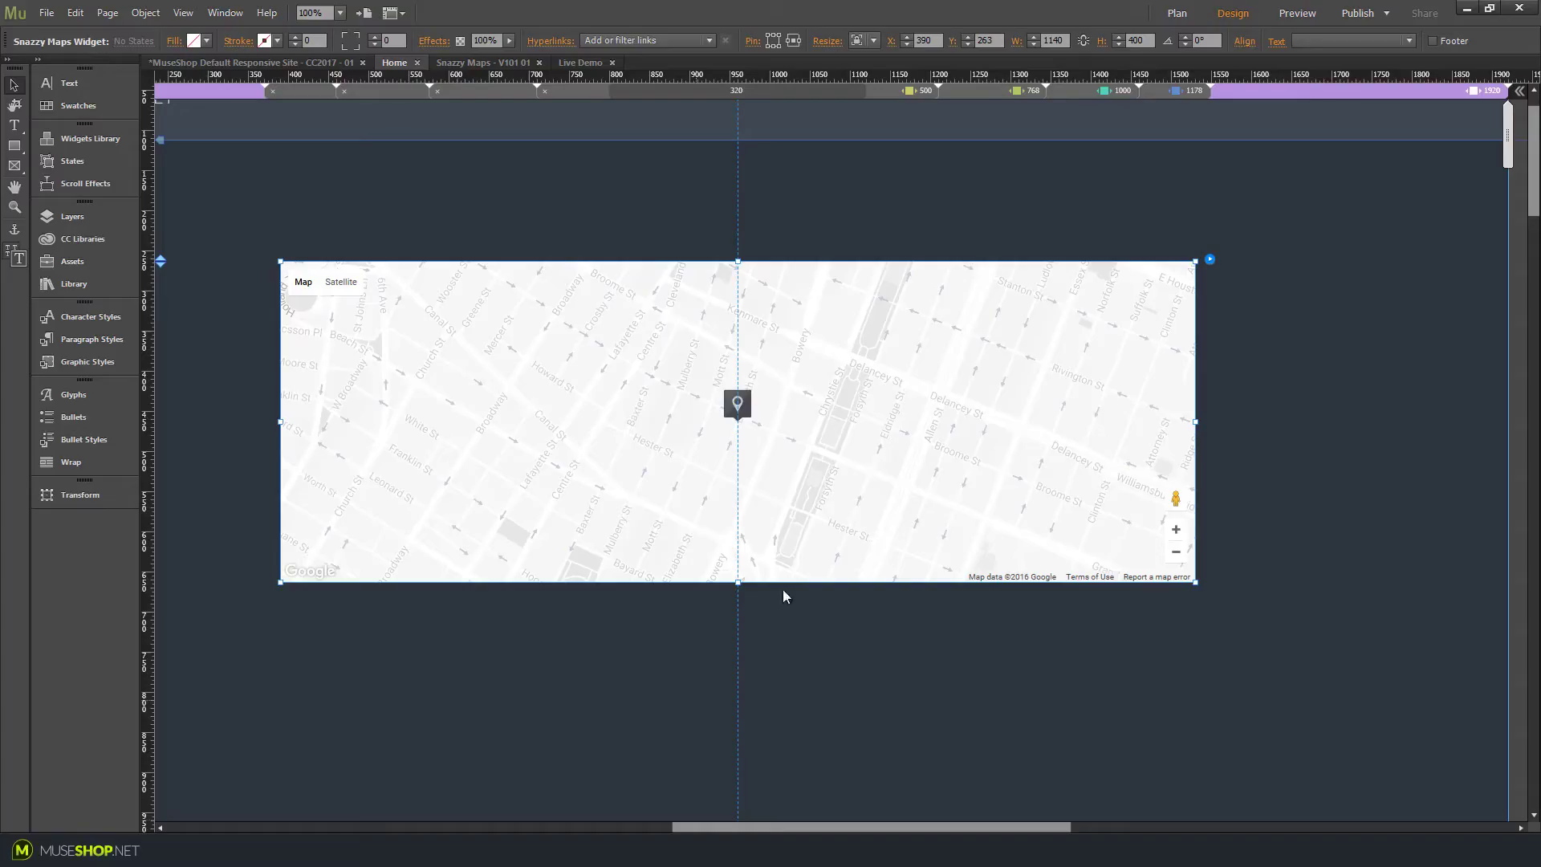
{"action": "left_click", "coordinate": [1209, 259]}
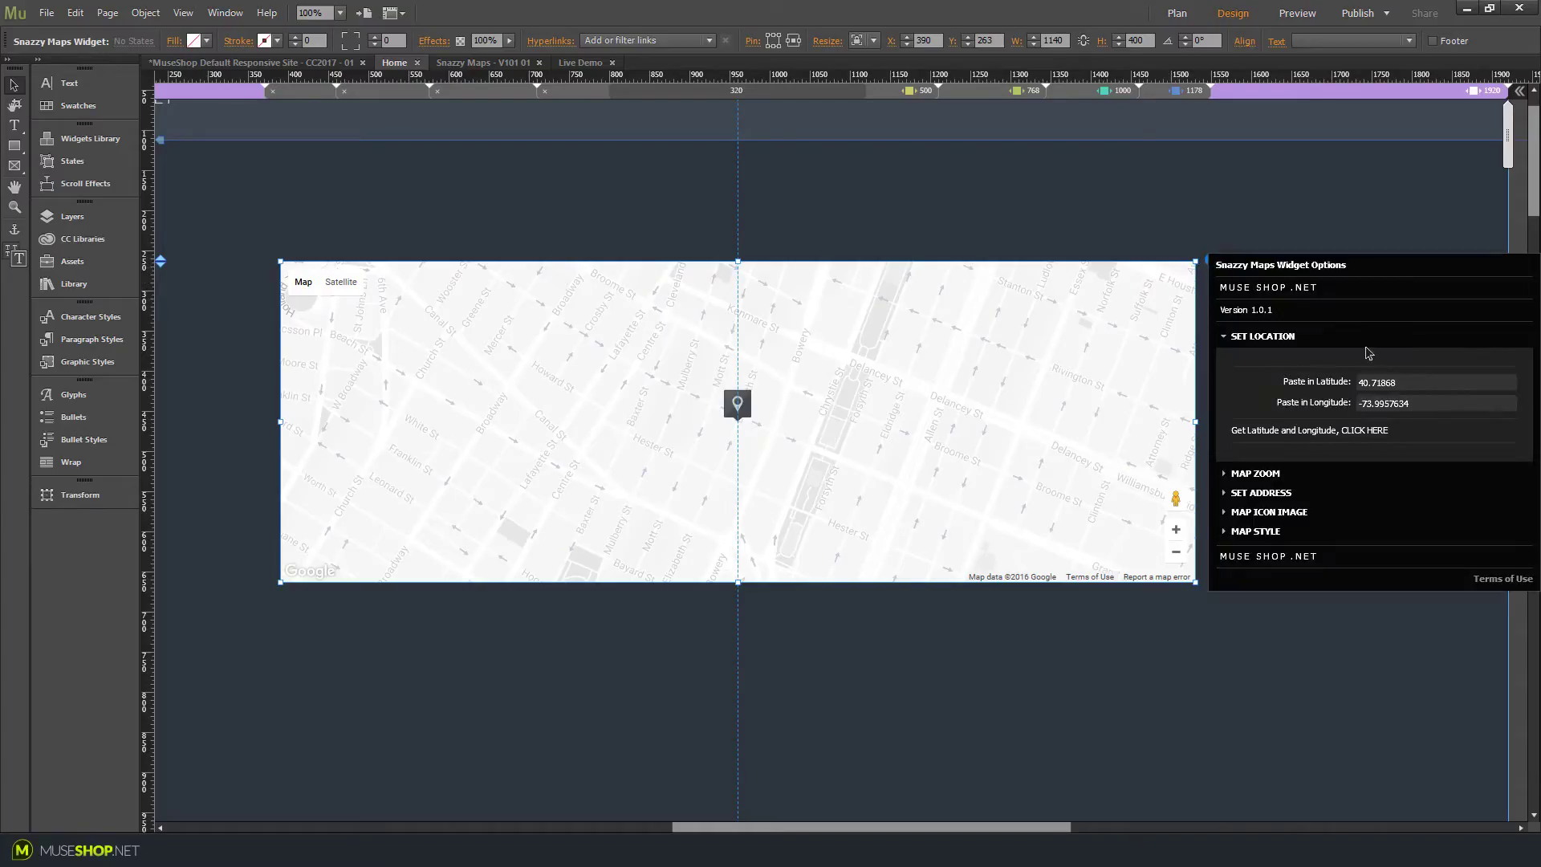
{"action": "left_click", "coordinate": [1407, 387]}
{"action": "key", "text": "ctrl+a"}
{"action": "key", "text": "ctrl+v"}
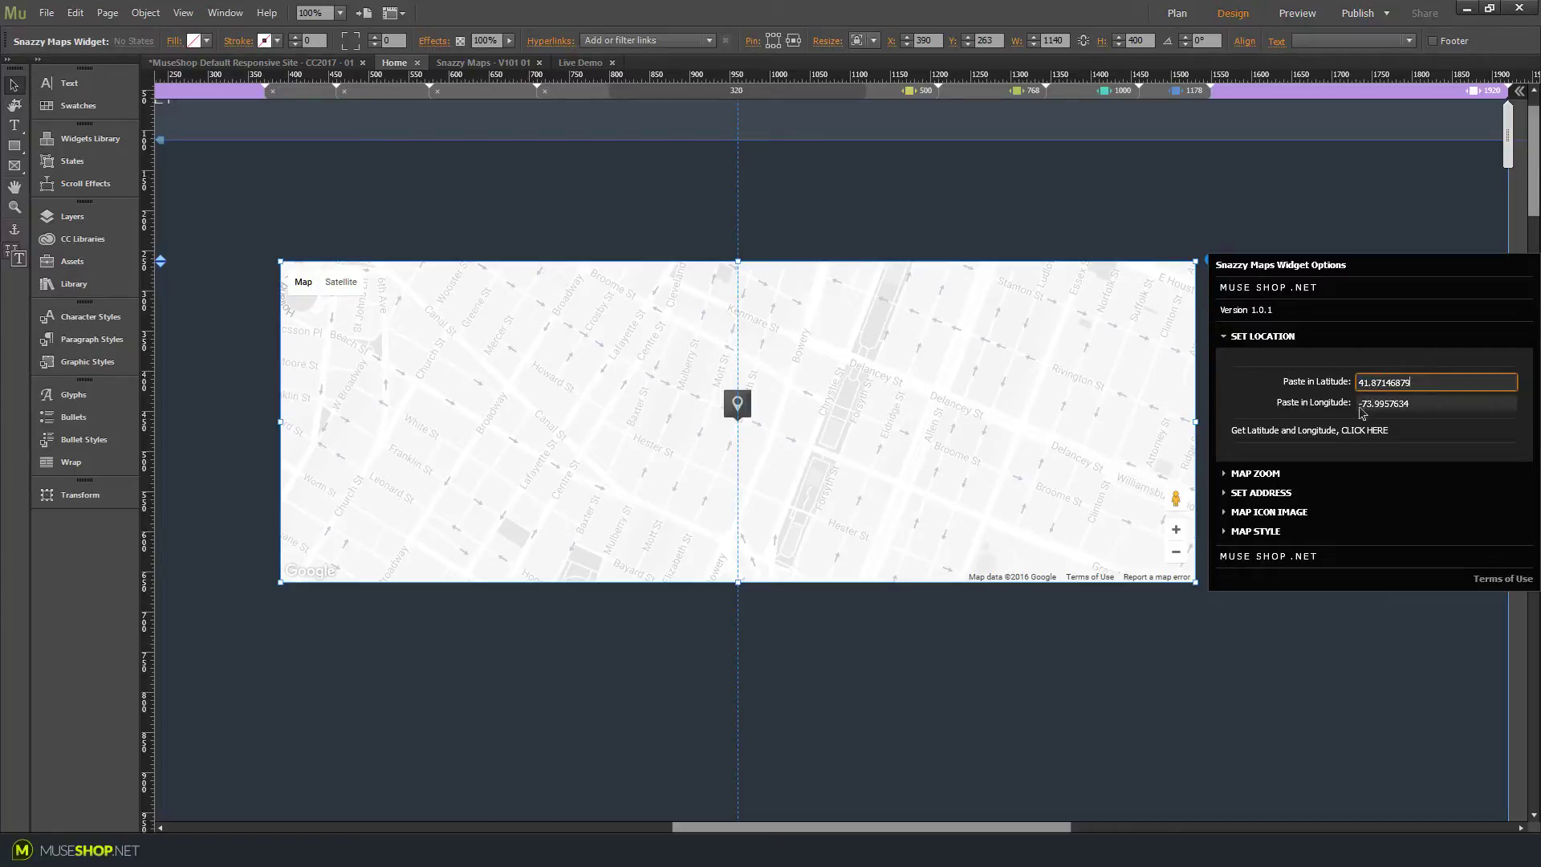
{"action": "left_click", "coordinate": [1425, 405]}
Step: Copy longitude 12.45545828 from mapcoordinates.net into the widget's longitude field
{"action": "key", "text": "ctrl+a"}
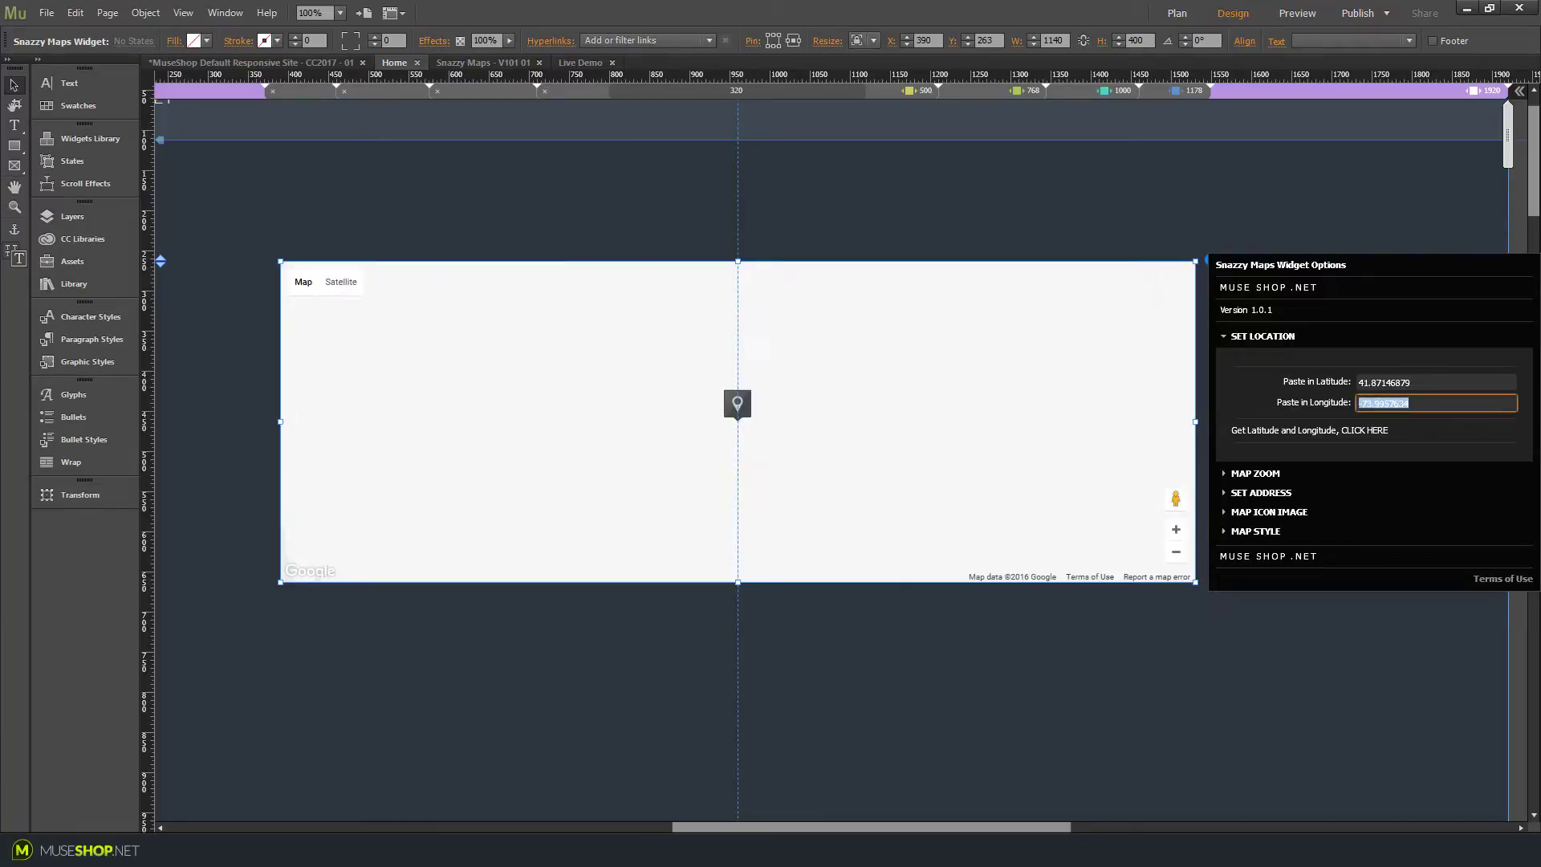
{"action": "key", "text": "alt+Tab"}
{"action": "left_click", "coordinate": [737, 323]}
{"action": "key", "text": "ctrl+c"}
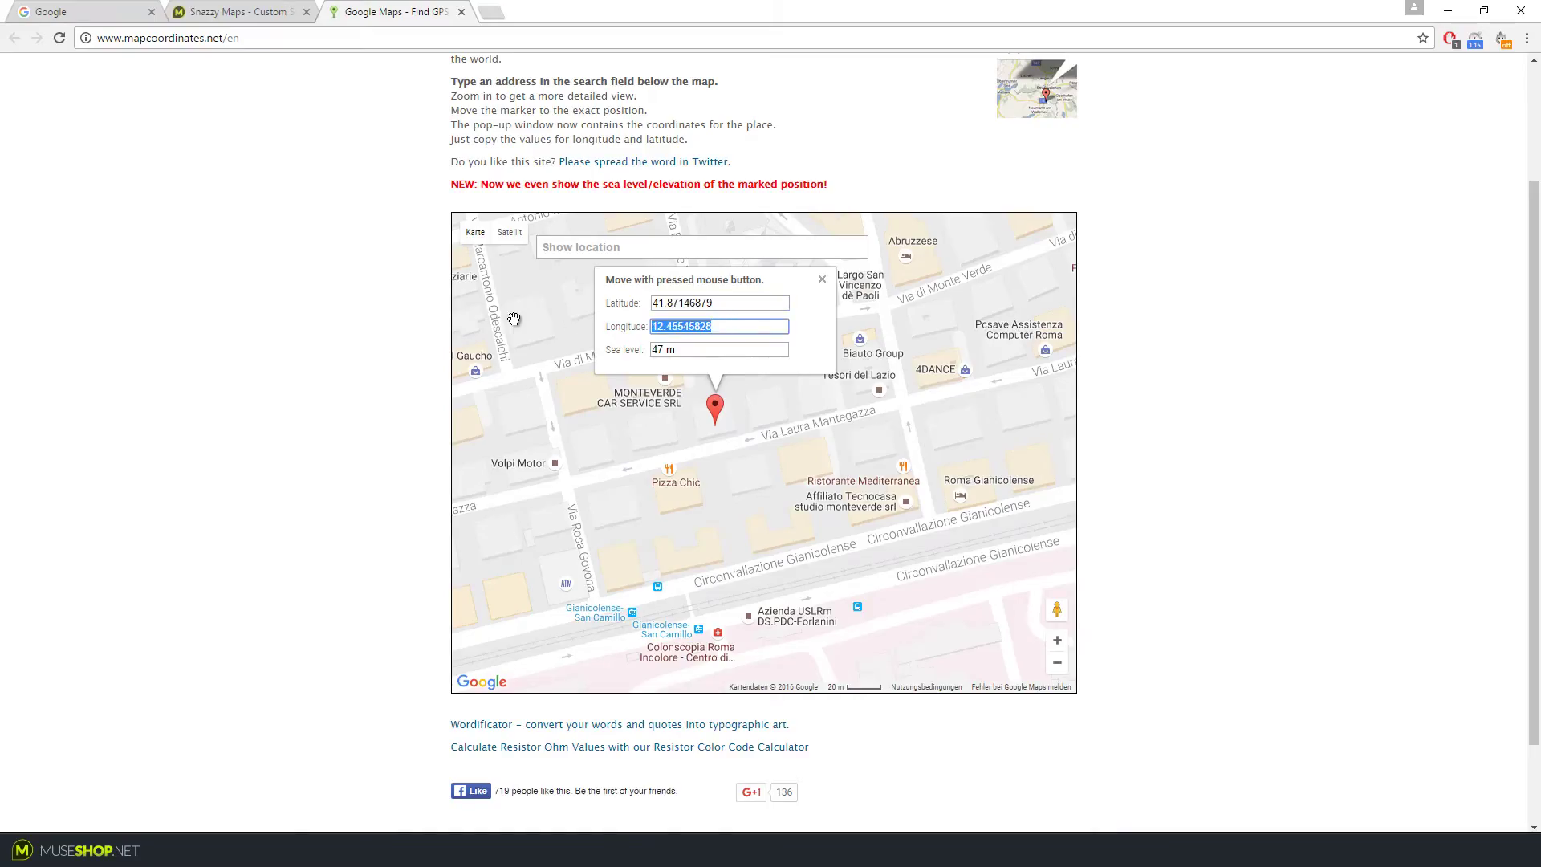
{"action": "key", "text": "alt+Tab"}
{"action": "key", "text": "ctrl+v"}
{"action": "left_click", "coordinate": [1300, 434]}
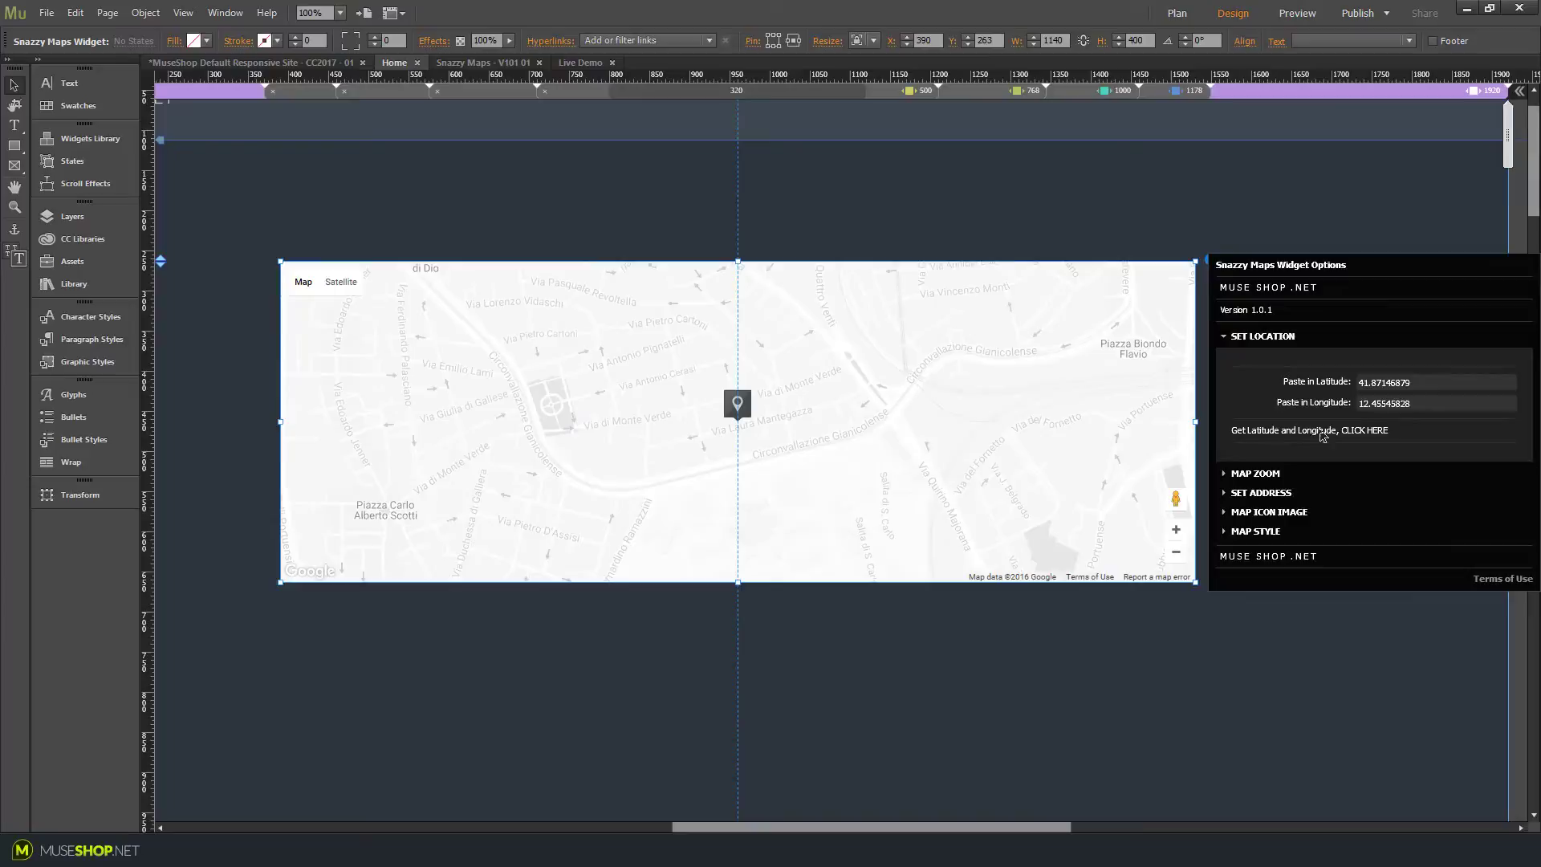
Step: Change the Snazzy Maps widget's map zoom level from 16 to 18
{"action": "left_click", "coordinate": [1262, 480]}
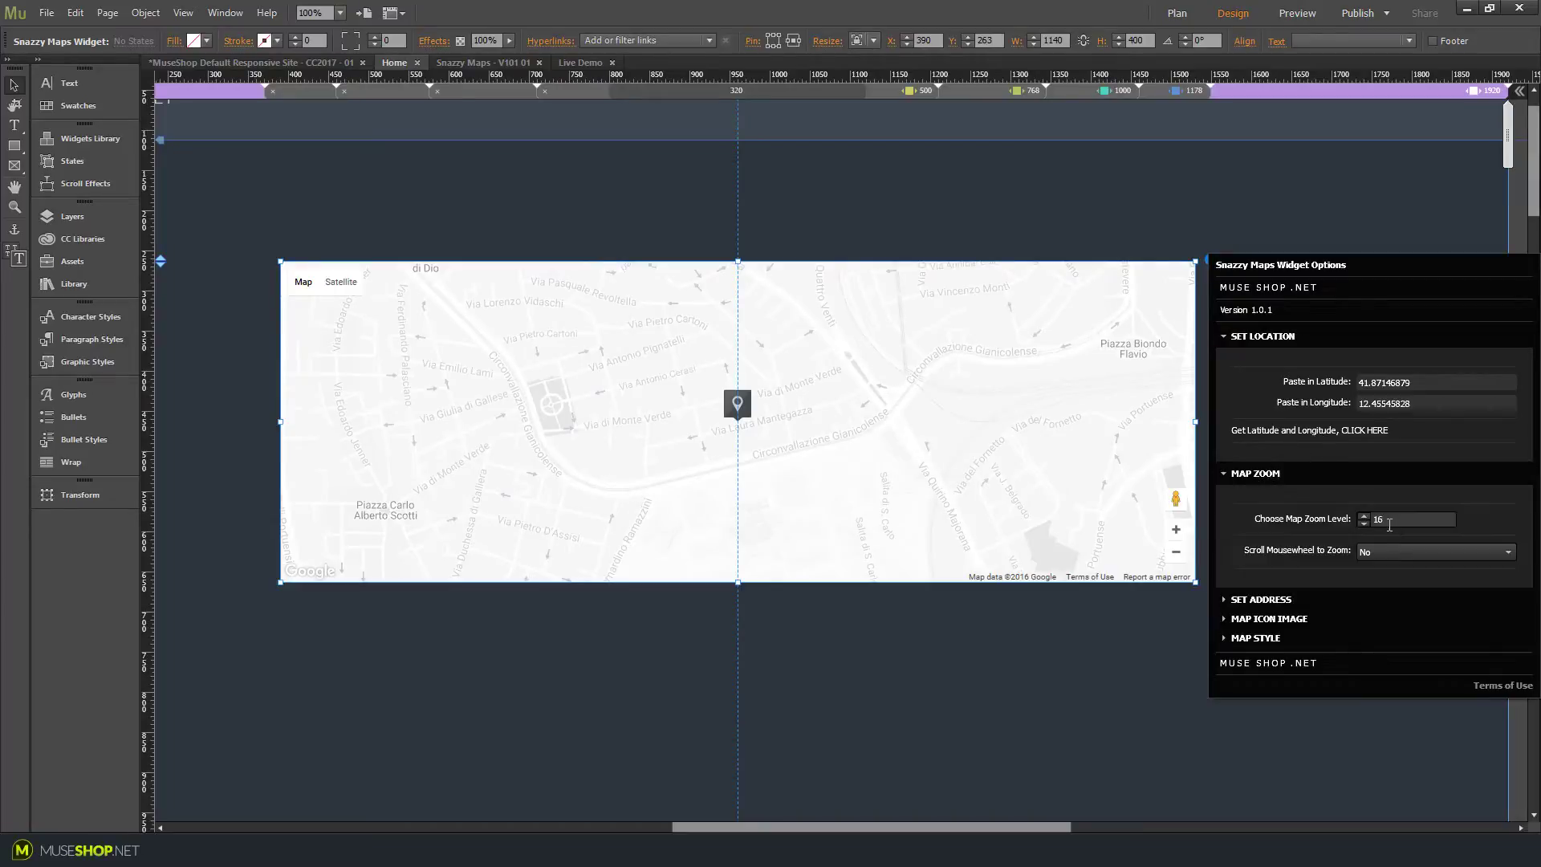
{"action": "left_click_drag", "start_coordinate": [1382, 520], "coordinate": [1346, 525]}
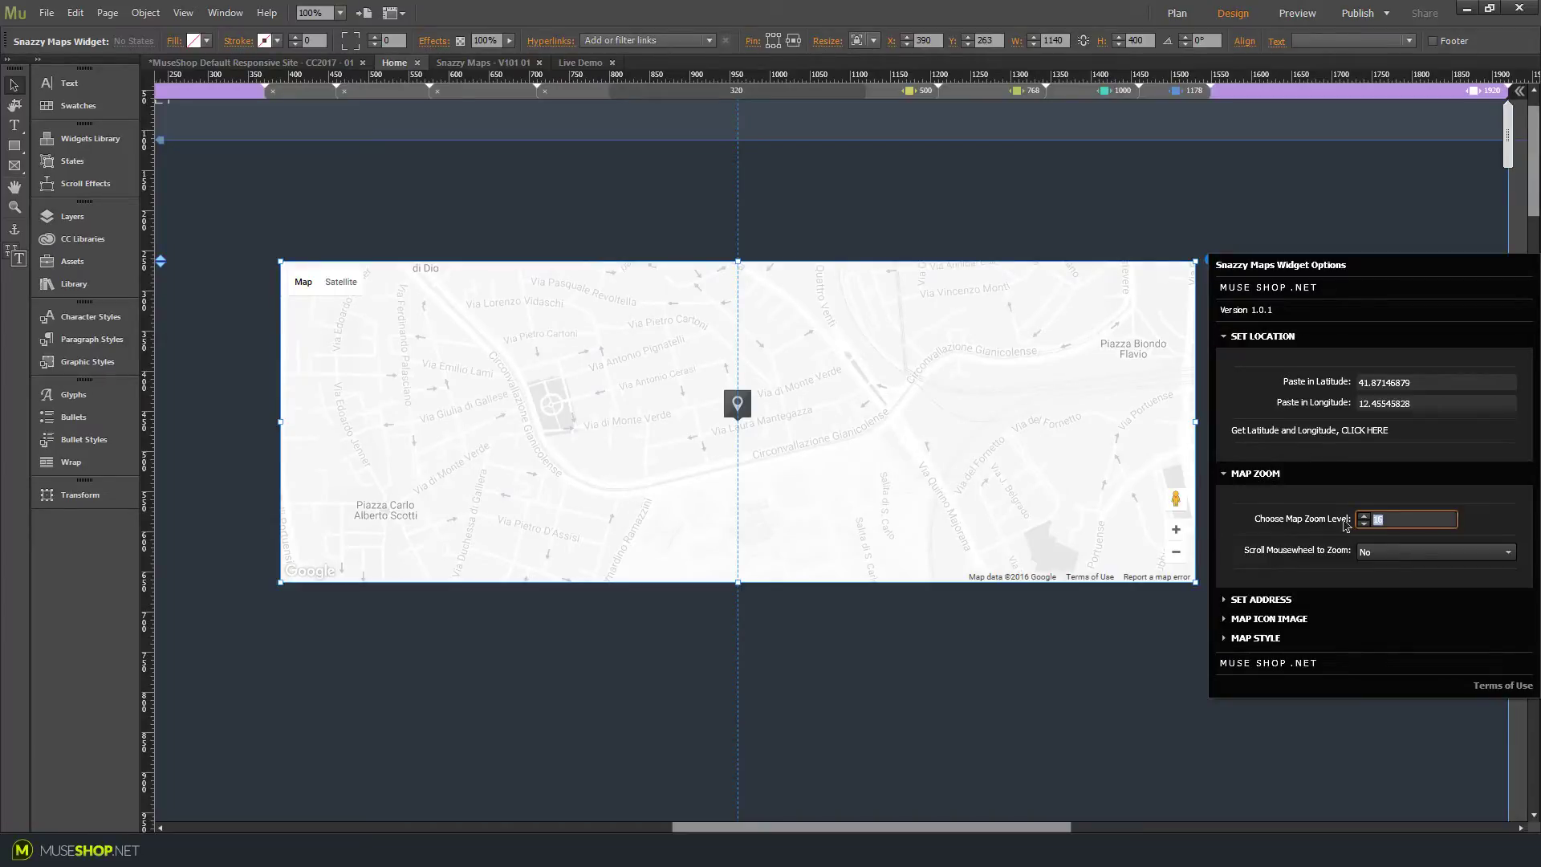
{"action": "type", "text": "18"}
{"action": "left_click", "coordinate": [1520, 548]}
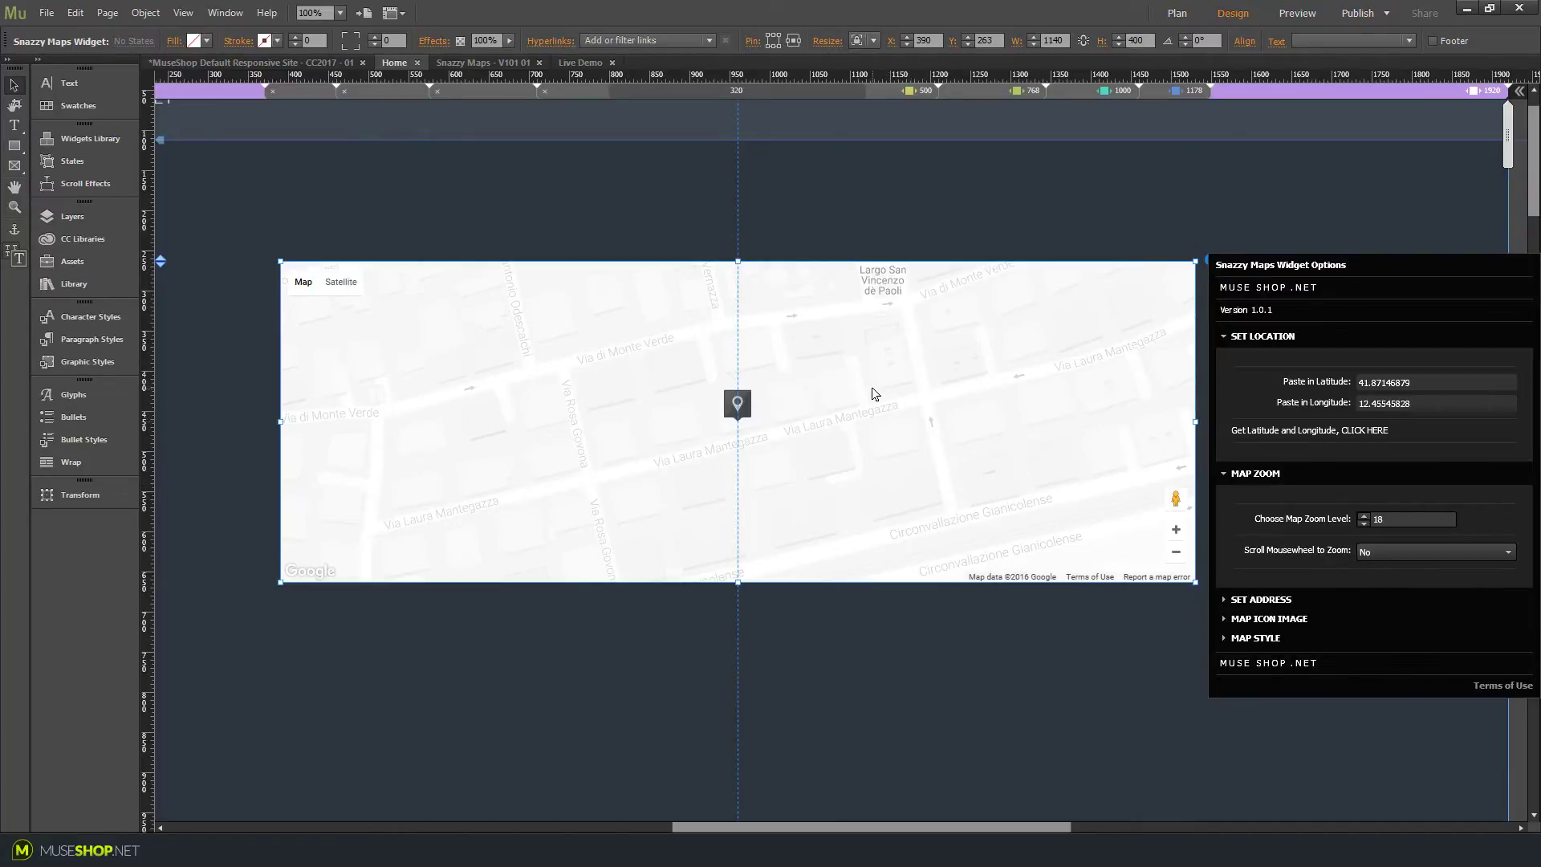
Step: Replace the map's address with 'Your Address'
{"action": "left_click", "coordinate": [1225, 475]}
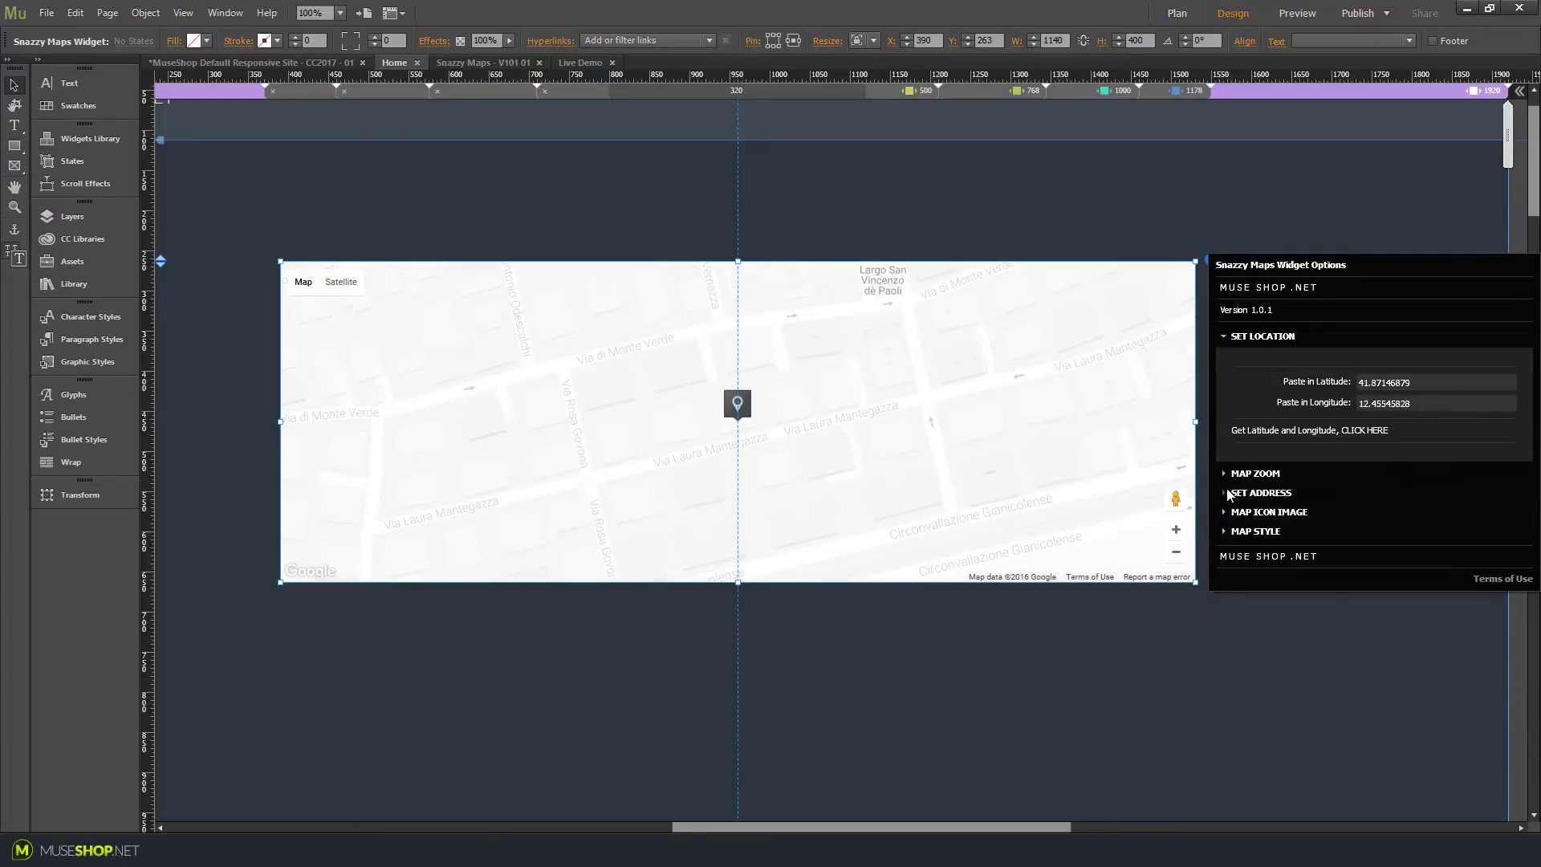
{"action": "left_click", "coordinate": [1229, 493]}
{"action": "triple_click", "coordinate": [1441, 542]}
{"action": "type", "text": "Your Address"}
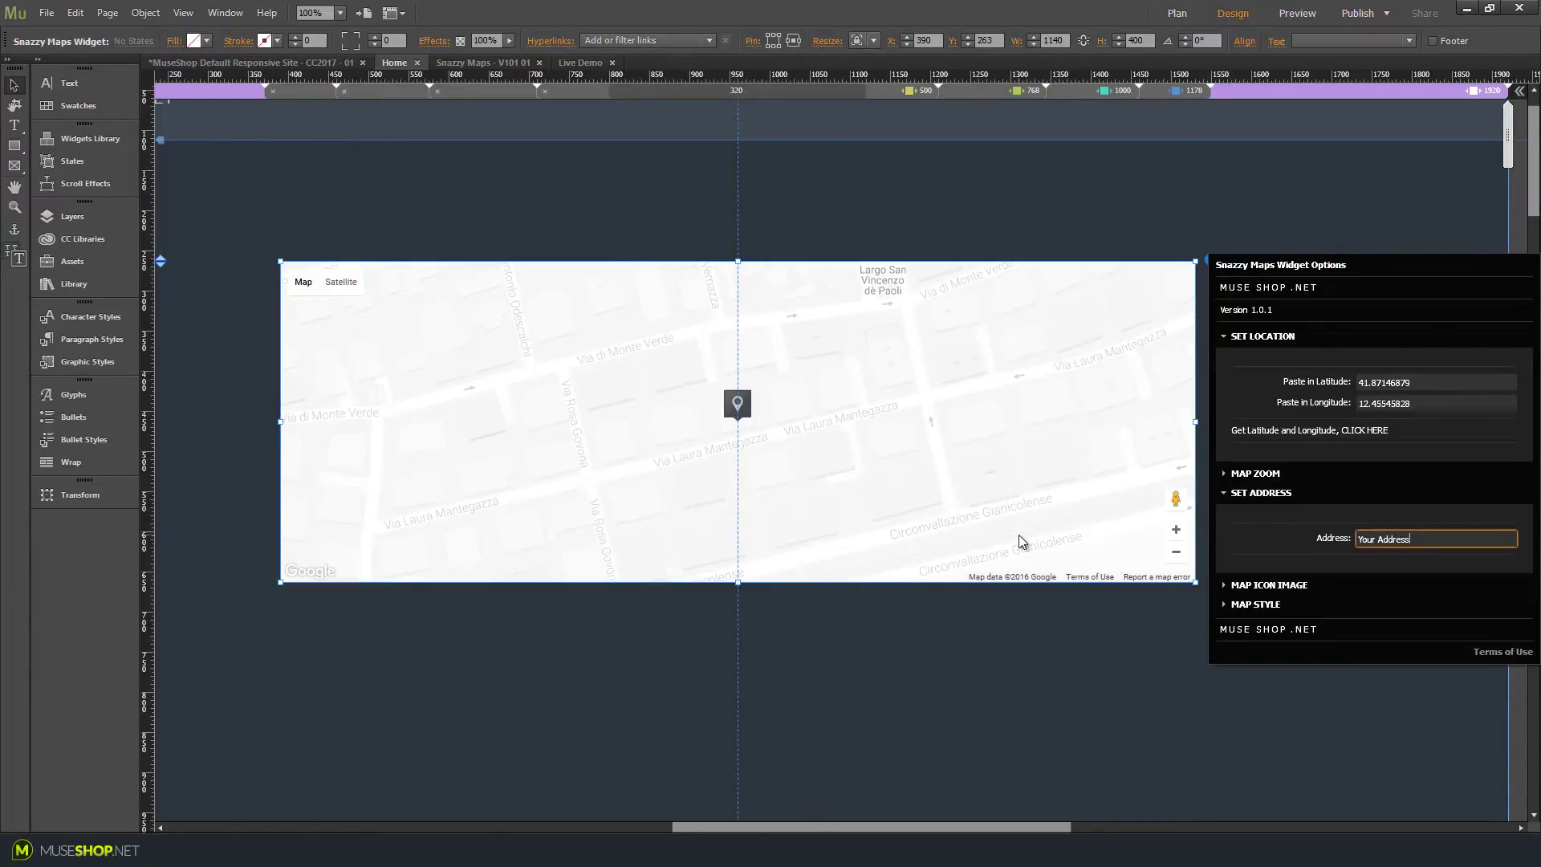
{"action": "left_click", "coordinate": [1020, 536]}
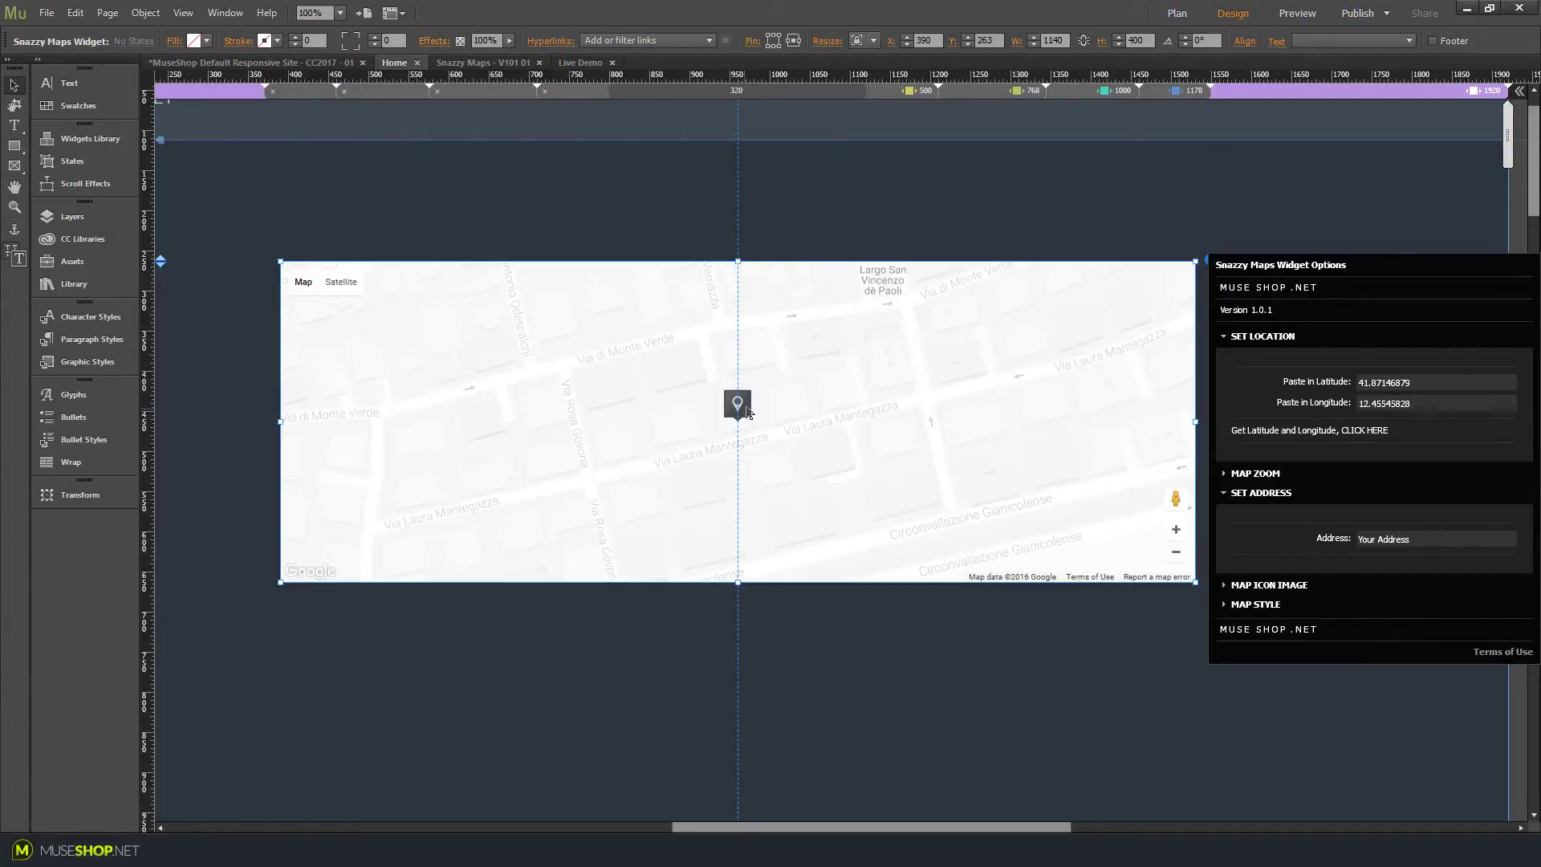
Step: Show the Map Icon Image settings and select the start of the photobucket.com icon URL
{"action": "left_click", "coordinate": [1252, 493]}
{"action": "left_click", "coordinate": [1256, 512]}
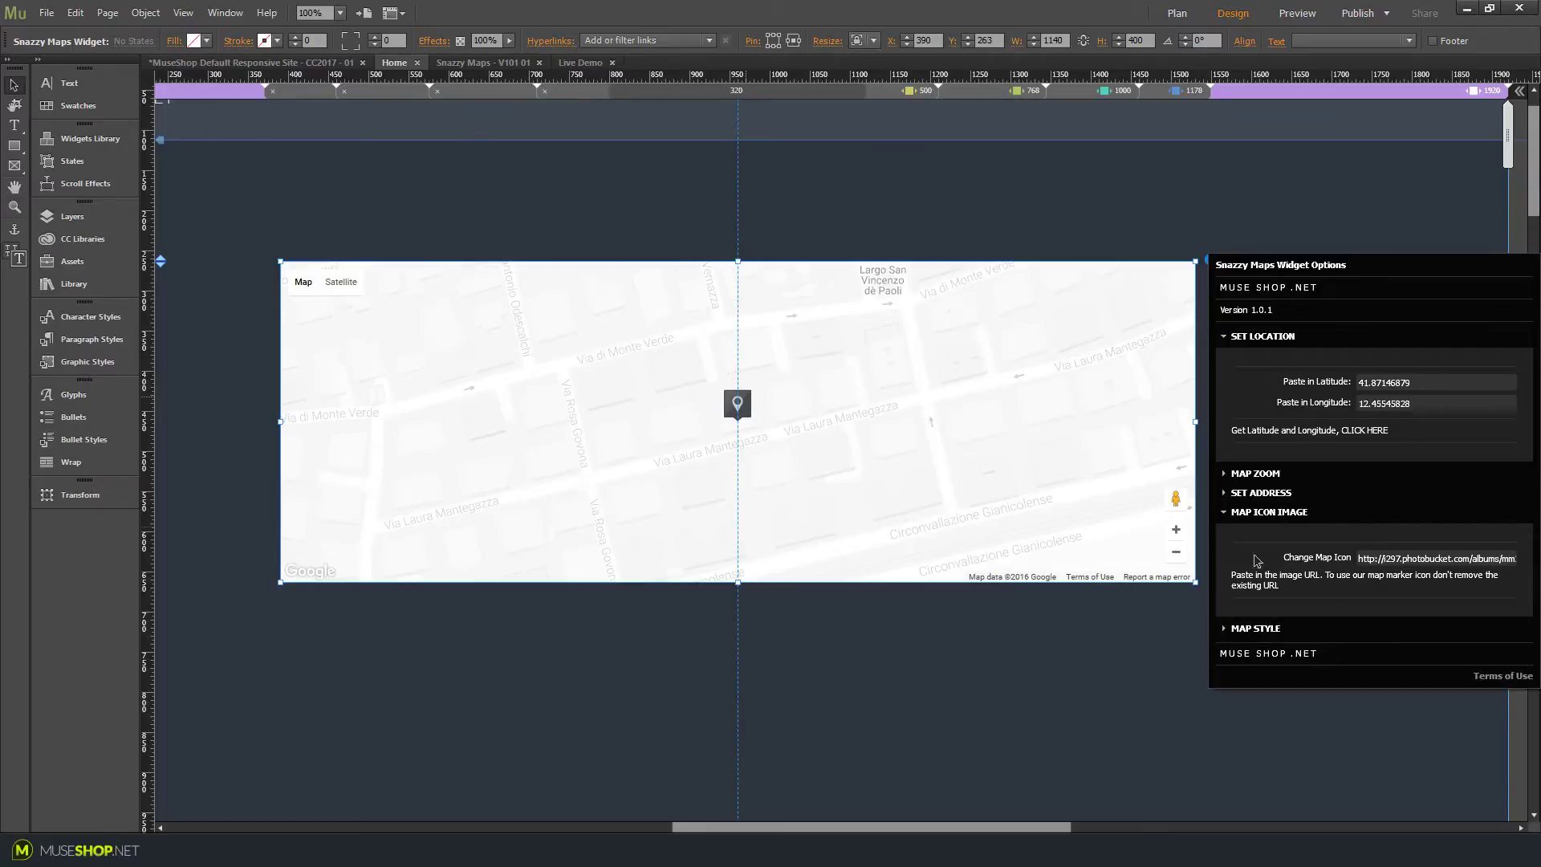
{"action": "left_click_drag", "start_coordinate": [1409, 559], "coordinate": [1332, 555]}
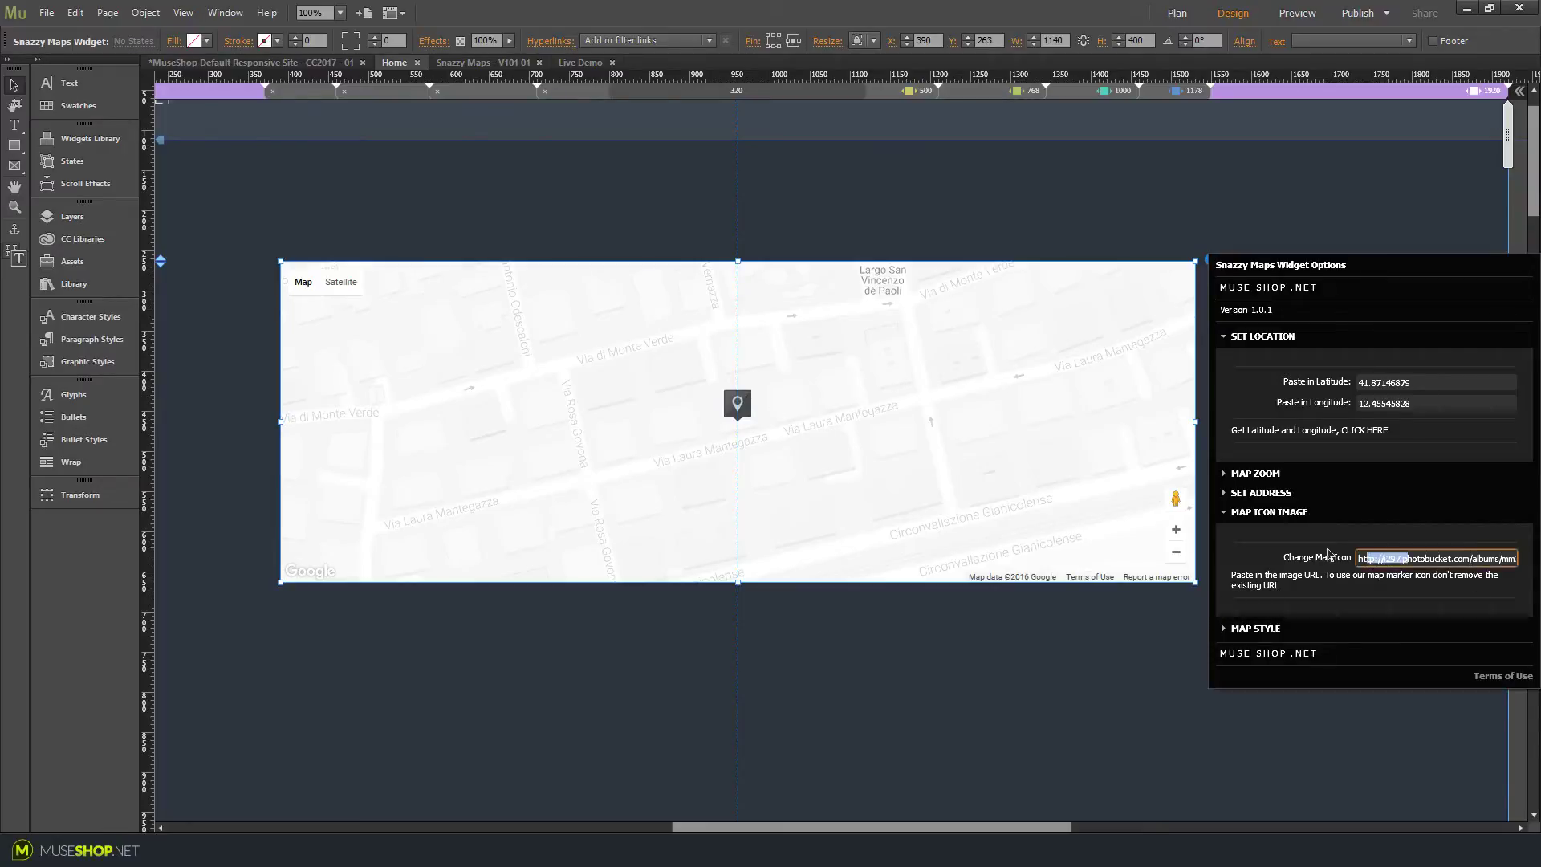
Step: Apply the Navy Blue preset map style to the widget
{"action": "left_click", "coordinate": [1226, 514]}
{"action": "left_click", "coordinate": [1227, 533]}
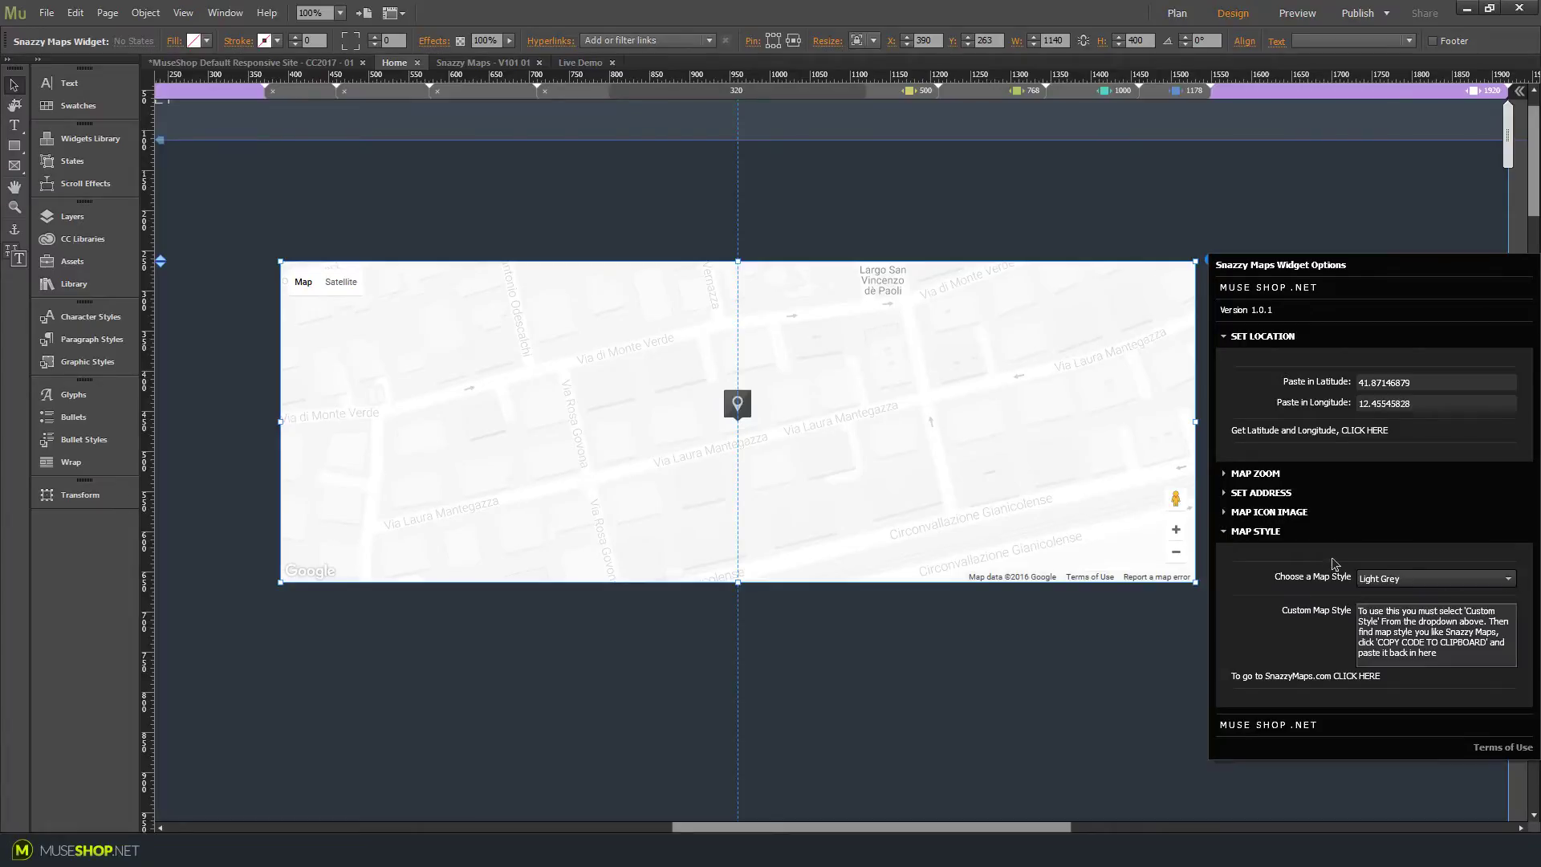
{"action": "left_click", "coordinate": [1427, 579]}
{"action": "left_click", "coordinate": [1429, 583]}
{"action": "left_click", "coordinate": [1429, 582]}
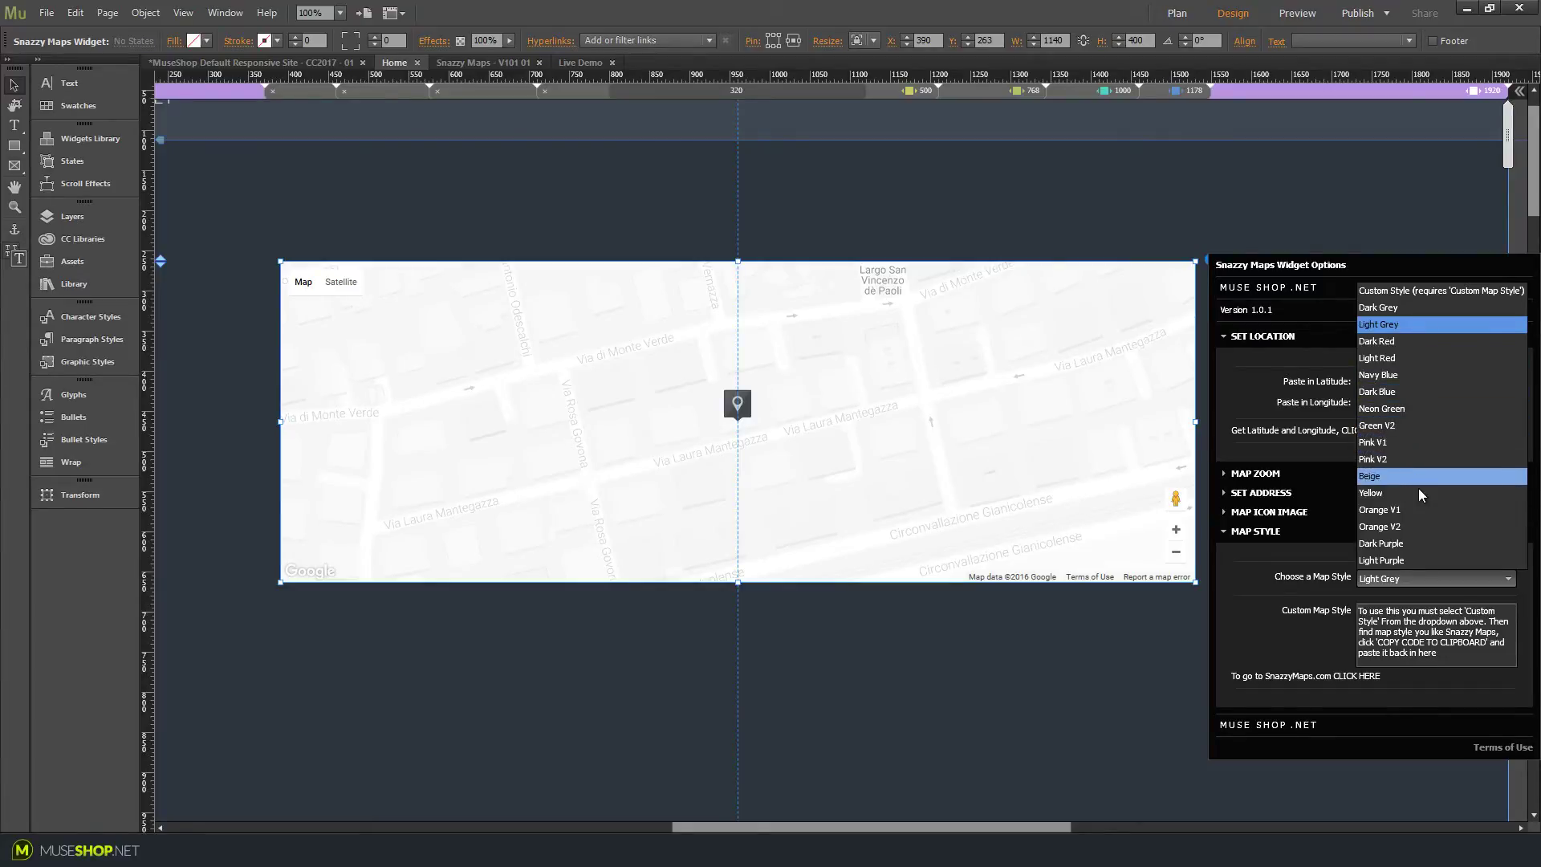
{"action": "left_click", "coordinate": [1432, 377]}
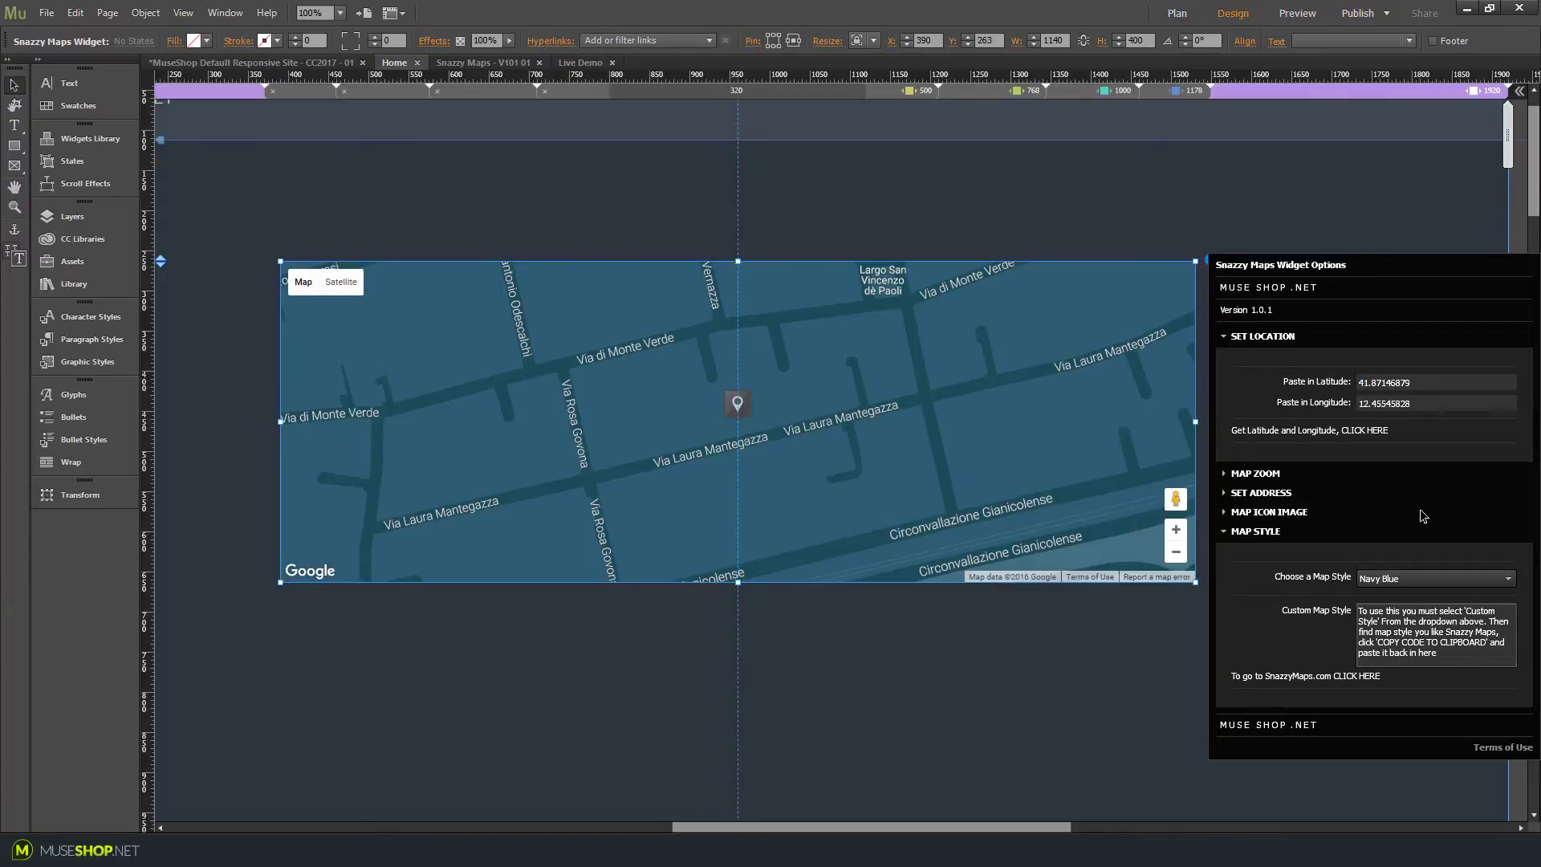
Step: Lower the map zoom level to 14
{"action": "left_click", "coordinate": [1400, 473]}
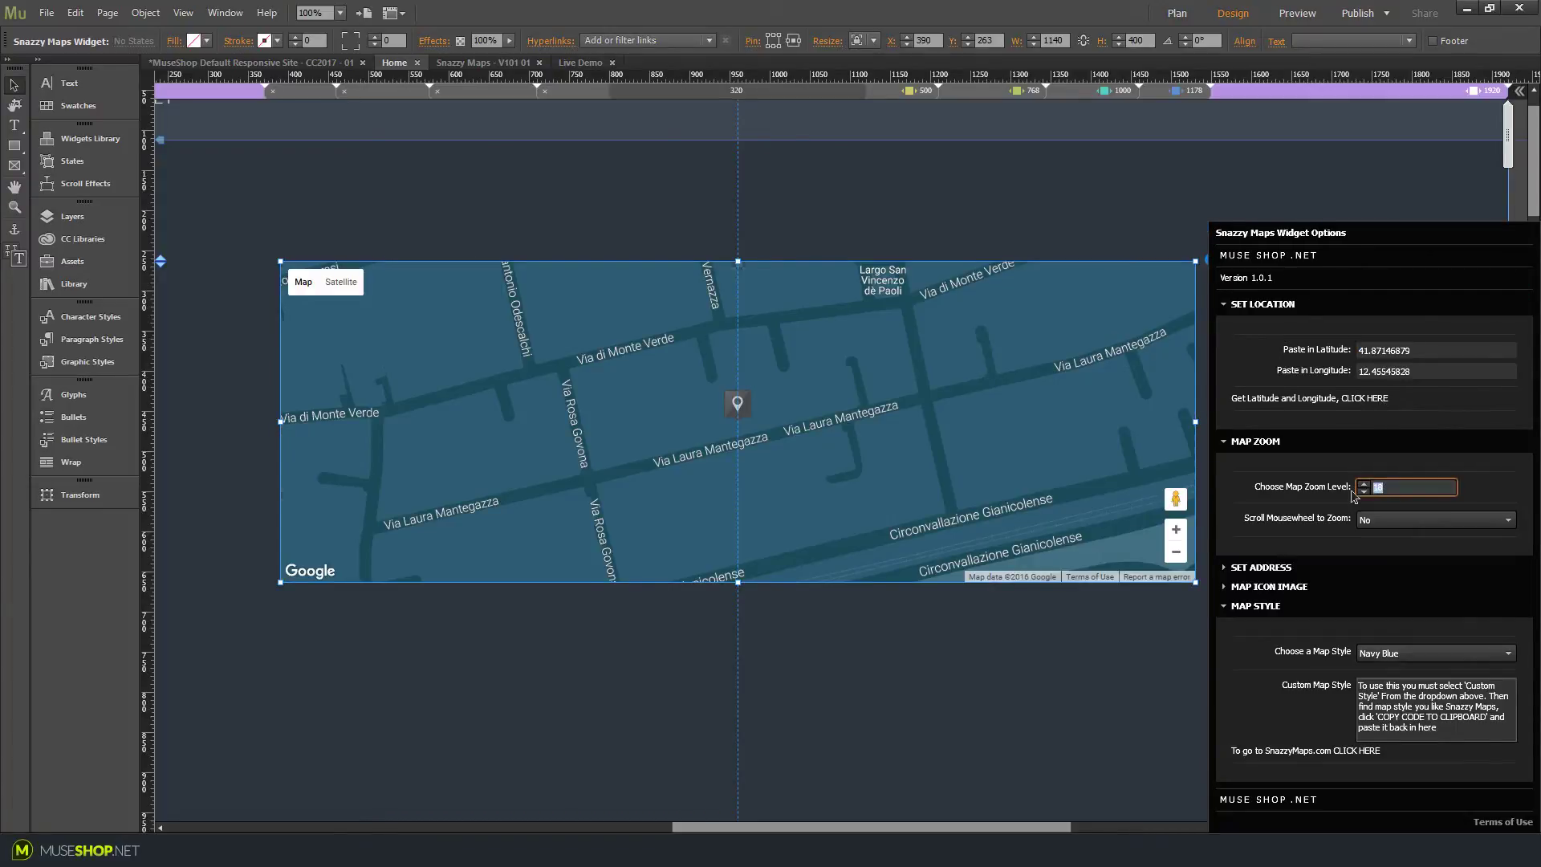
{"action": "type", "text": "14"}
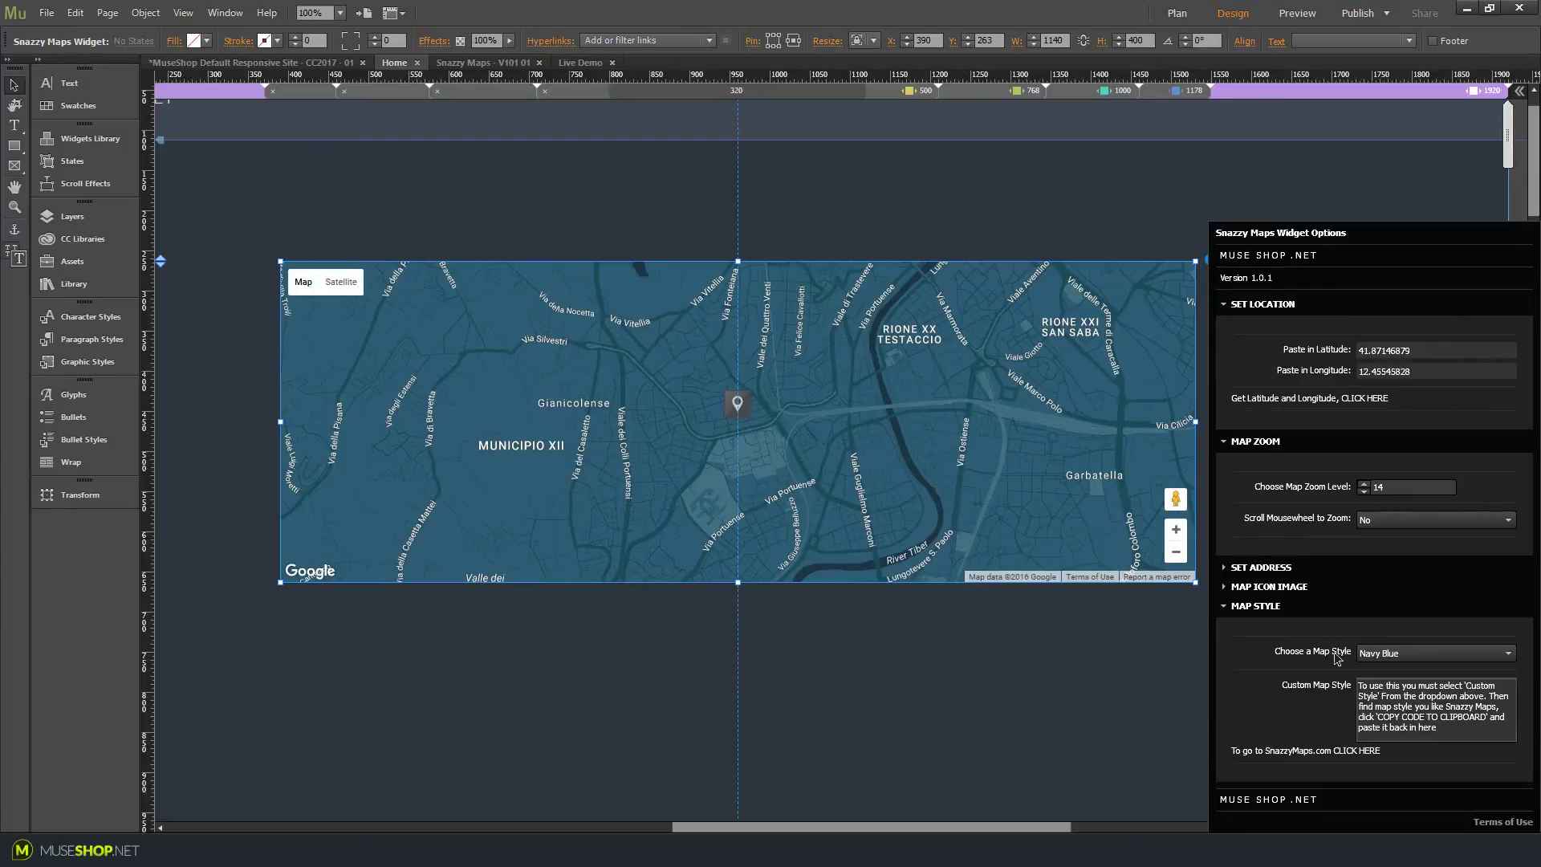
{"action": "left_click", "coordinate": [1365, 752]}
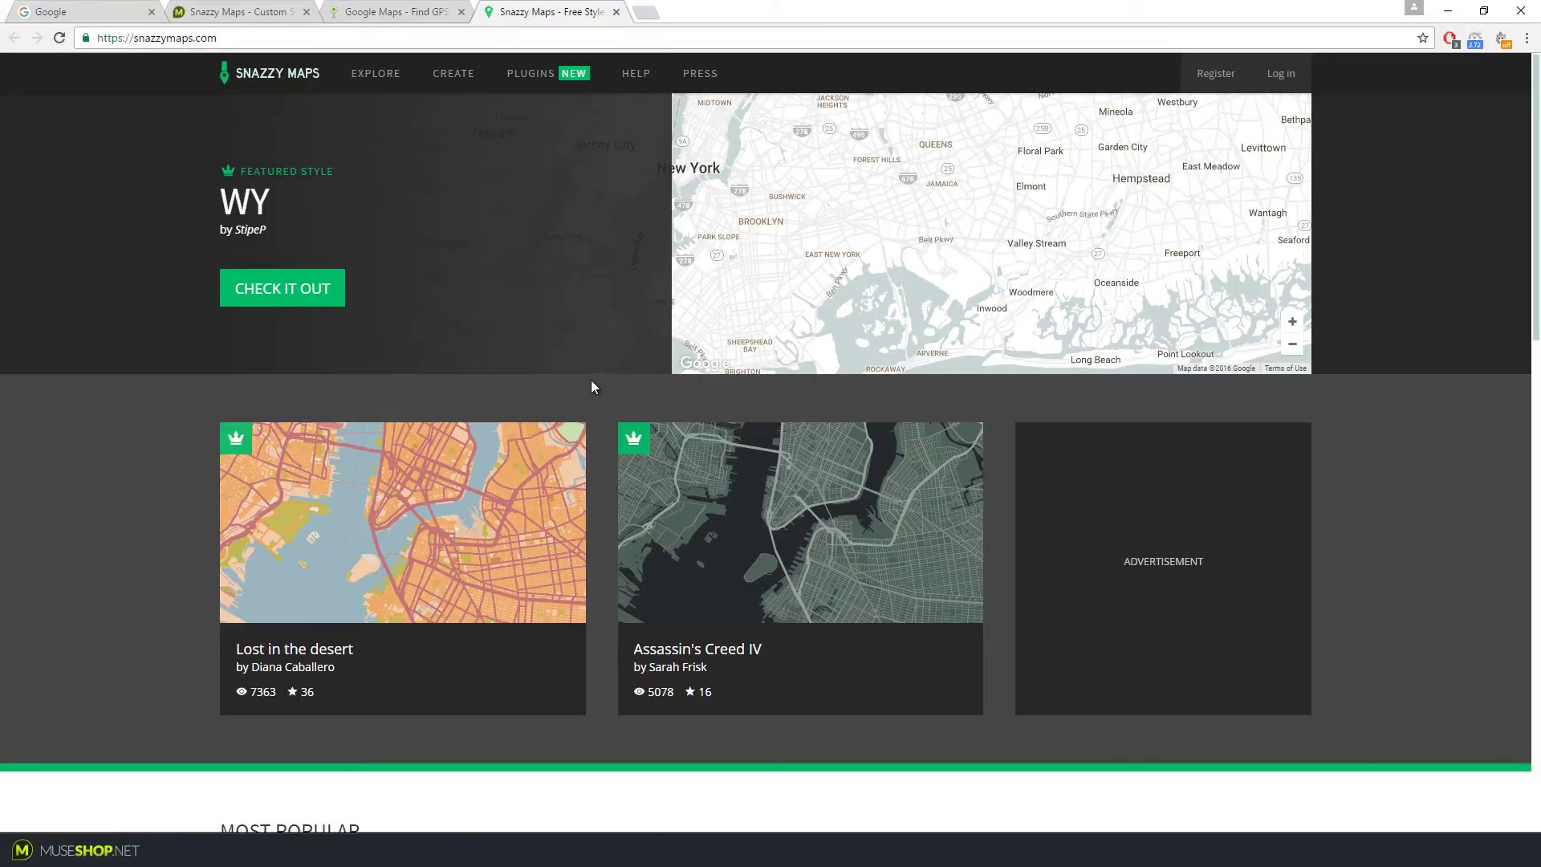
Step: Filter Snazzy Maps styles by Complex, open Vitamin C, and copy its style code
{"action": "scroll", "coordinate": [592, 387], "scroll_direction": "down", "scroll_amount": 9}
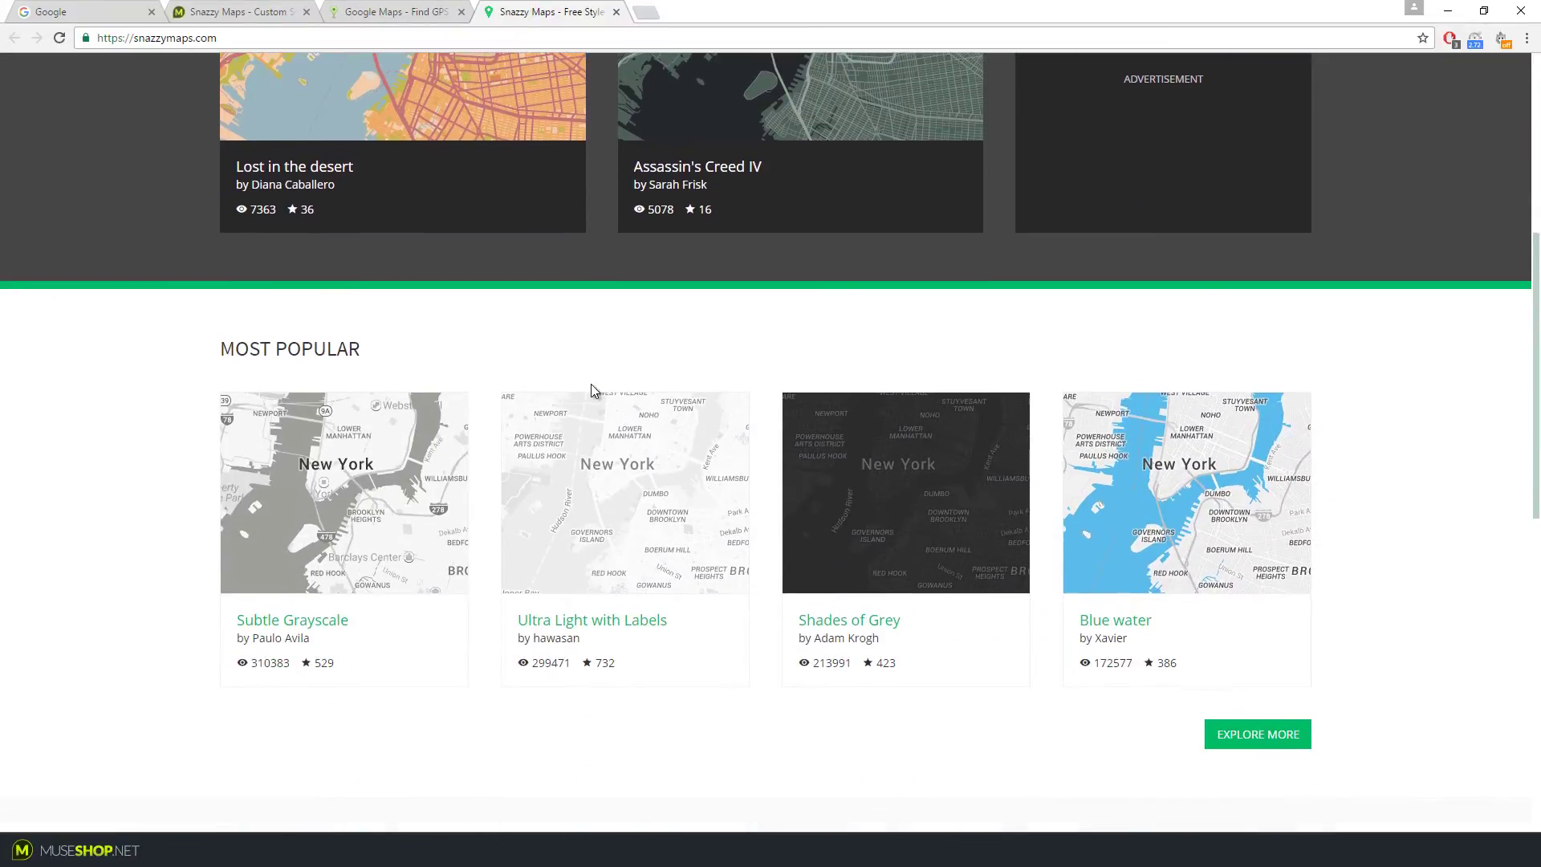
{"action": "scroll", "coordinate": [592, 389], "scroll_direction": "down", "scroll_amount": 5}
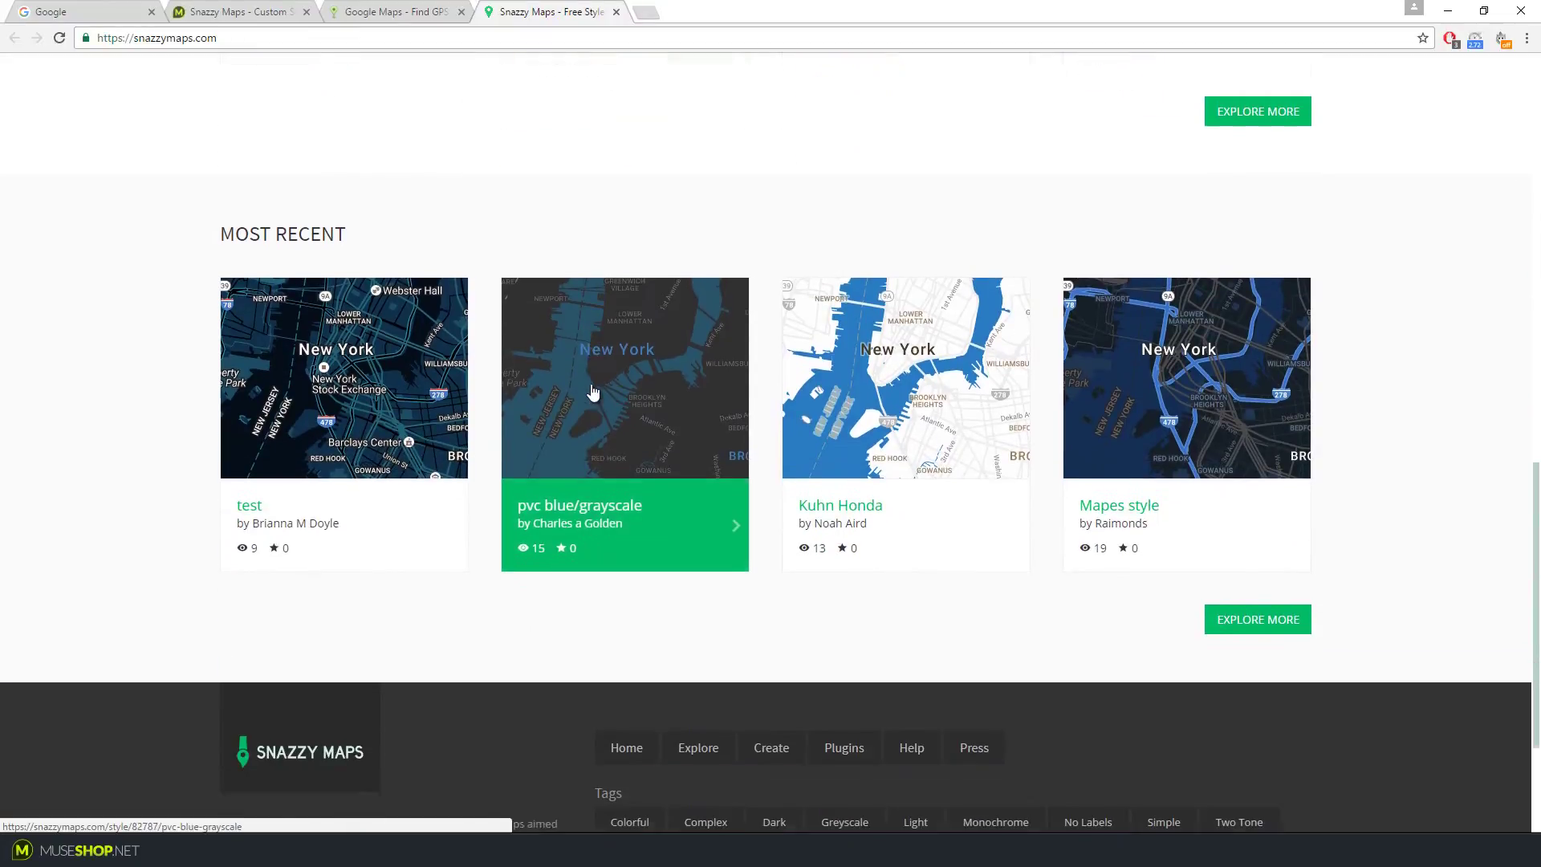
{"action": "scroll", "coordinate": [593, 400], "scroll_direction": "down", "scroll_amount": 3}
{"action": "left_click", "coordinate": [704, 595]}
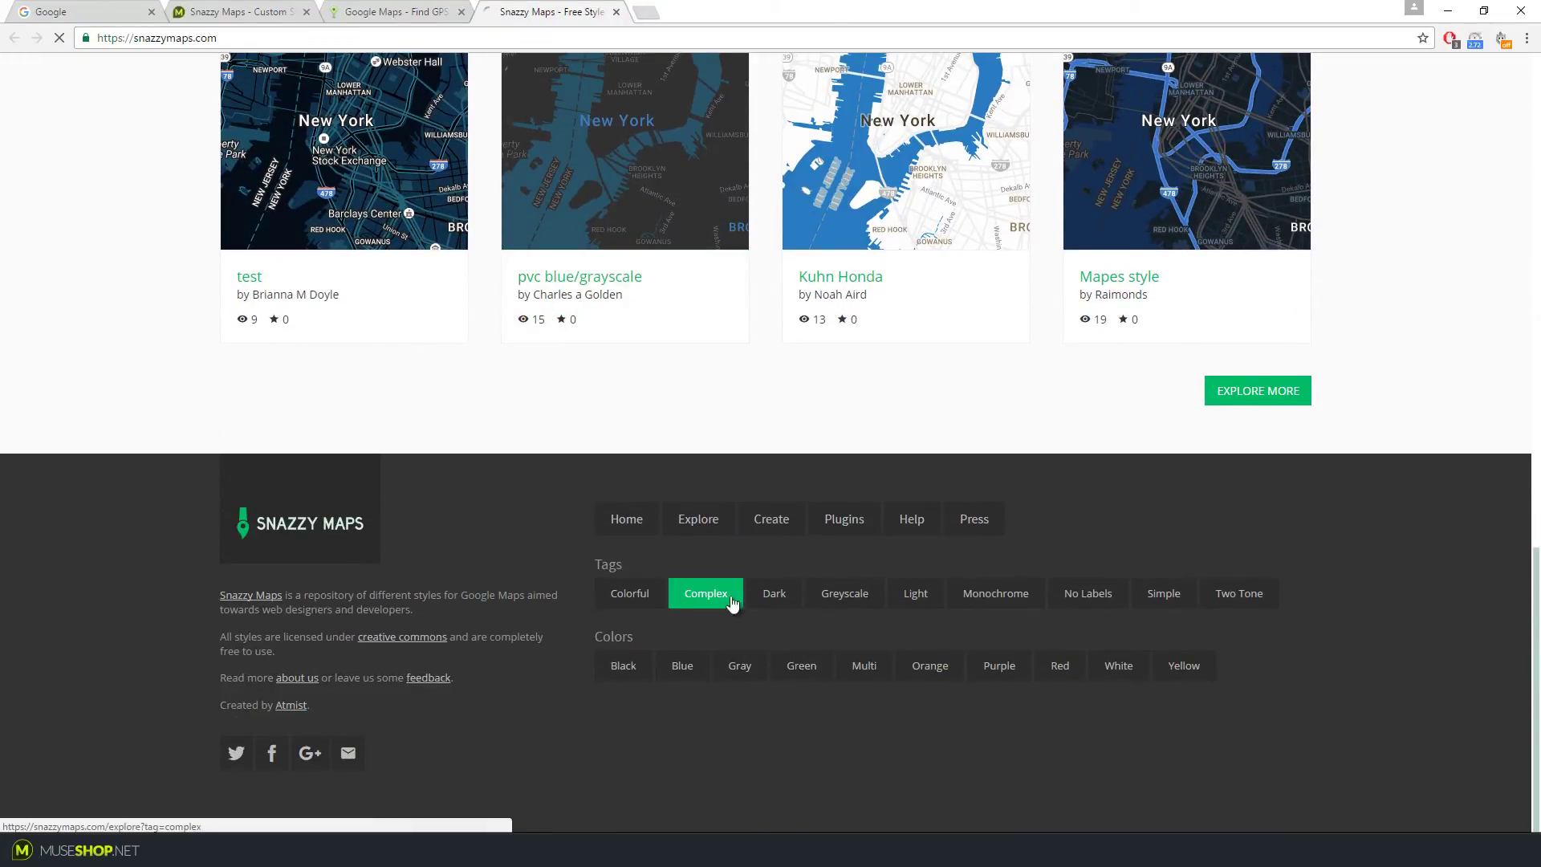
{"action": "scroll", "coordinate": [482, 402], "scroll_direction": "down", "scroll_amount": 10}
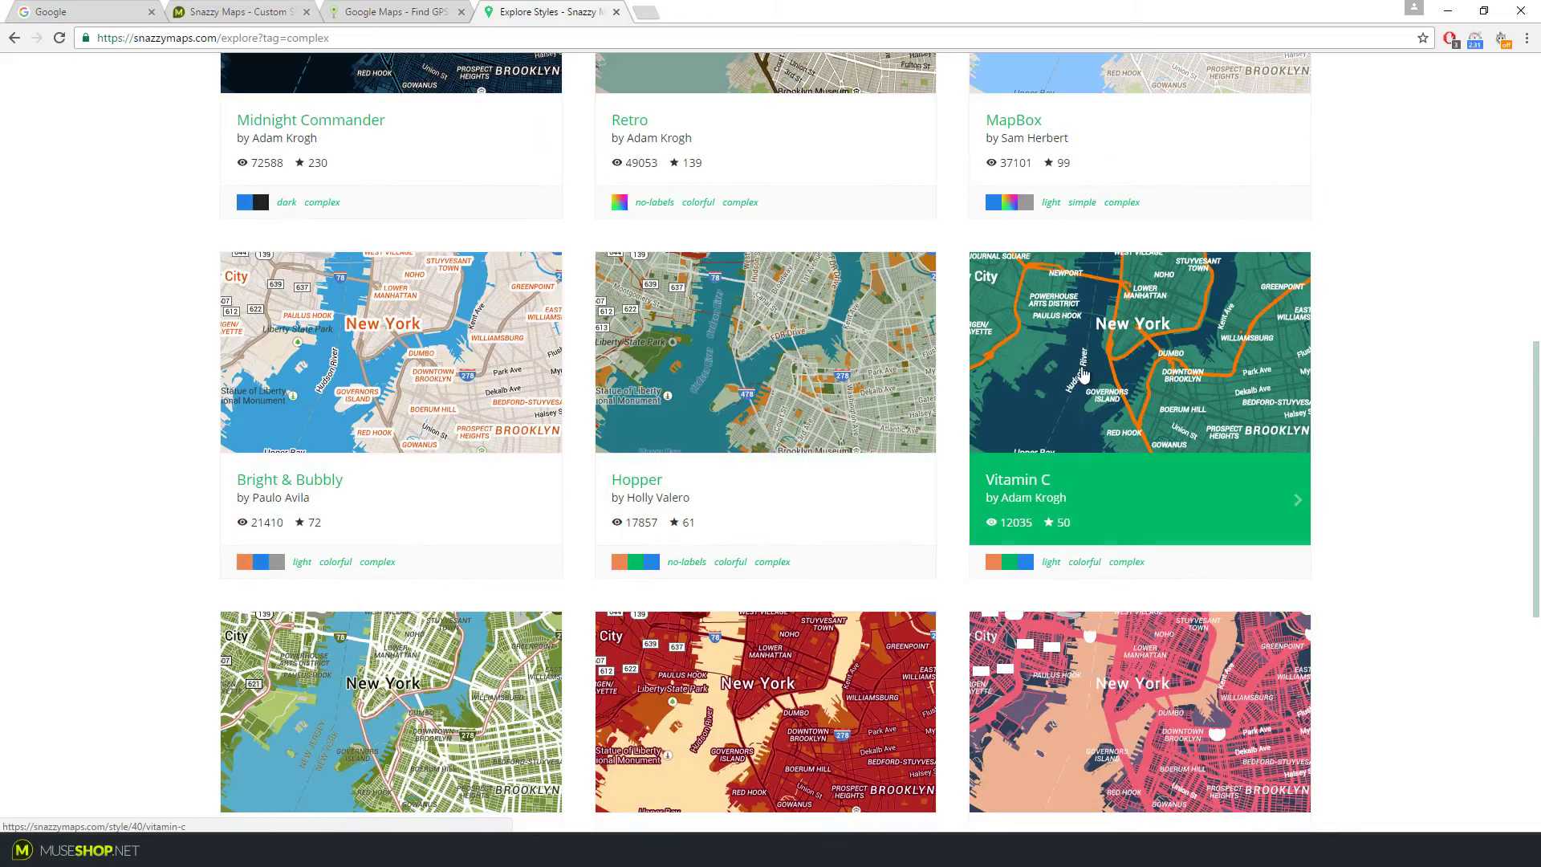
{"action": "left_click", "coordinate": [1159, 321]}
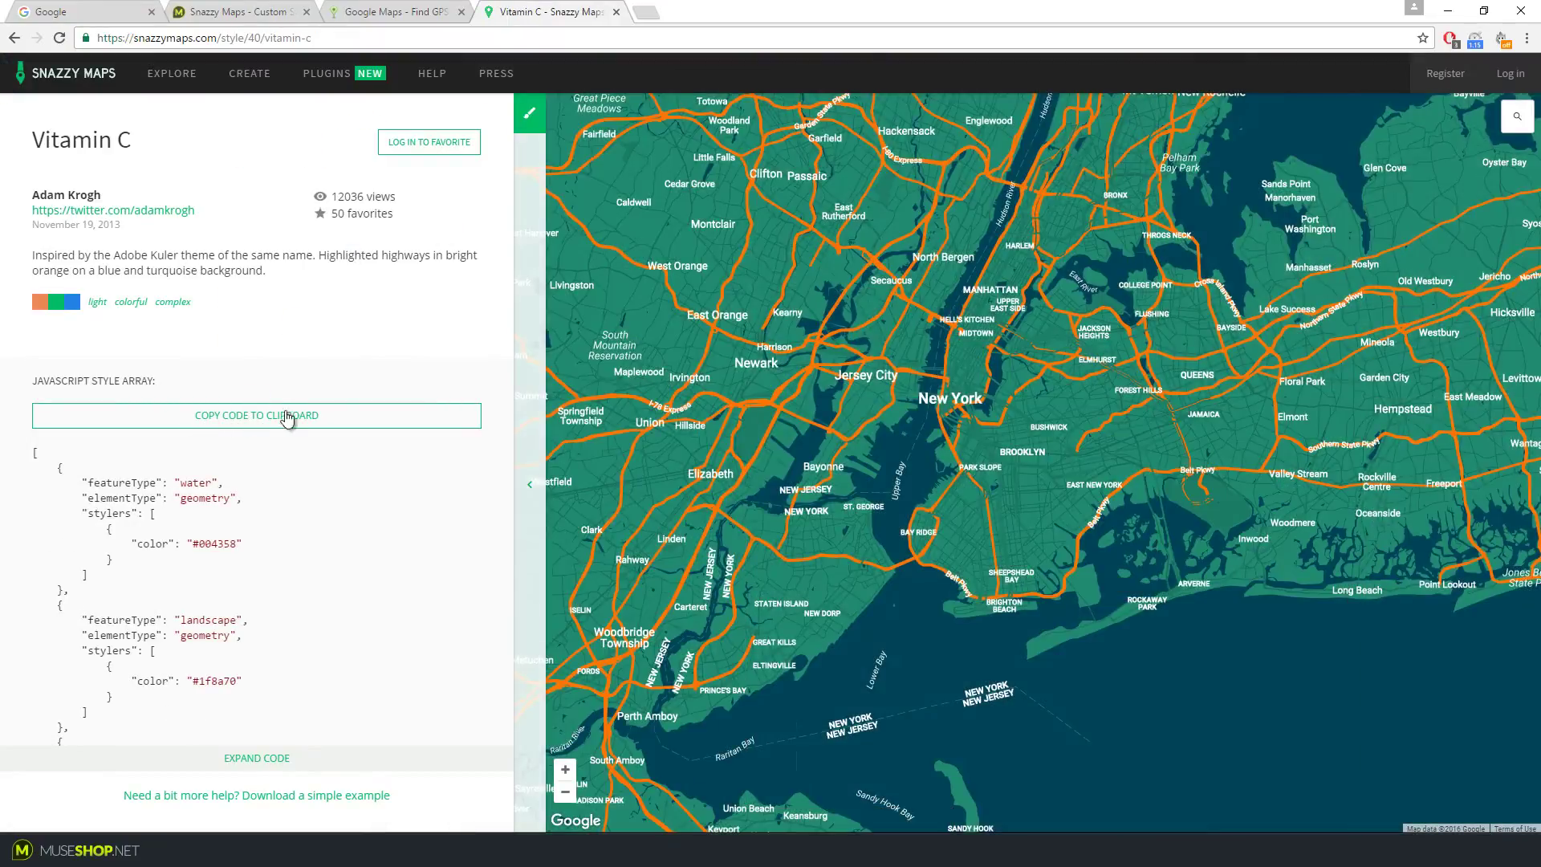
{"action": "left_click", "coordinate": [265, 421]}
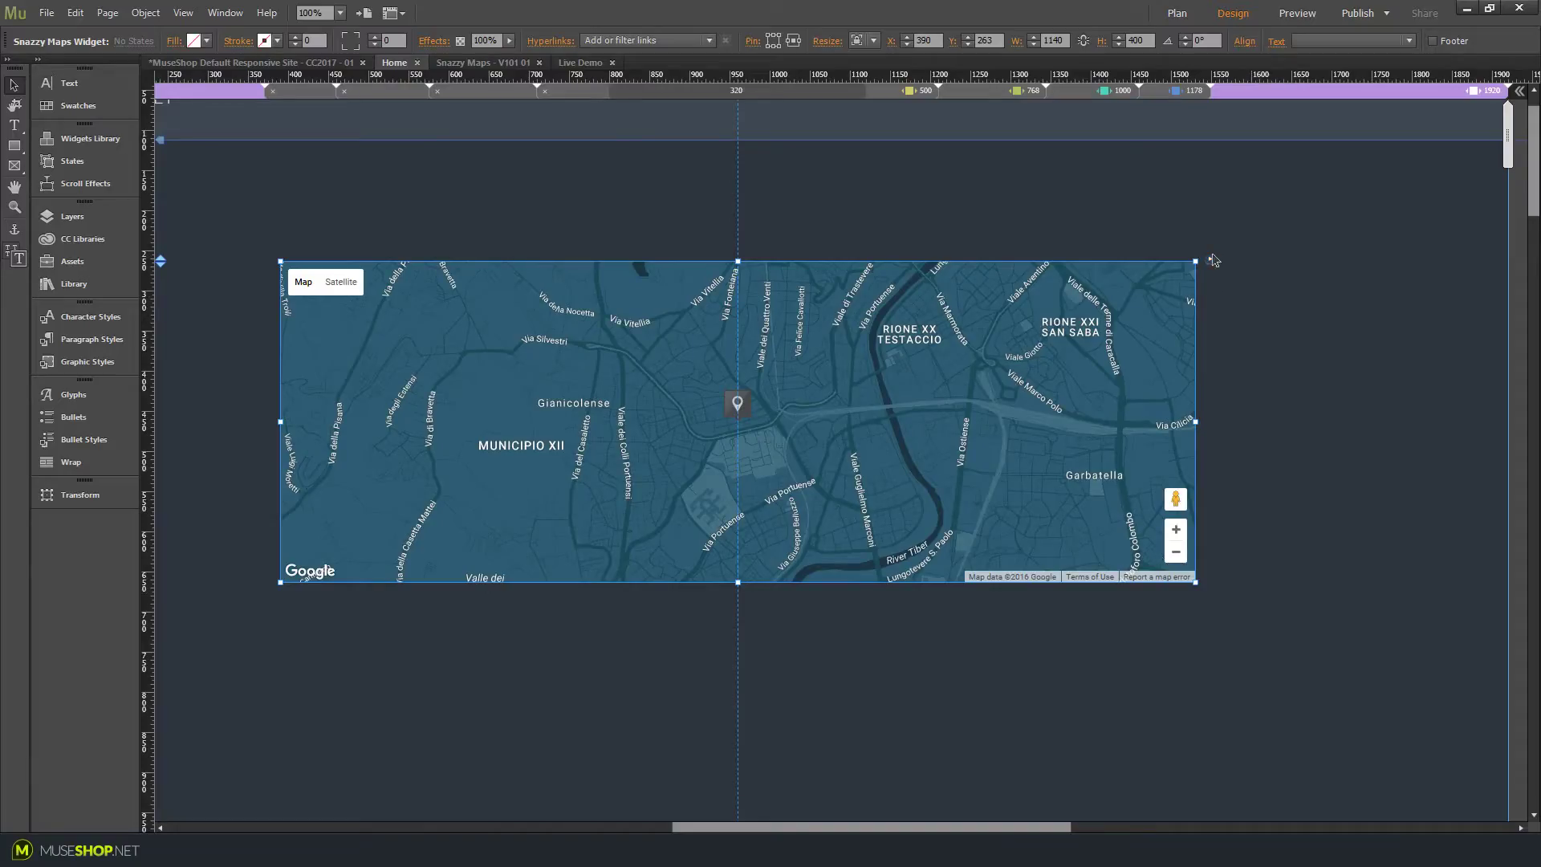
Step: Paste the Vitamin C code as the Custom Map Style and switch the map to Custom Style
{"action": "left_click", "coordinate": [1211, 260]}
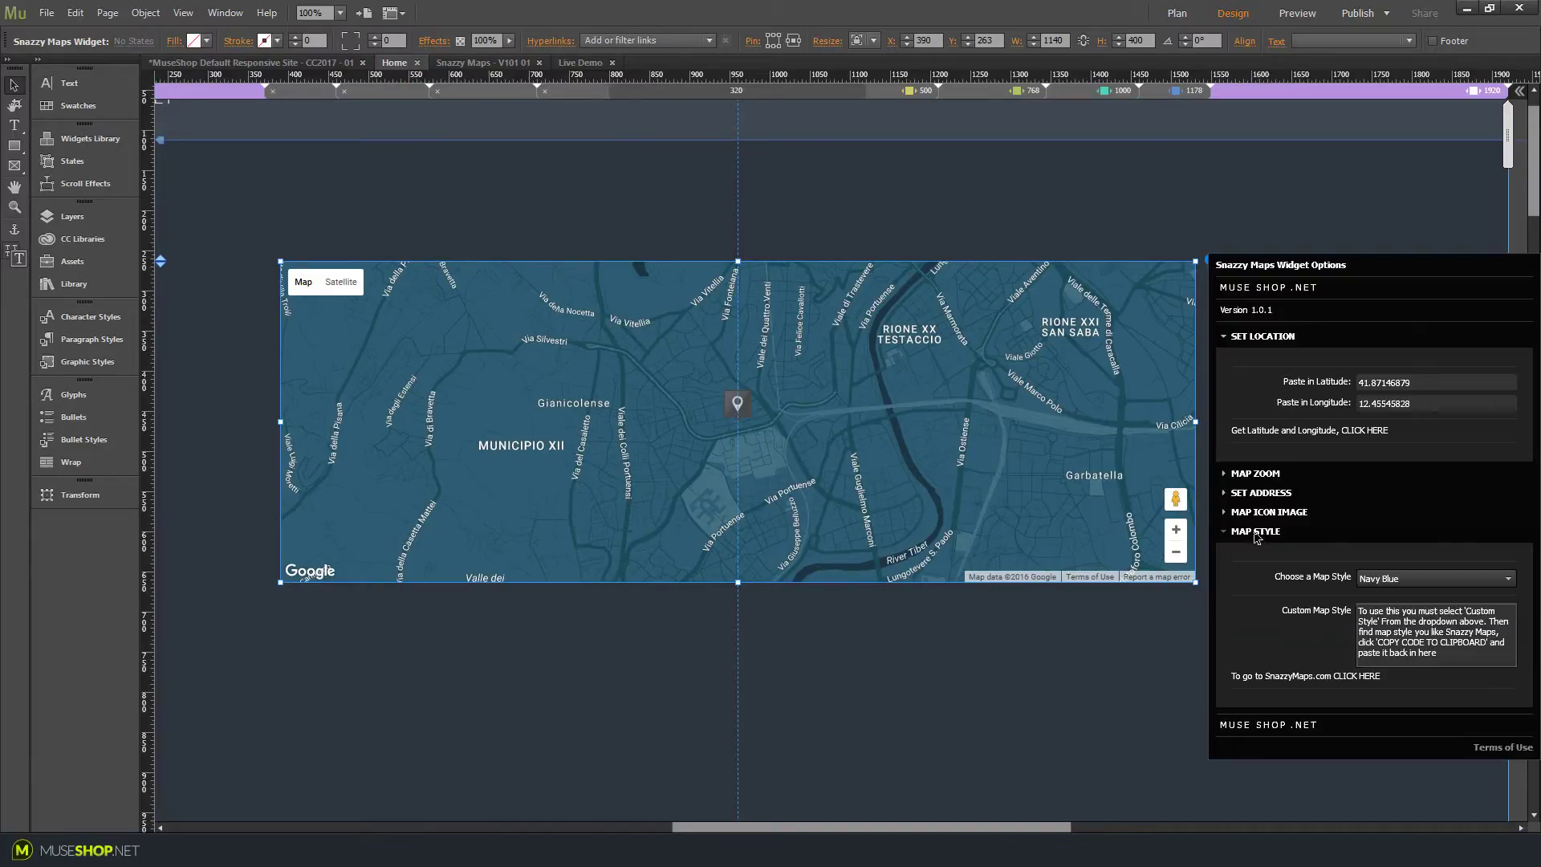
{"action": "triple_click", "coordinate": [1412, 647]}
{"action": "right_click", "coordinate": [1410, 646]}
{"action": "left_click", "coordinate": [1439, 692]}
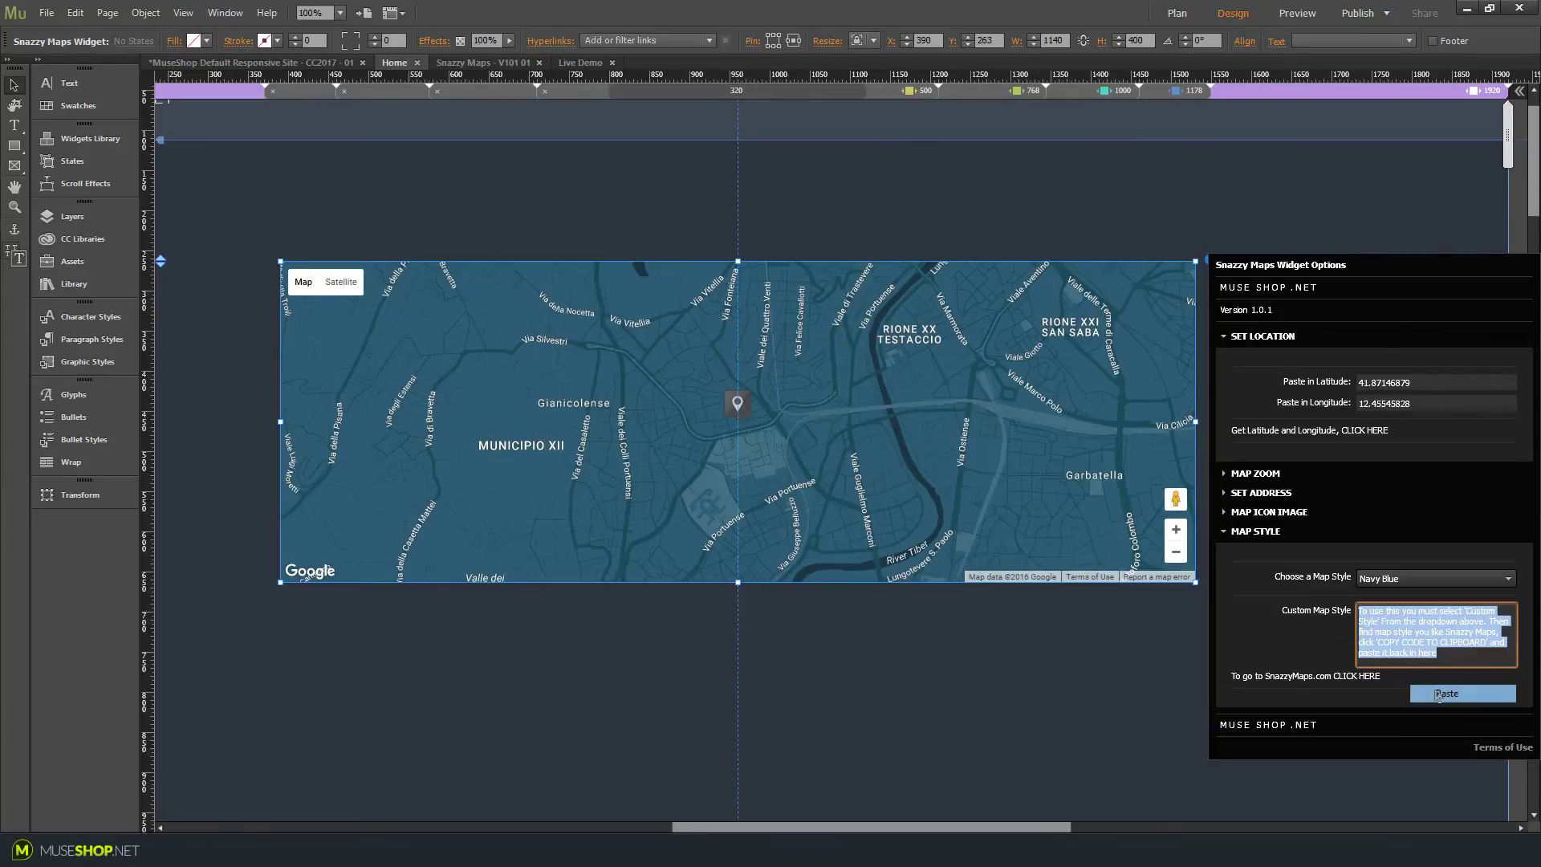
{"action": "left_click", "coordinate": [1471, 584]}
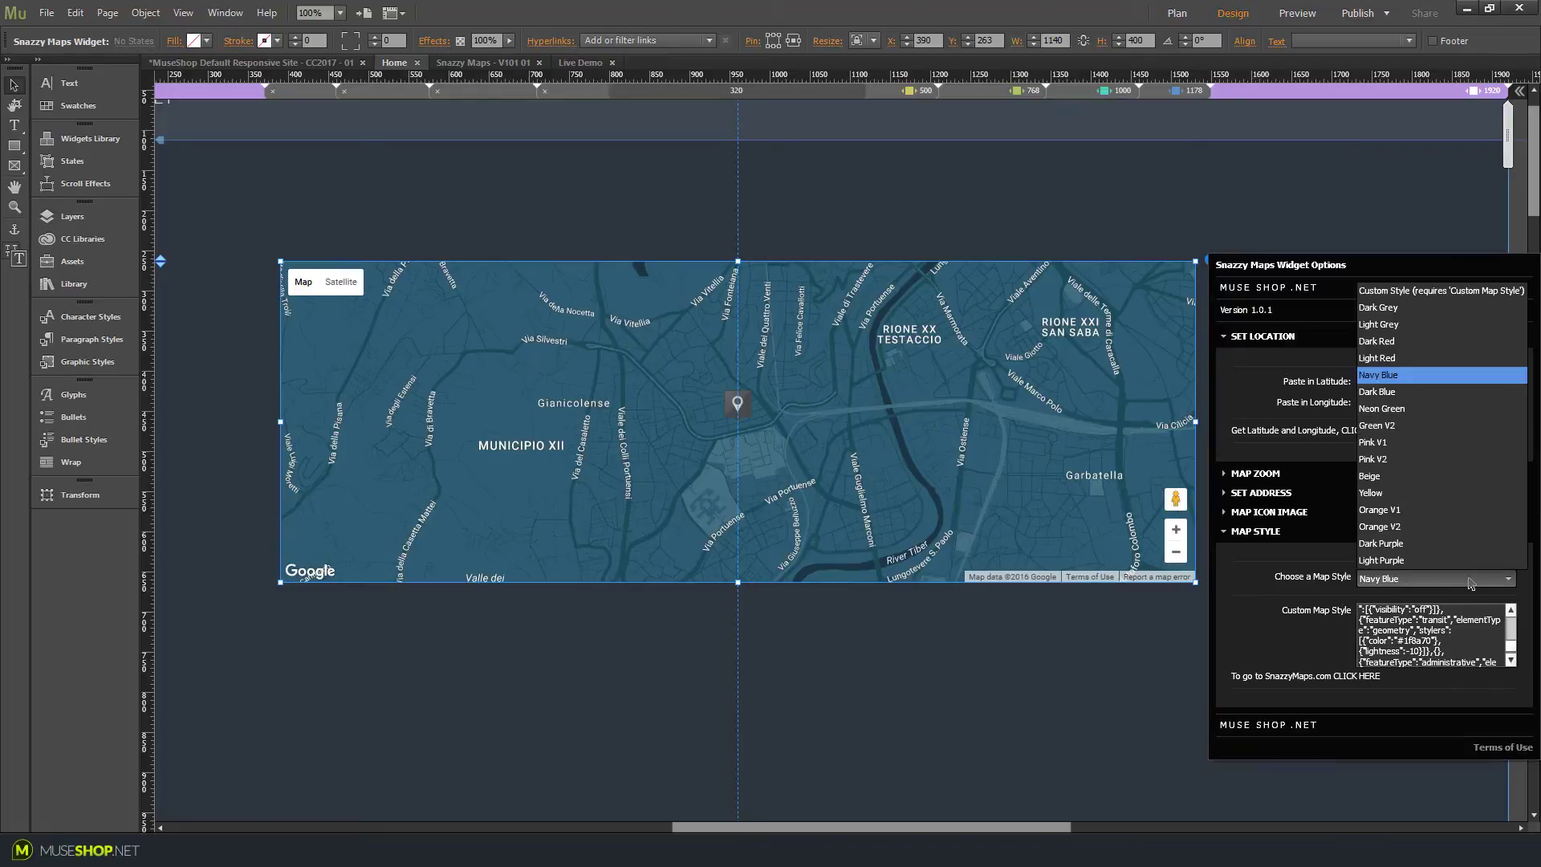
{"action": "left_click", "coordinate": [1437, 292]}
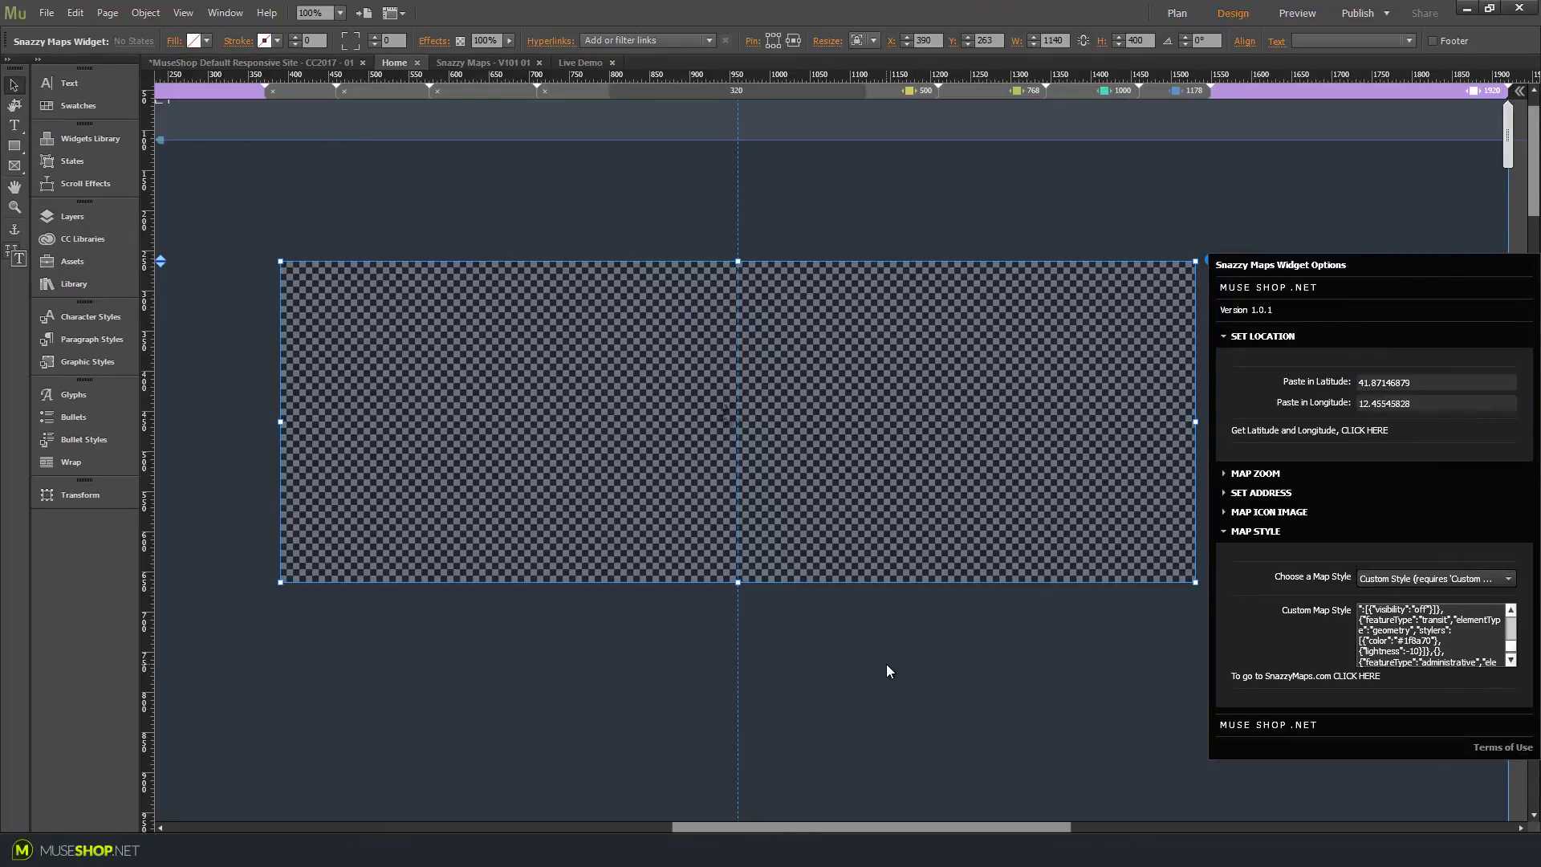
{"action": "left_click", "coordinate": [899, 668]}
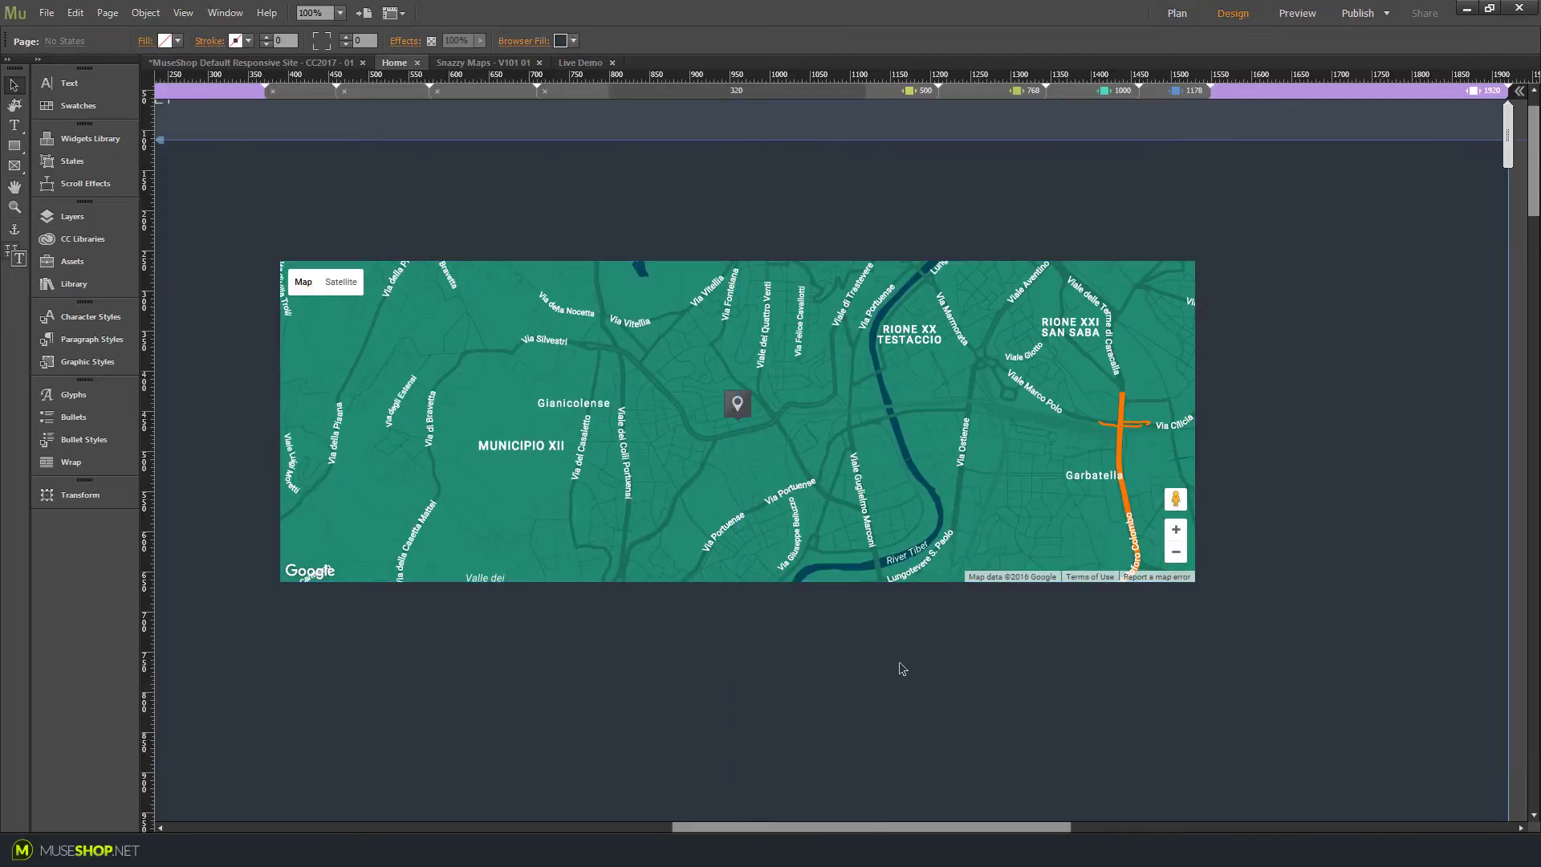
Step: Widen the map widget to 1480 px
{"action": "left_click", "coordinate": [1003, 553]}
{"action": "left_click", "coordinate": [1212, 262]}
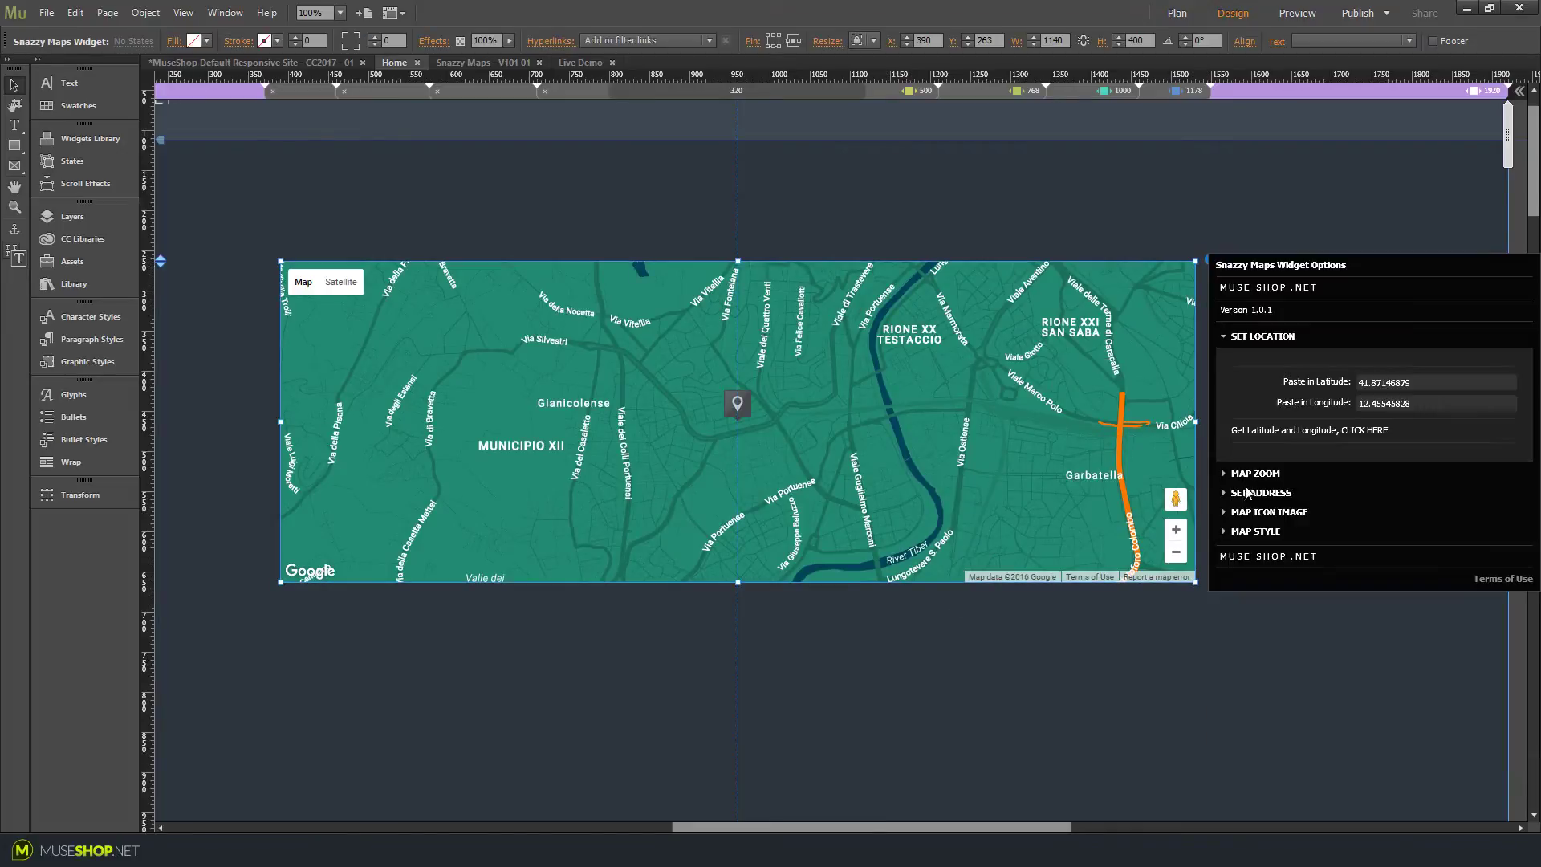
{"action": "left_click", "coordinate": [1197, 423]}
{"action": "left_click_drag", "start_coordinate": [1210, 431], "coordinate": [1479, 437]}
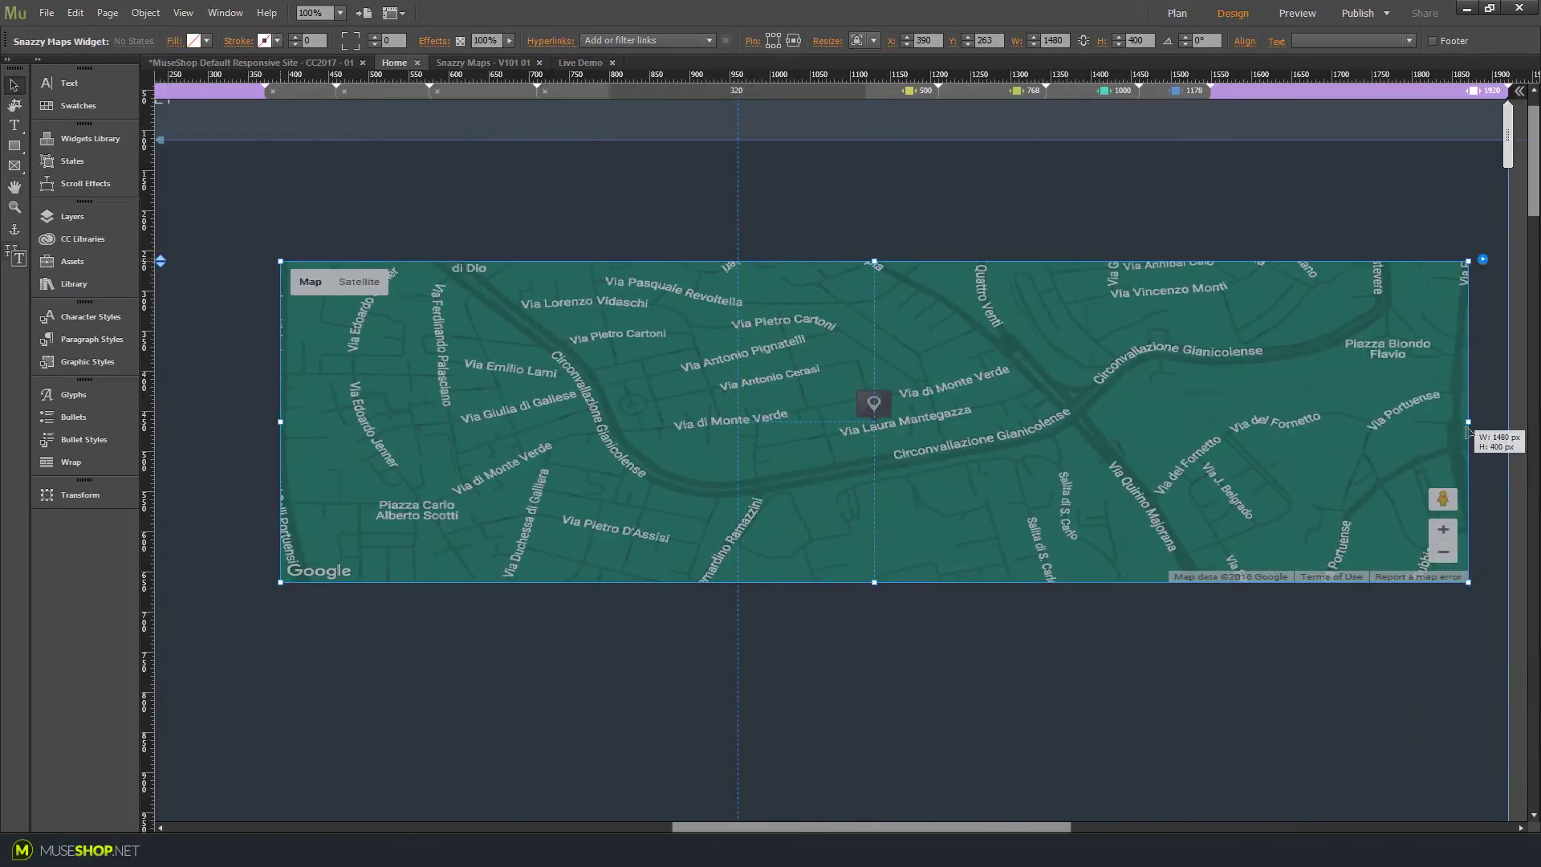
{"action": "left_click", "coordinate": [860, 210]}
Step: Preview the page in Chrome and narrow the window to confirm the green map scales down
{"action": "key", "text": "ctrl+shift+e"}
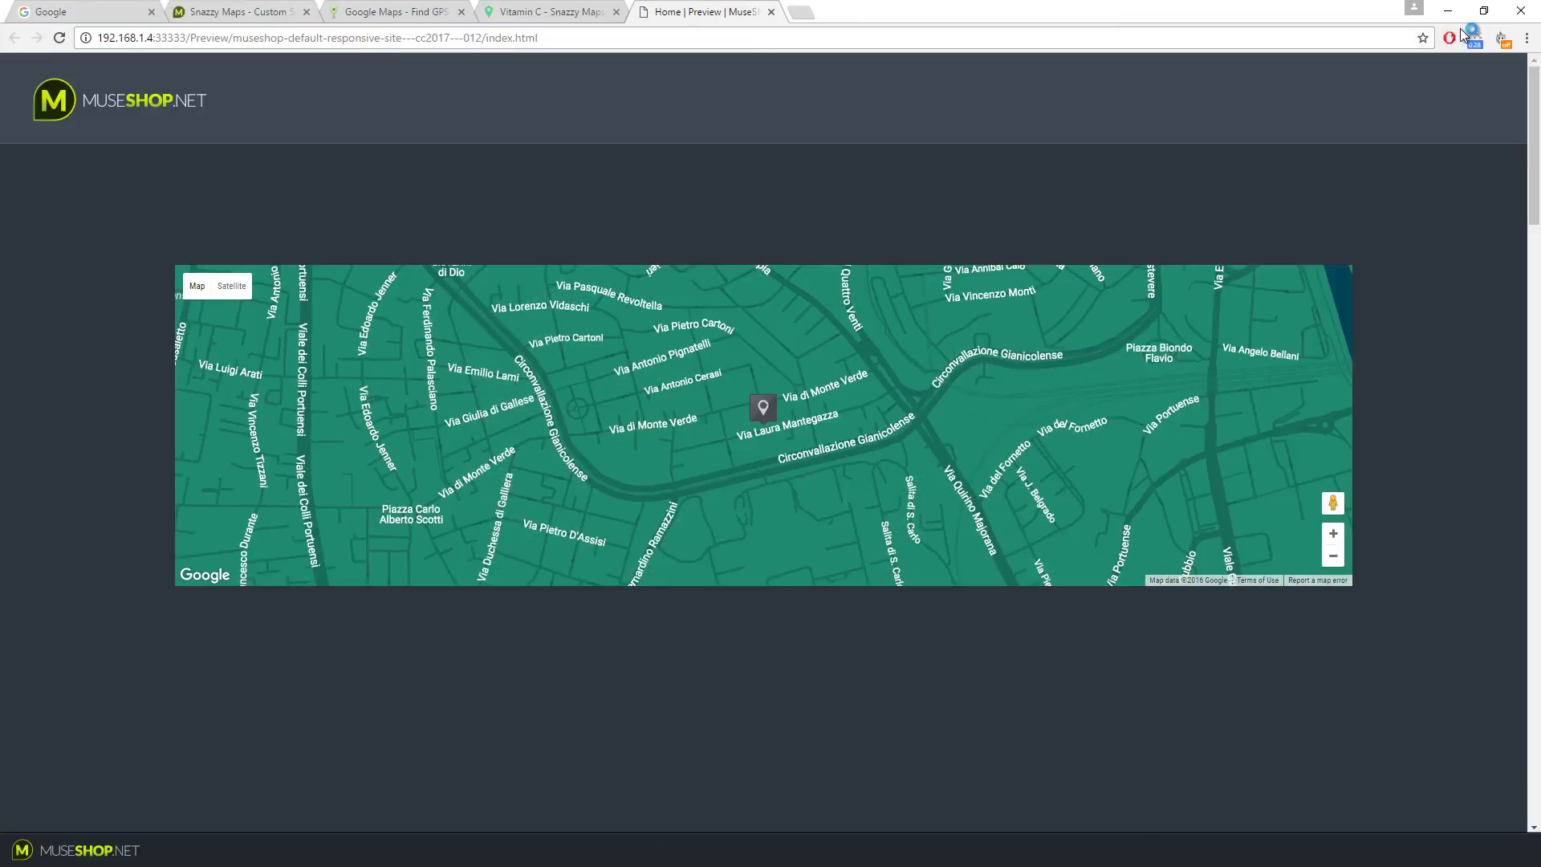
{"action": "left_click", "coordinate": [1484, 10]}
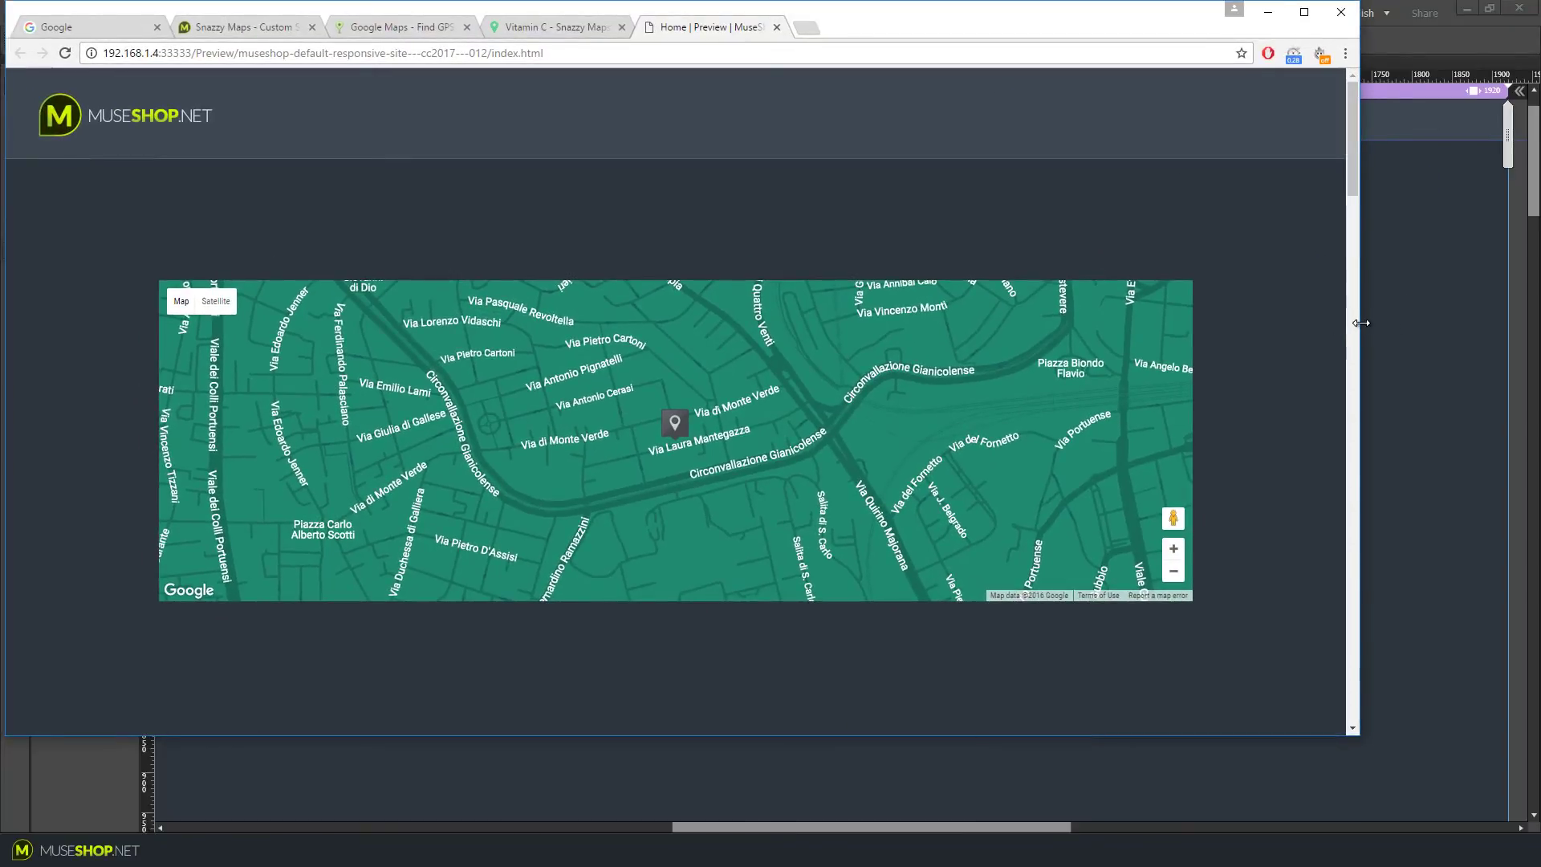
{"action": "left_click_drag", "start_coordinate": [1361, 323], "coordinate": [1296, 364]}
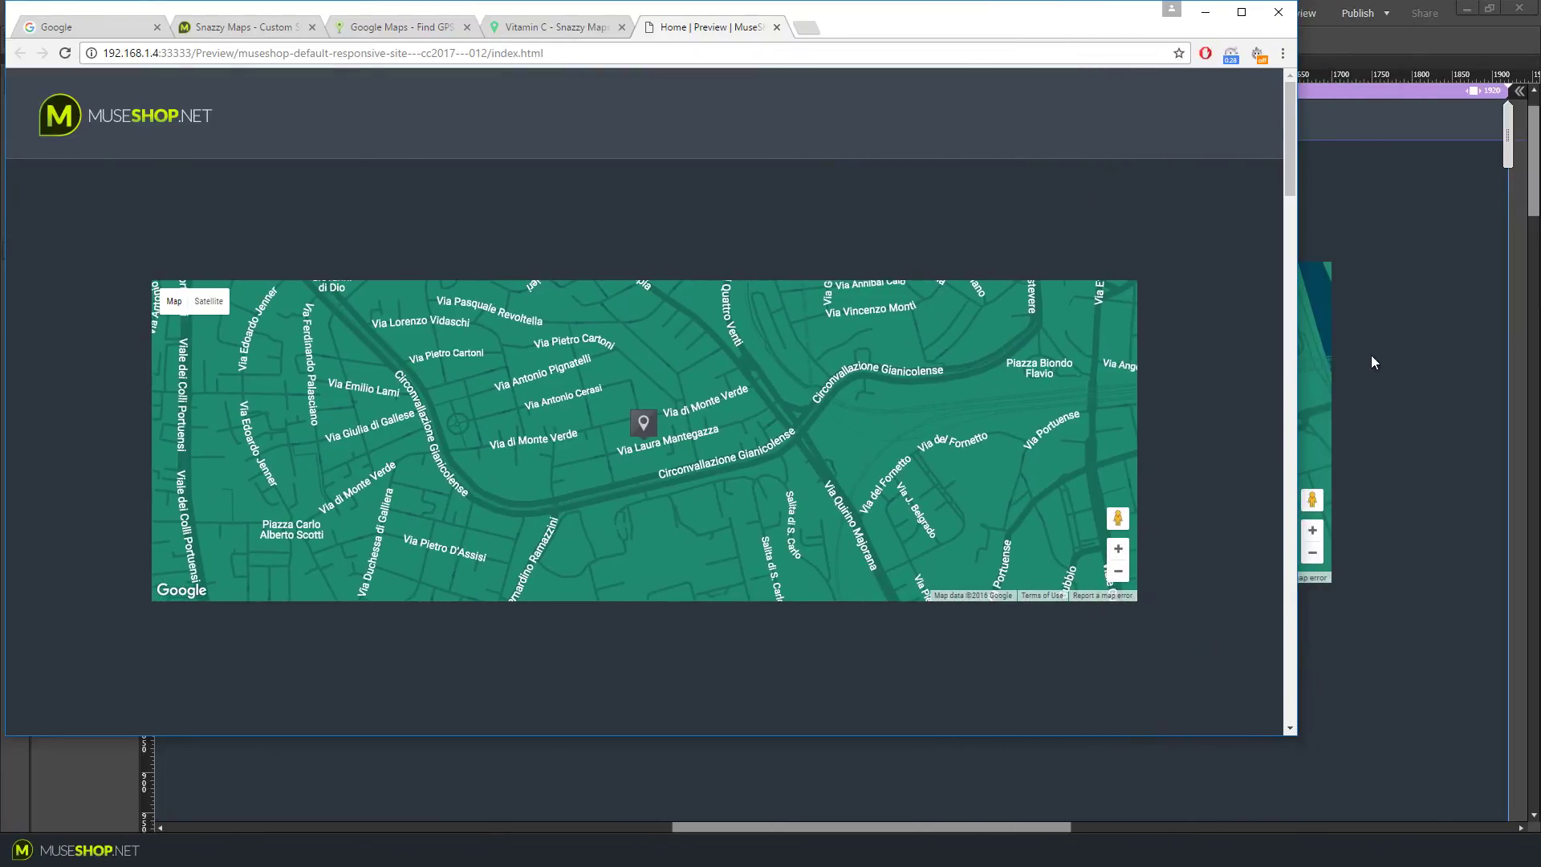
{"action": "left_click", "coordinate": [1371, 362]}
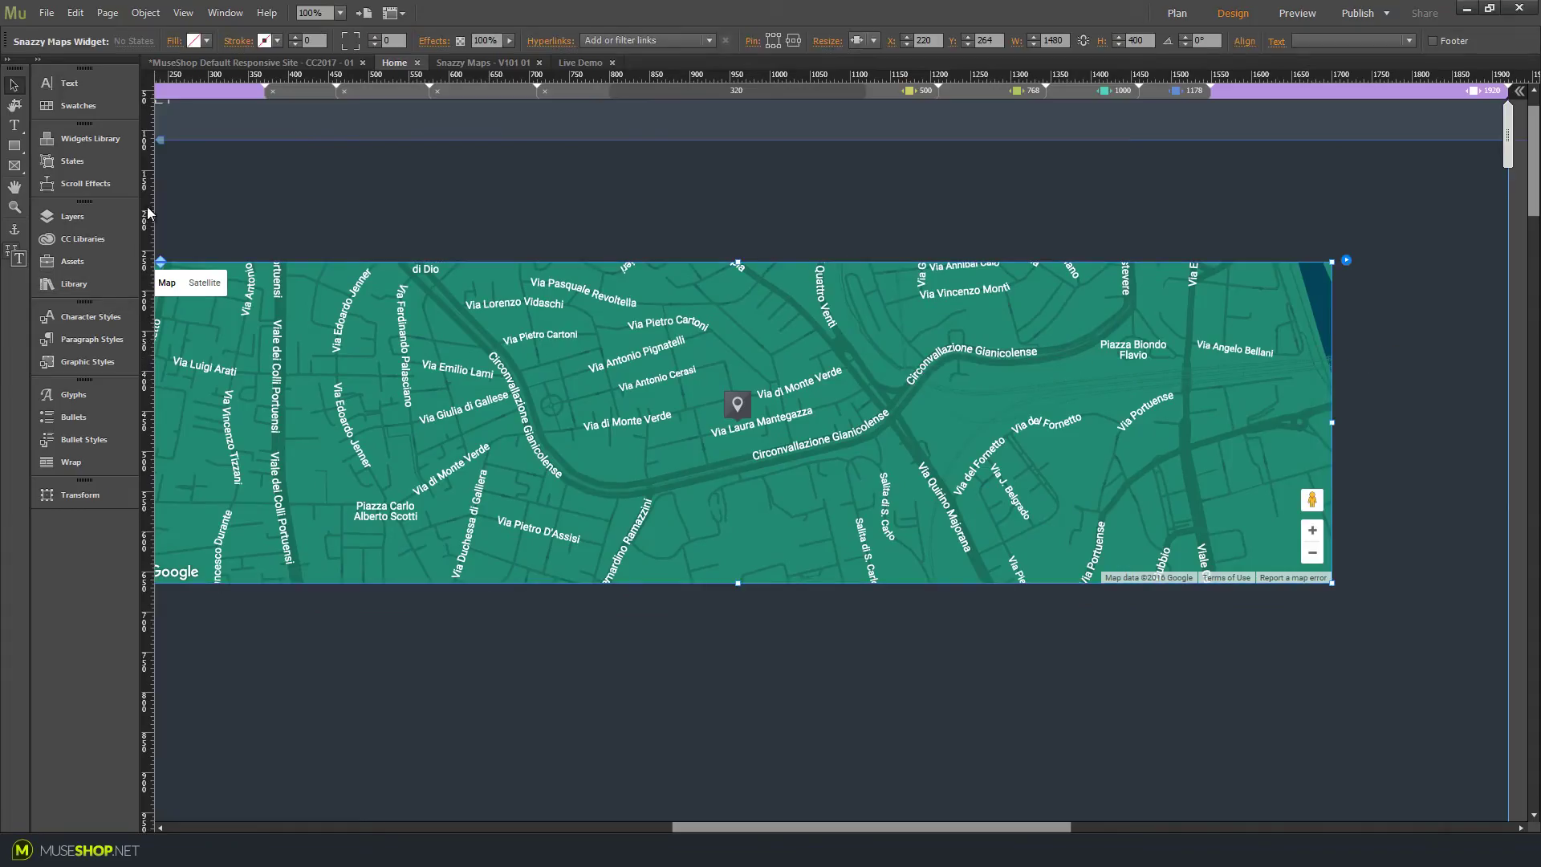
Step: Add a new Snazzy Maps V1.0.1 widget from the Library panel below the green map
{"action": "left_click", "coordinate": [80, 284]}
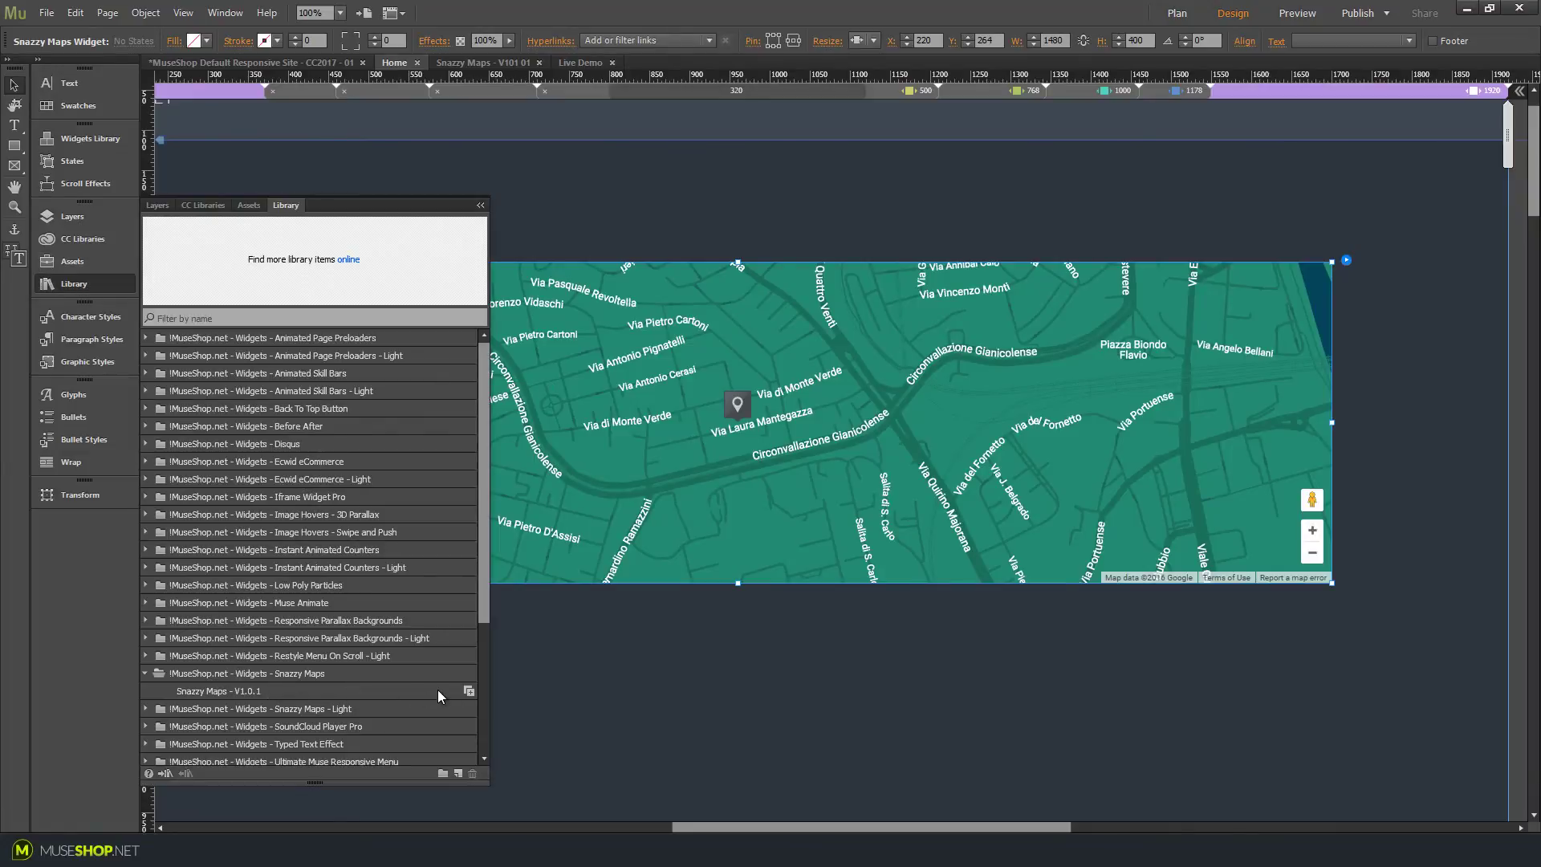
{"action": "left_click_drag", "start_coordinate": [467, 693], "coordinate": [536, 628]}
{"action": "left_click", "coordinate": [80, 284]}
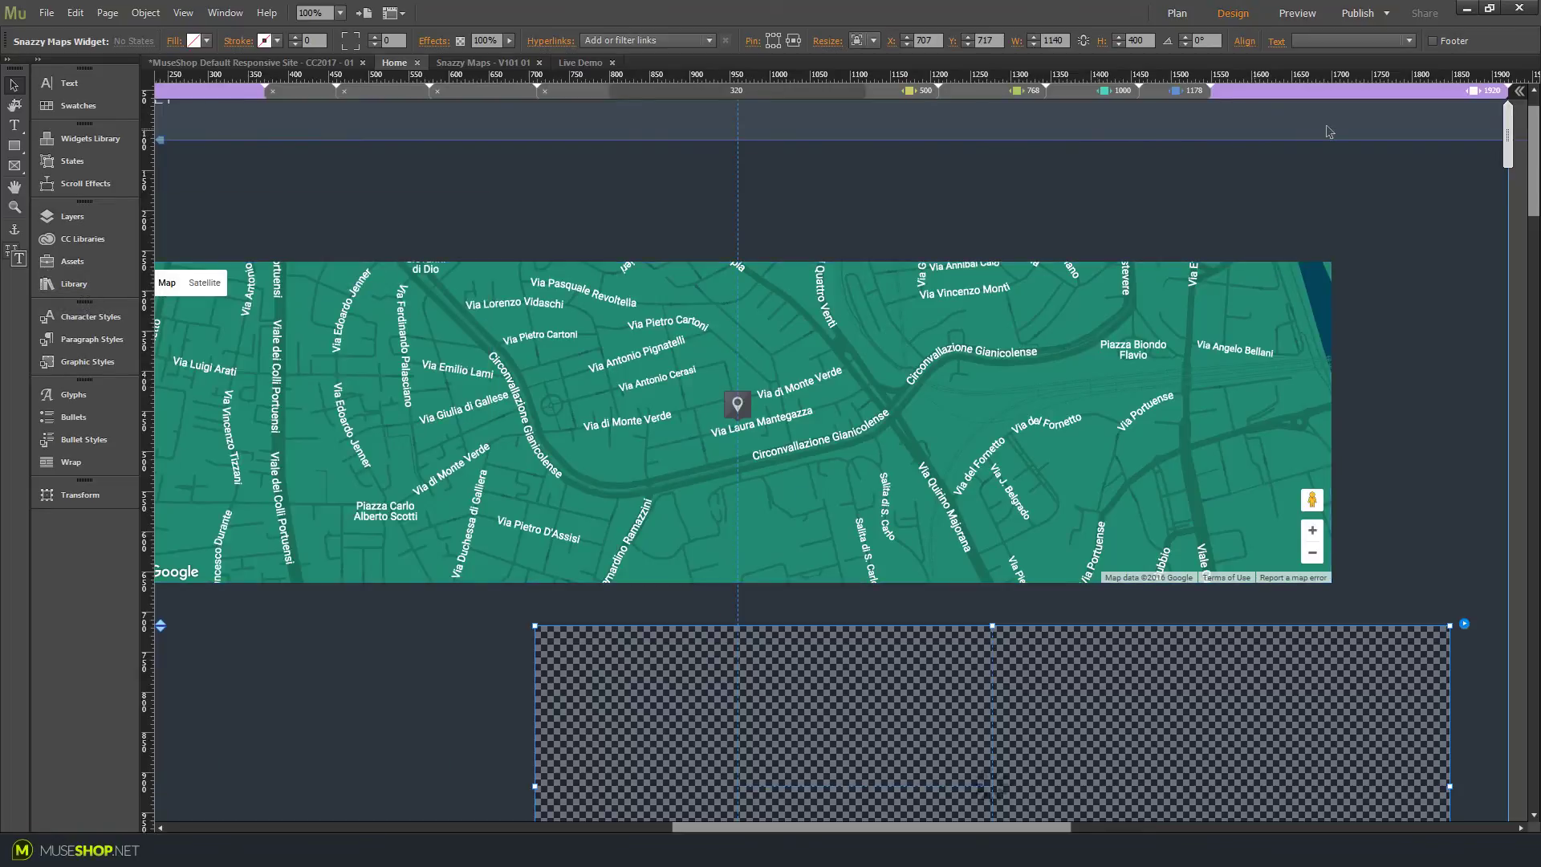
{"action": "left_click_drag", "start_coordinate": [1184, 676], "coordinate": [941, 657]}
Step: Delete the green map and move the new grey map up near the page top
{"action": "left_click", "coordinate": [770, 427]}
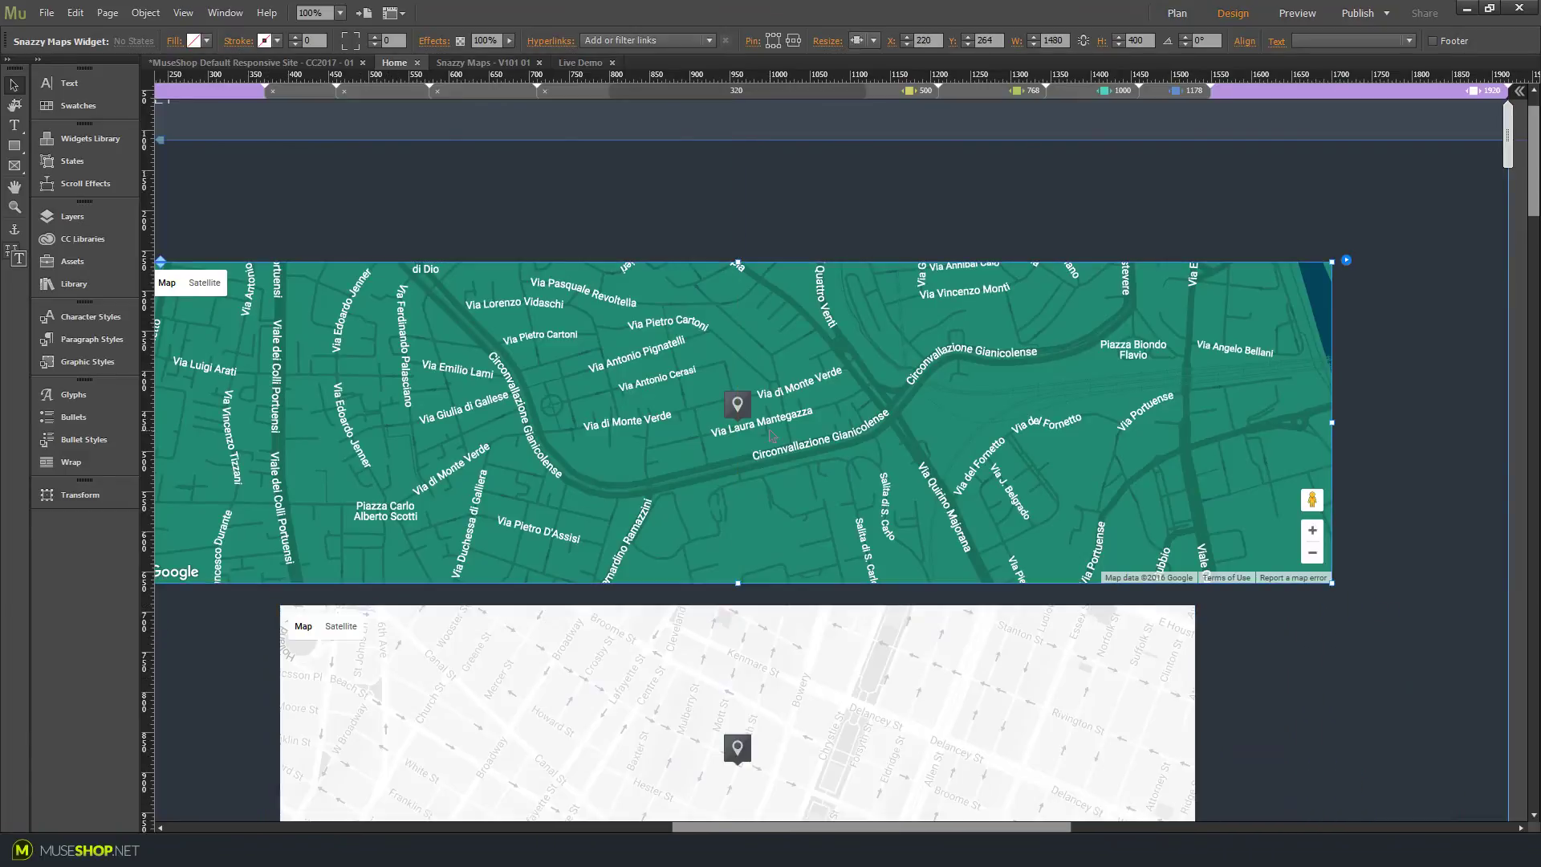
{"action": "key", "text": "Delete"}
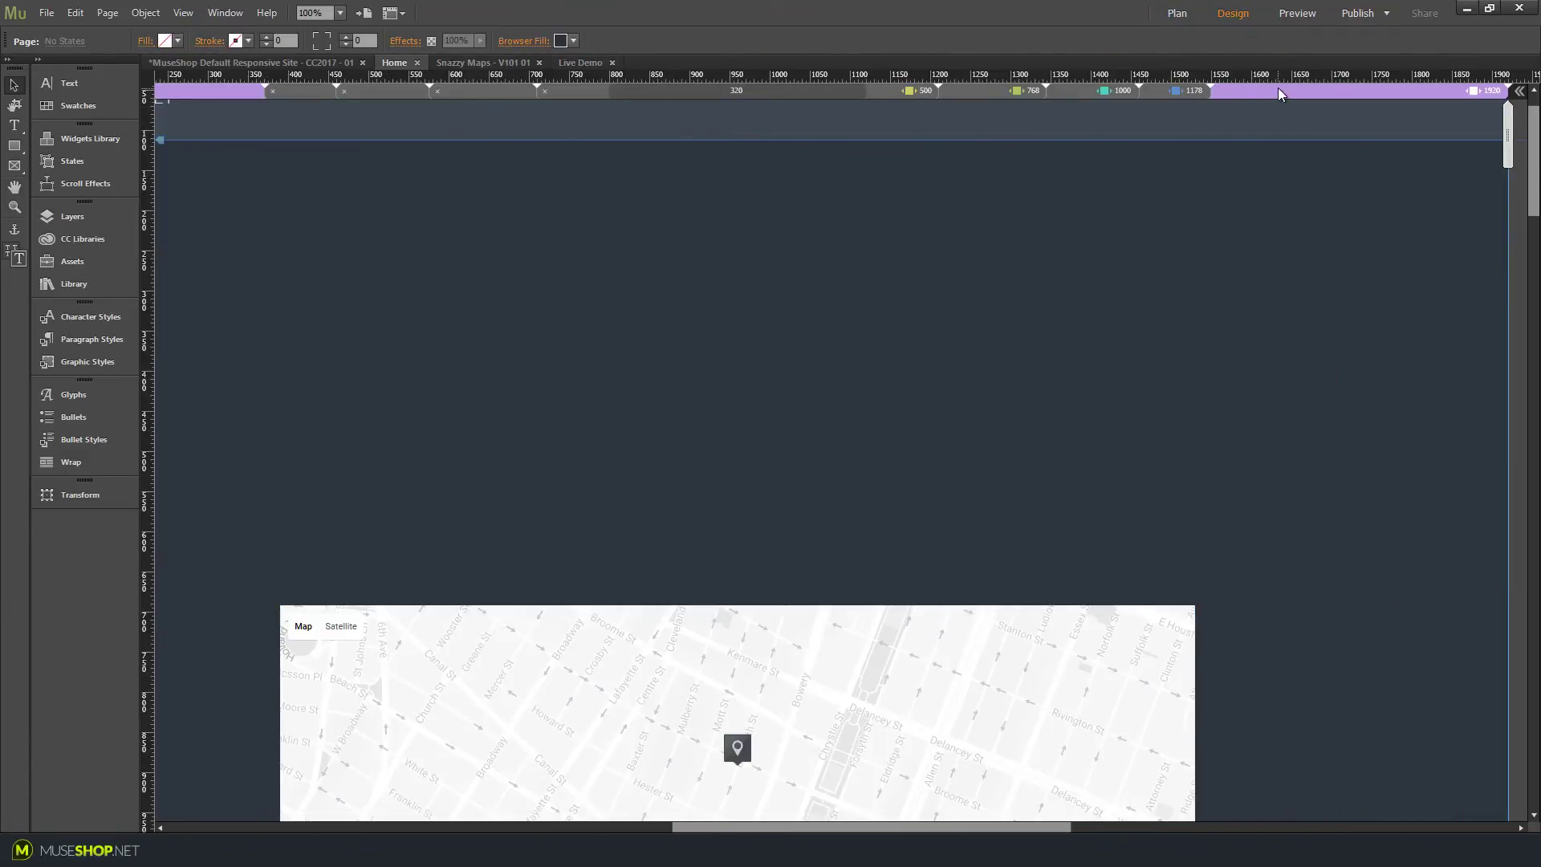
{"action": "left_click_drag", "start_coordinate": [901, 729], "coordinate": [931, 313]}
{"action": "left_click", "coordinate": [946, 612]}
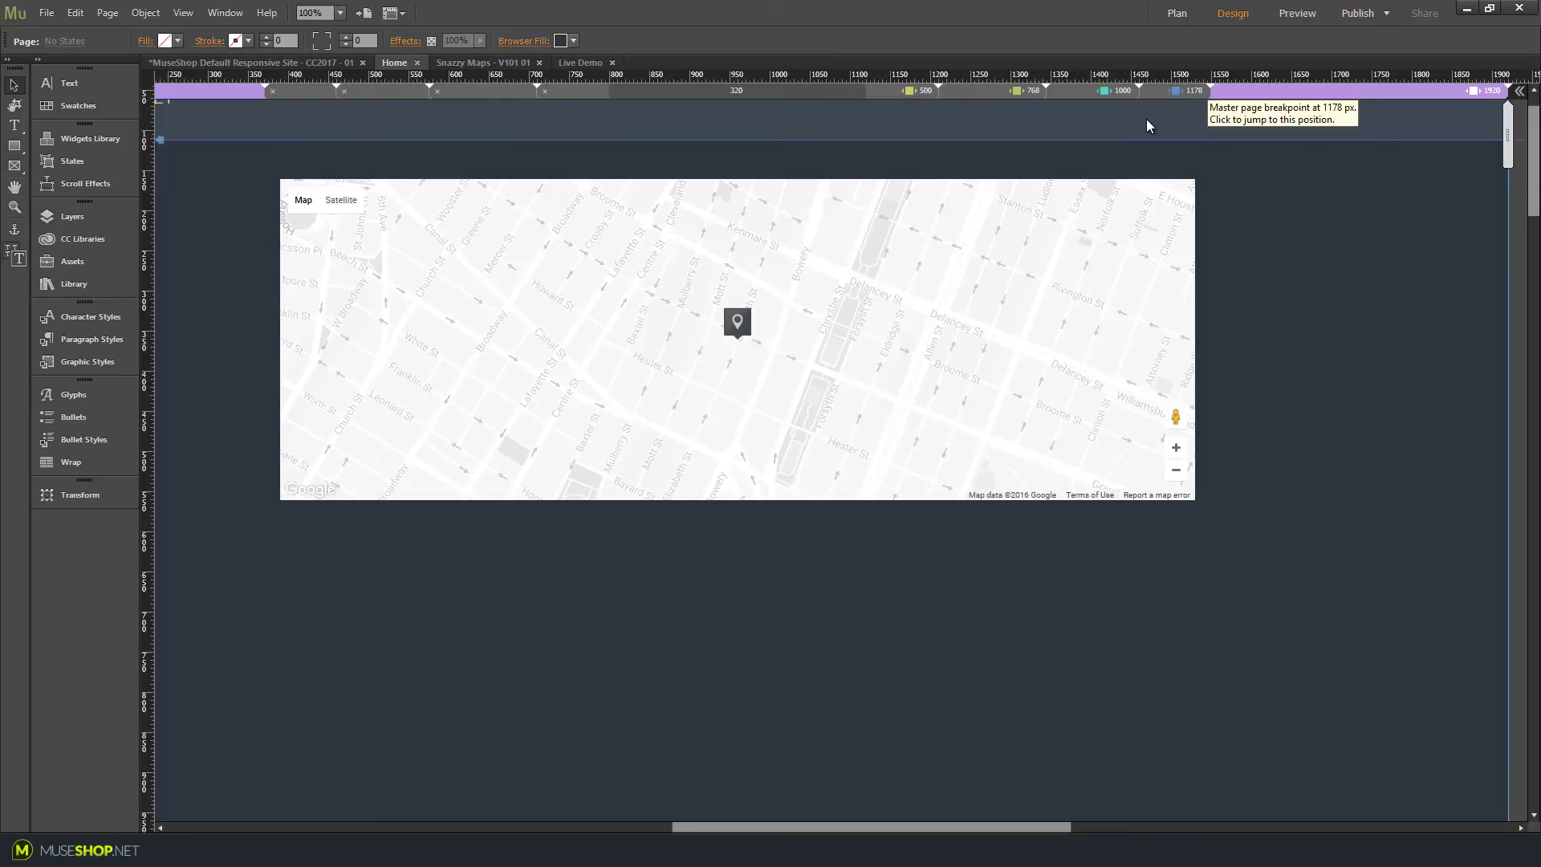
Step: Lower the map slightly and check its layout at the 1178, 1000 and 768 breakpoints
{"action": "left_click_drag", "start_coordinate": [853, 320], "coordinate": [877, 353]}
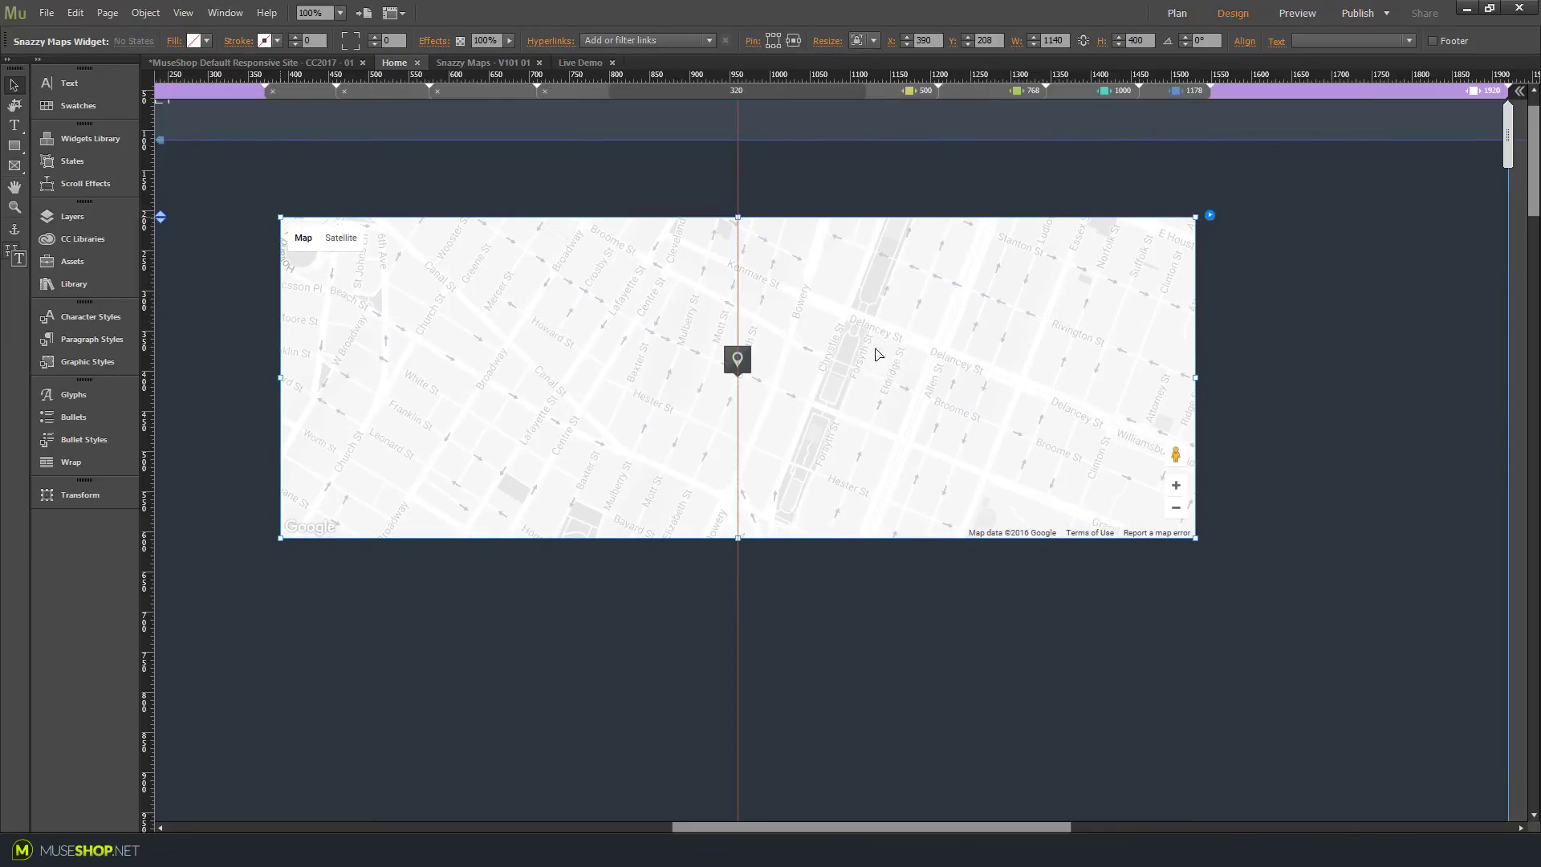
{"action": "left_click", "coordinate": [1158, 92]}
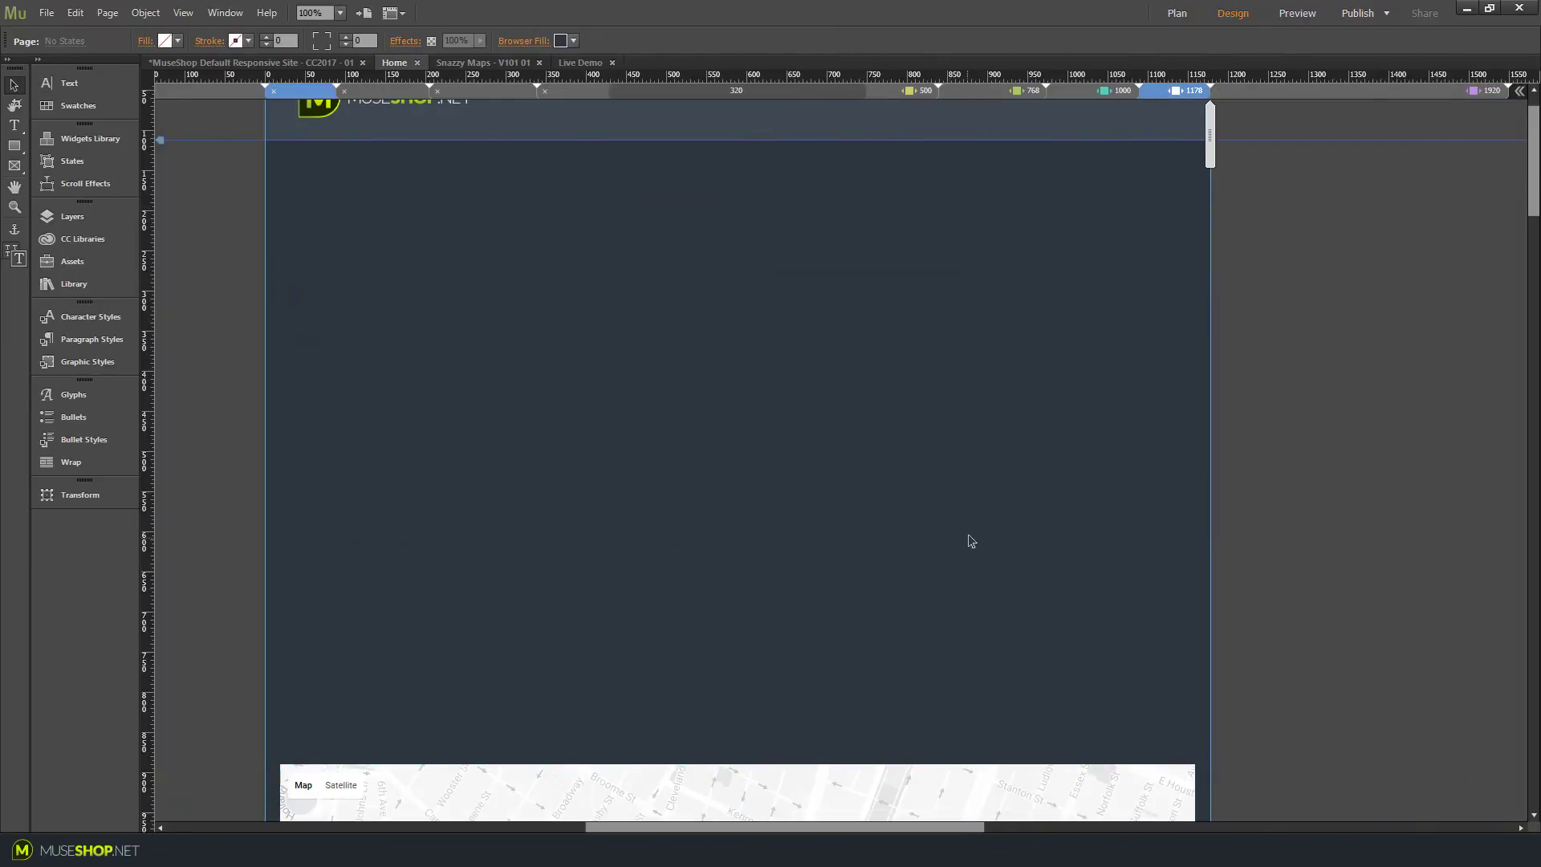
{"action": "scroll", "coordinate": [976, 526], "scroll_direction": "down", "scroll_amount": 5}
{"action": "left_click", "coordinate": [1100, 92]}
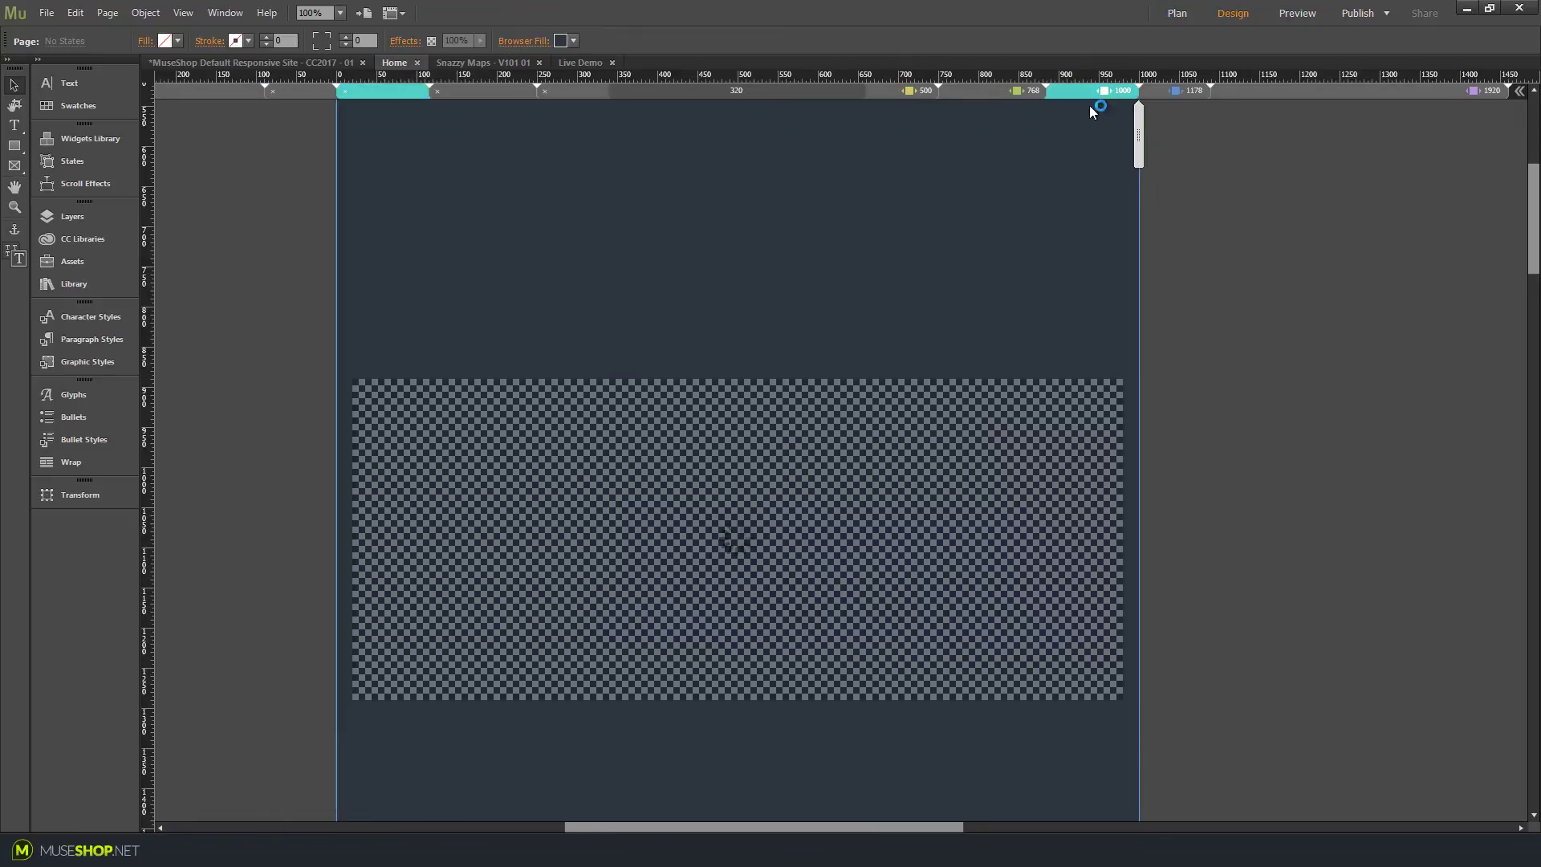
{"action": "left_click", "coordinate": [1000, 93]}
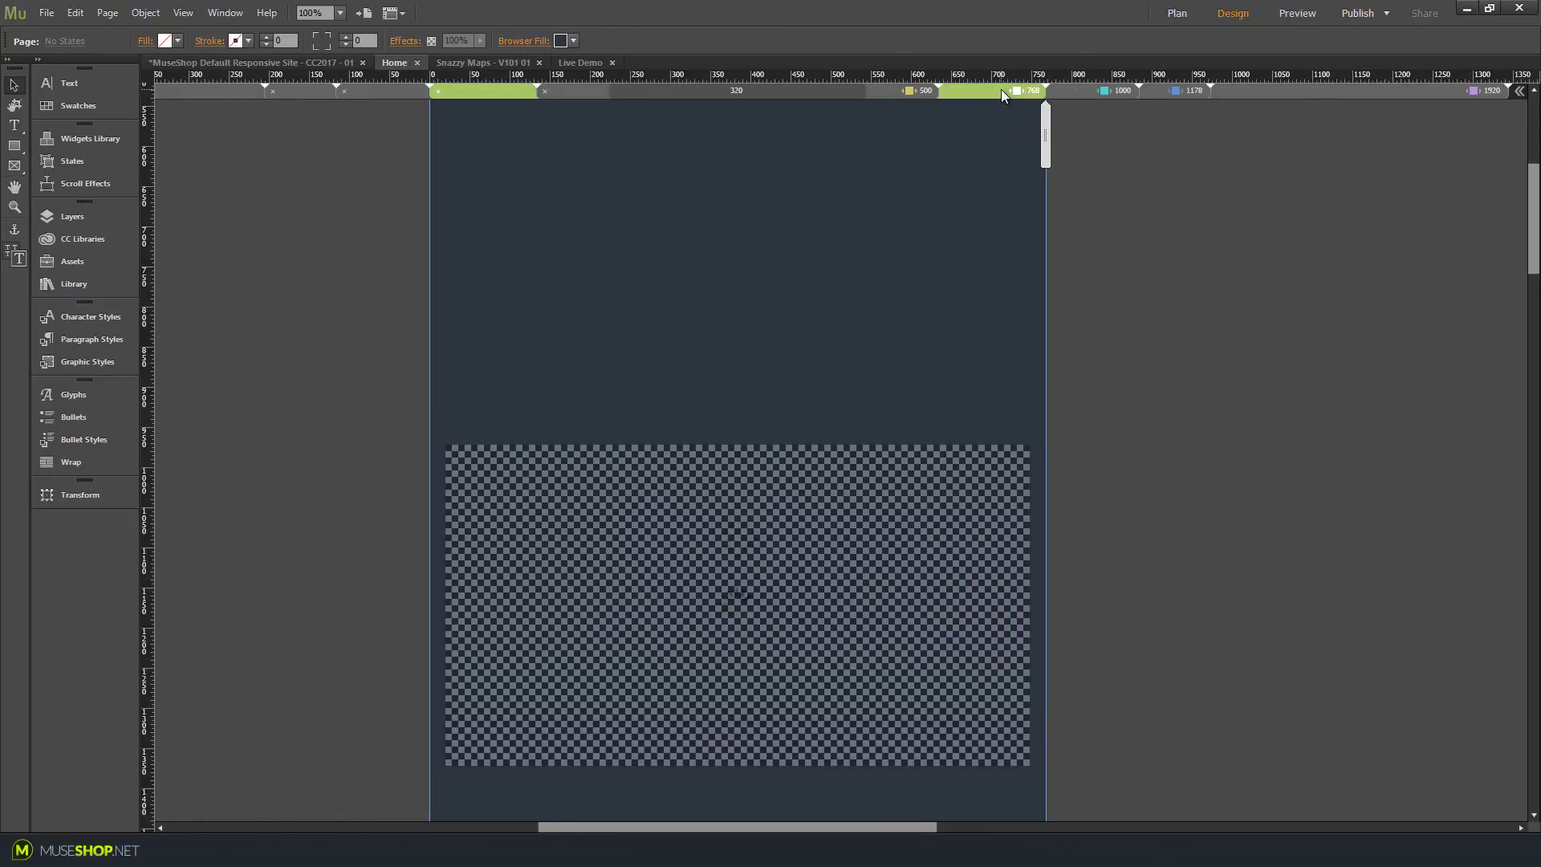
Step: Check the 500 and 1920 breakpoint layouts, then preview the page in the browser
{"action": "left_click", "coordinate": [913, 90]}
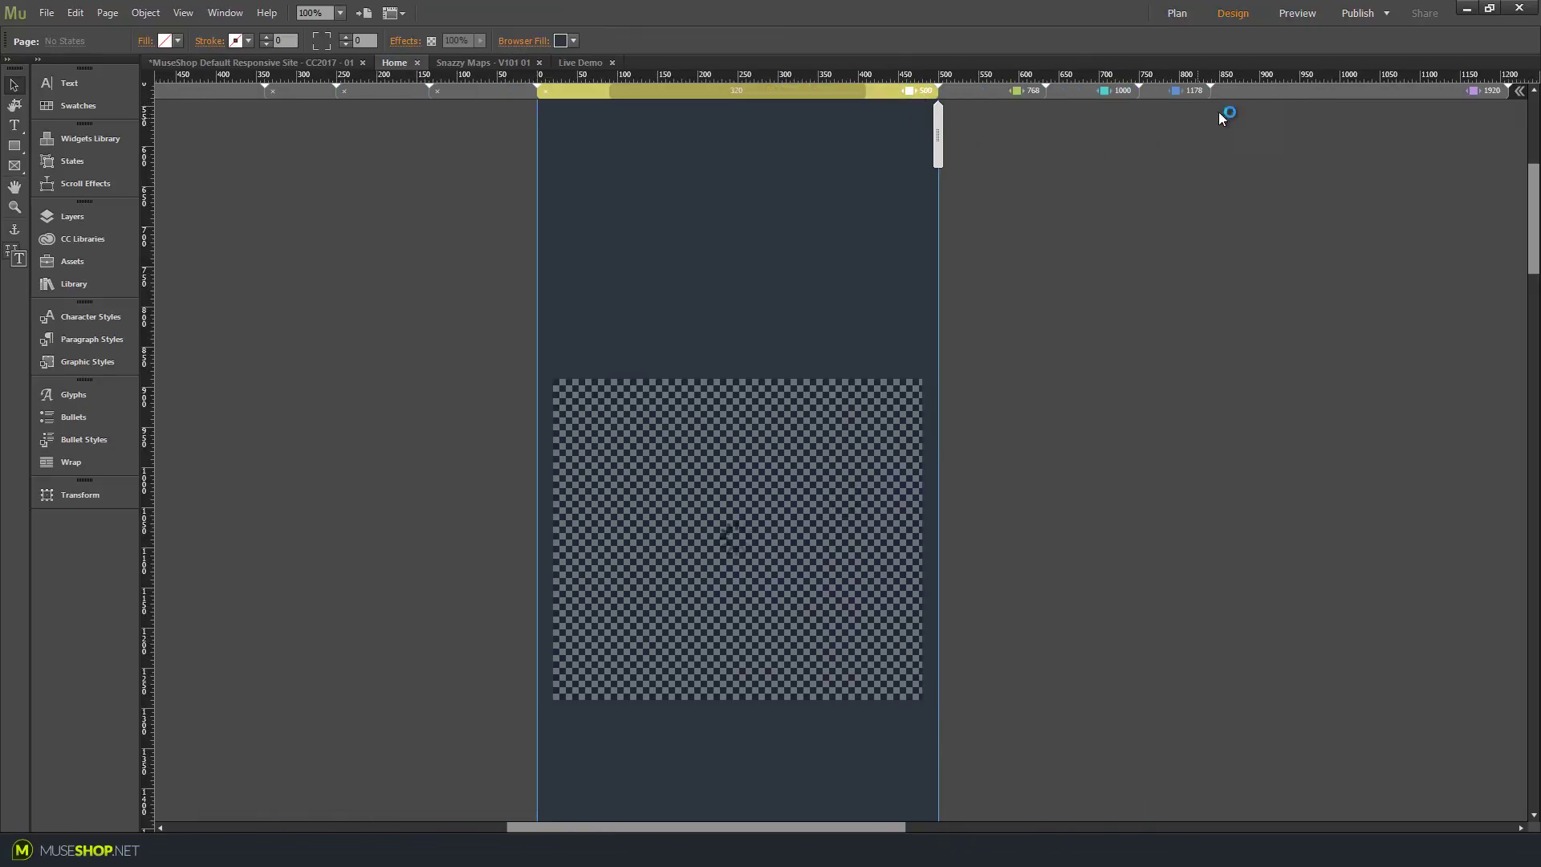
{"action": "left_click", "coordinate": [1274, 88]}
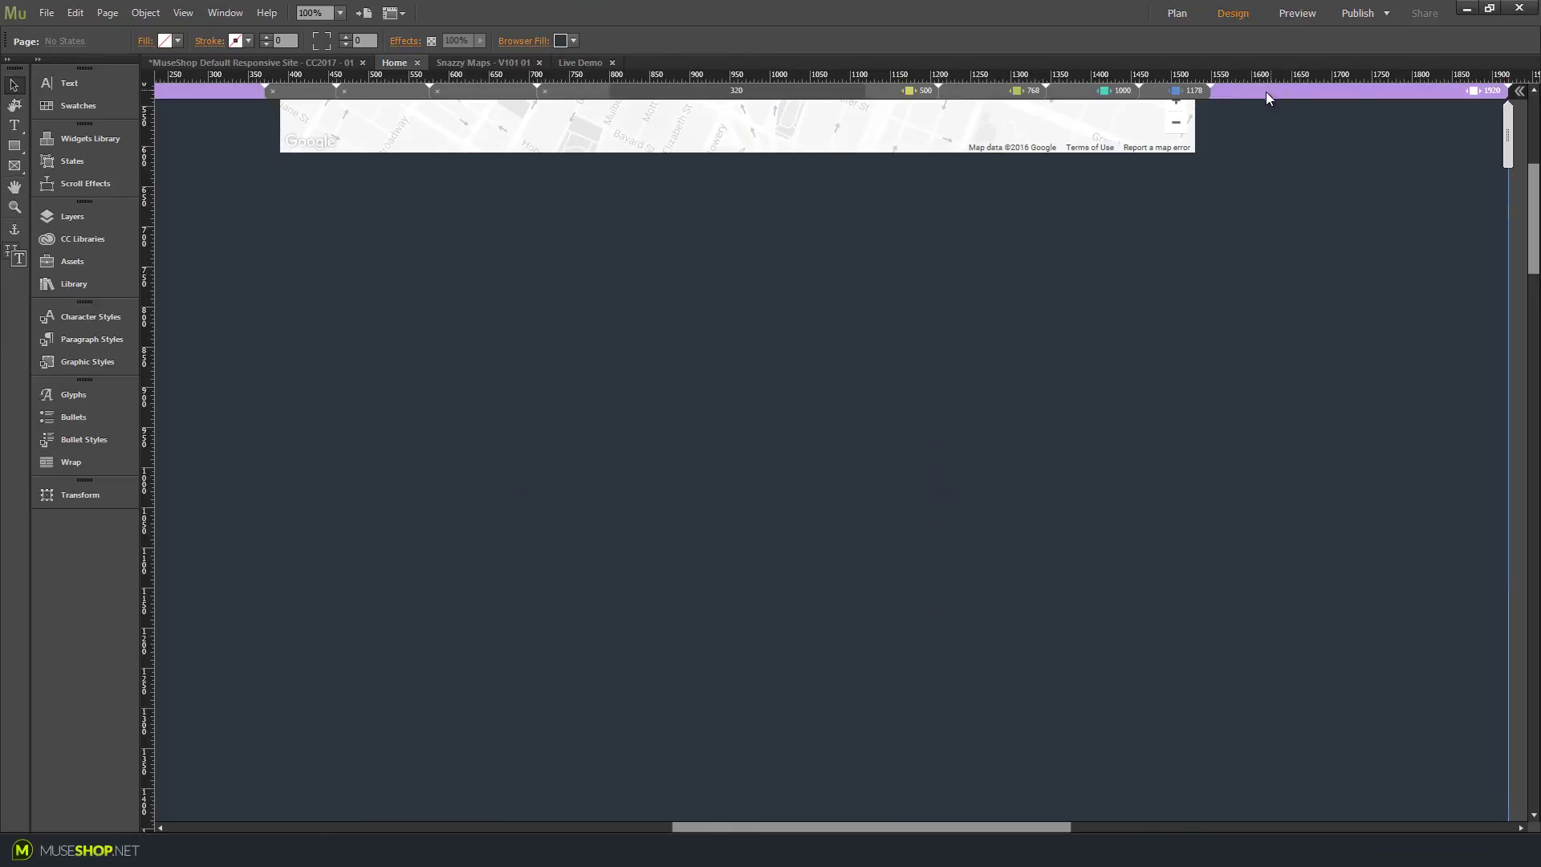
{"action": "key", "text": "ctrl+shift+e"}
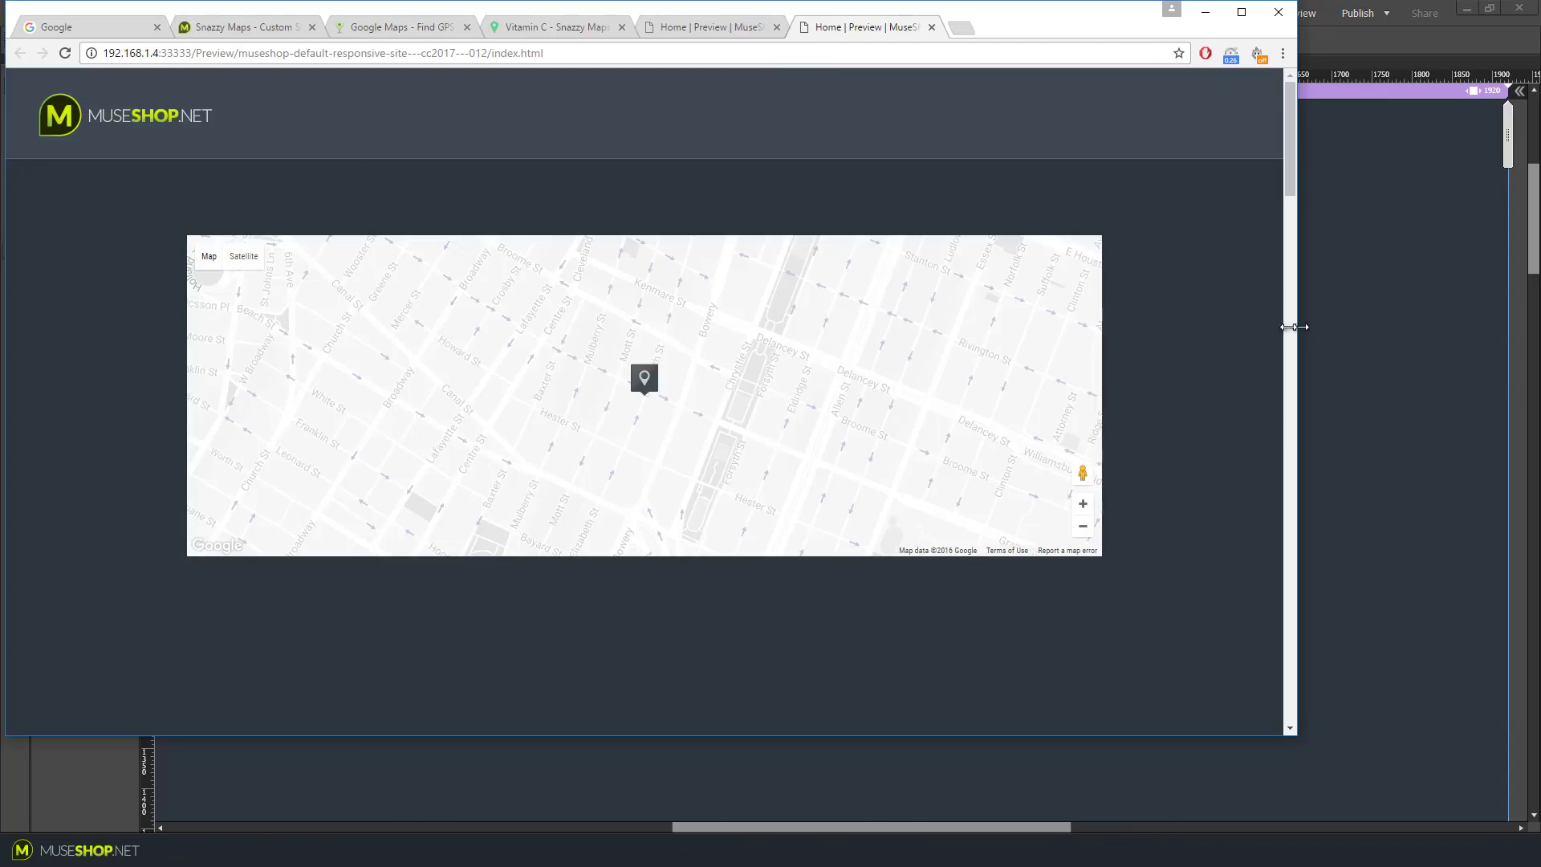
Step: Narrow the Chrome preview window to confirm the grey map shrinks with the page
{"action": "left_click_drag", "start_coordinate": [1292, 327], "coordinate": [1258, 368]}
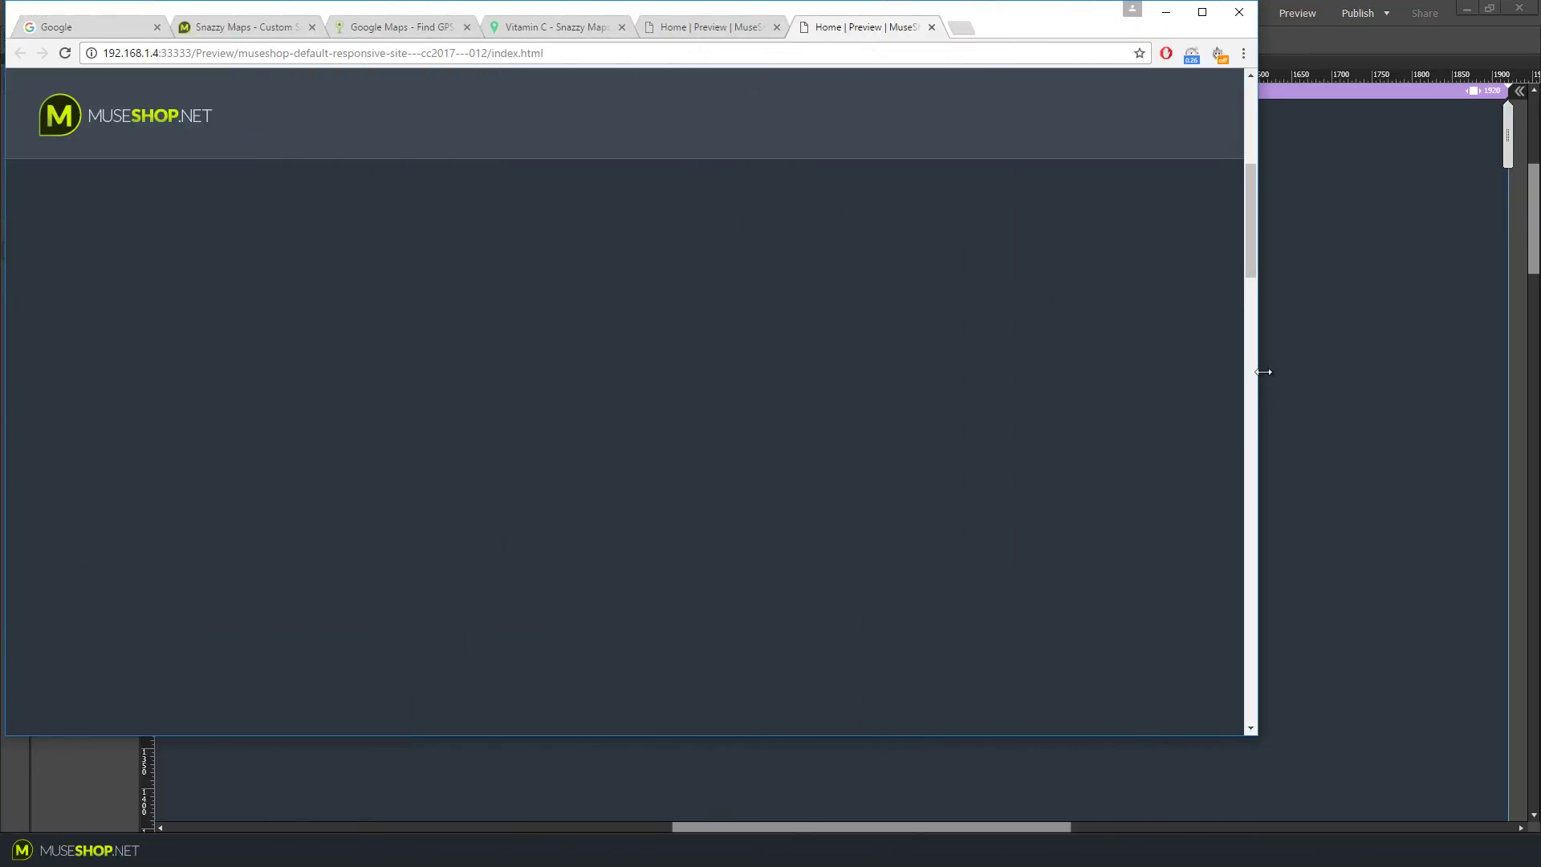